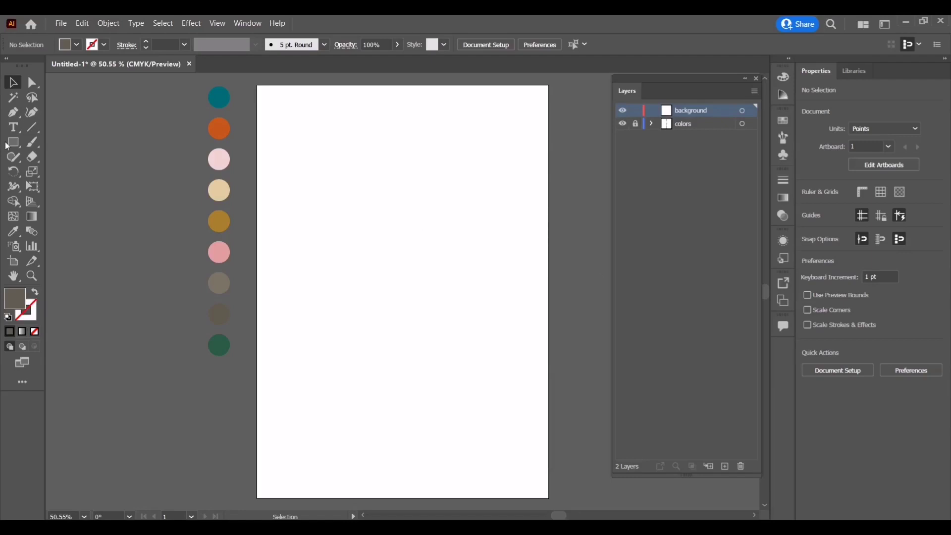
- Cover the artboard with a sampled teal rectangle, lock that layer, and add a new layer
click(14, 231)
click(226, 92)
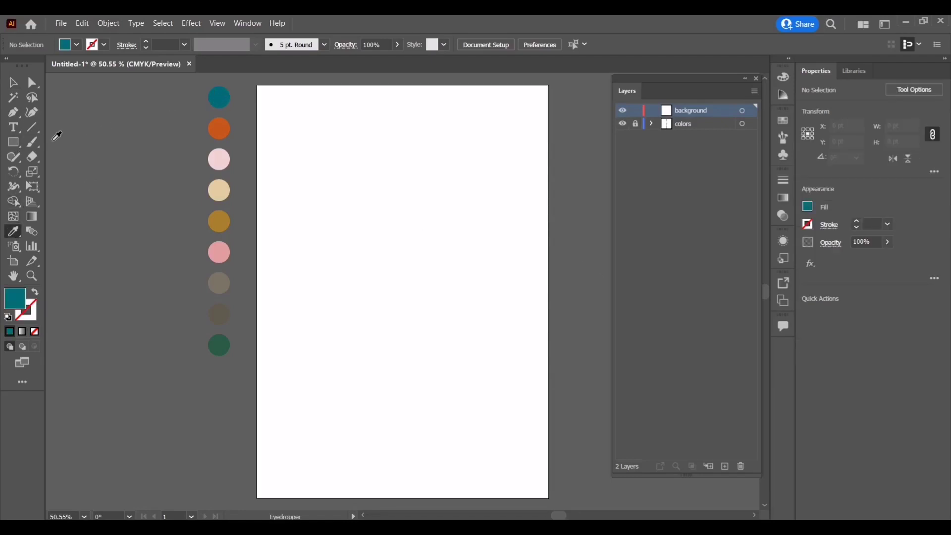
key(m)
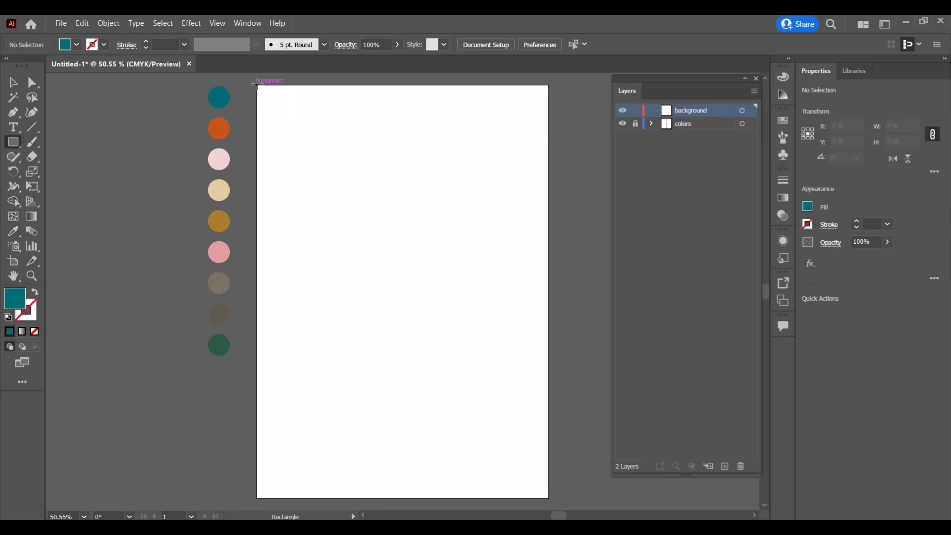
drag(257, 87, 550, 501)
click(637, 110)
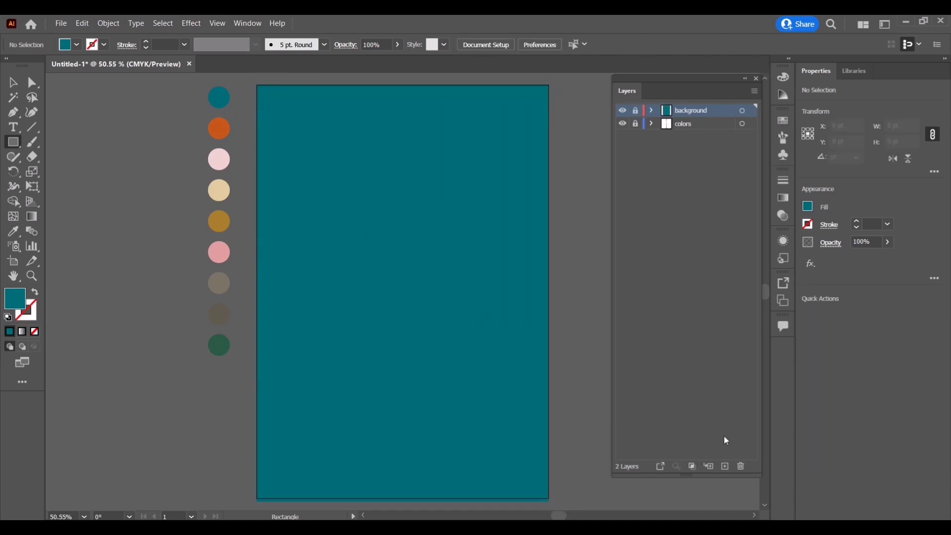
click(725, 467)
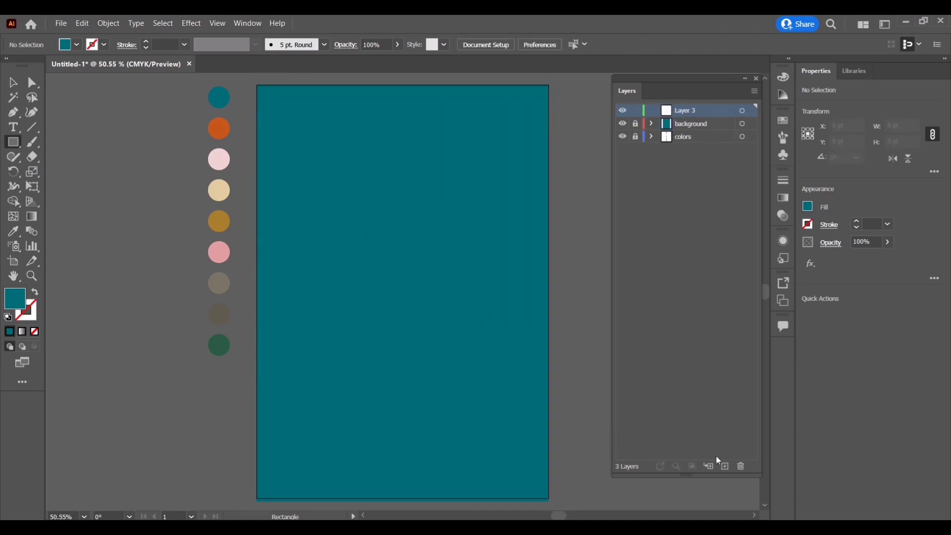
- Start a pale pink pen path at the top-right corner, tracing the first stair steps
click(13, 231)
click(223, 161)
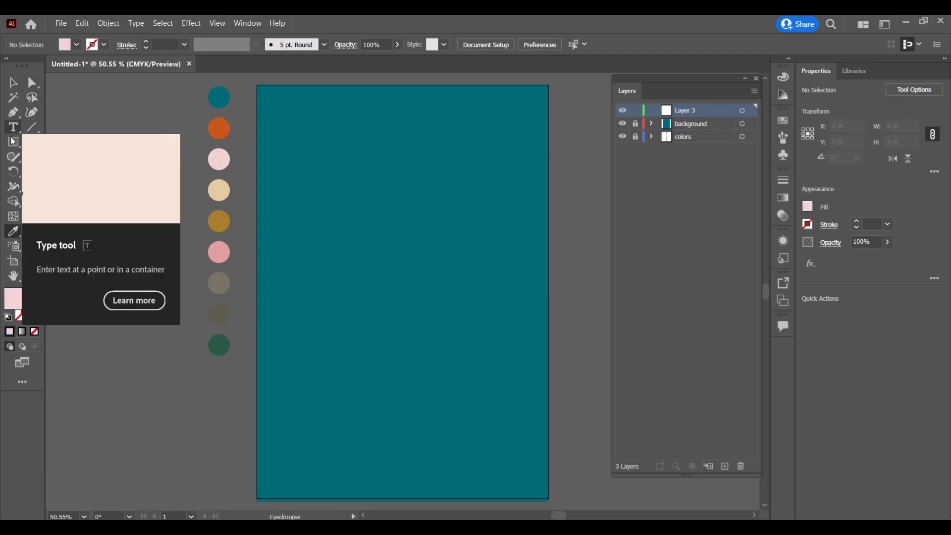
click(13, 112)
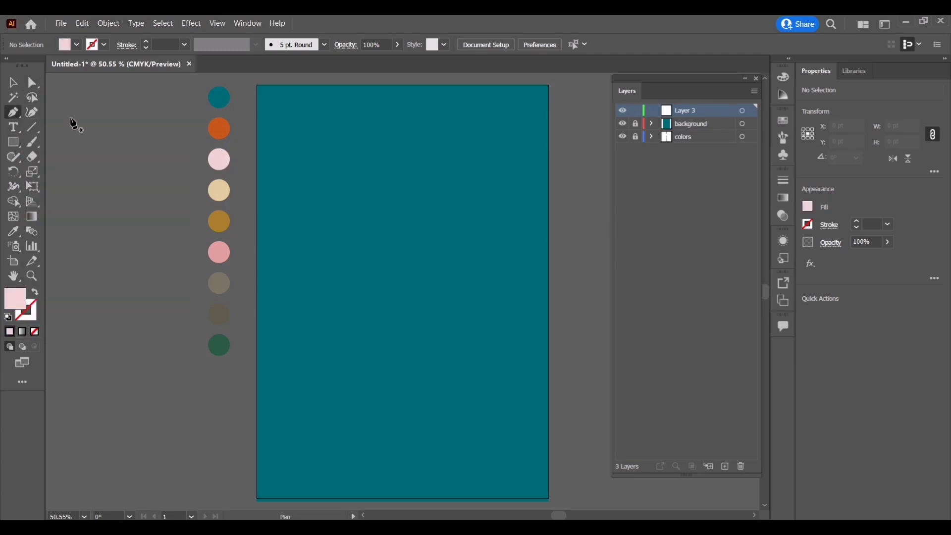
click(548, 99)
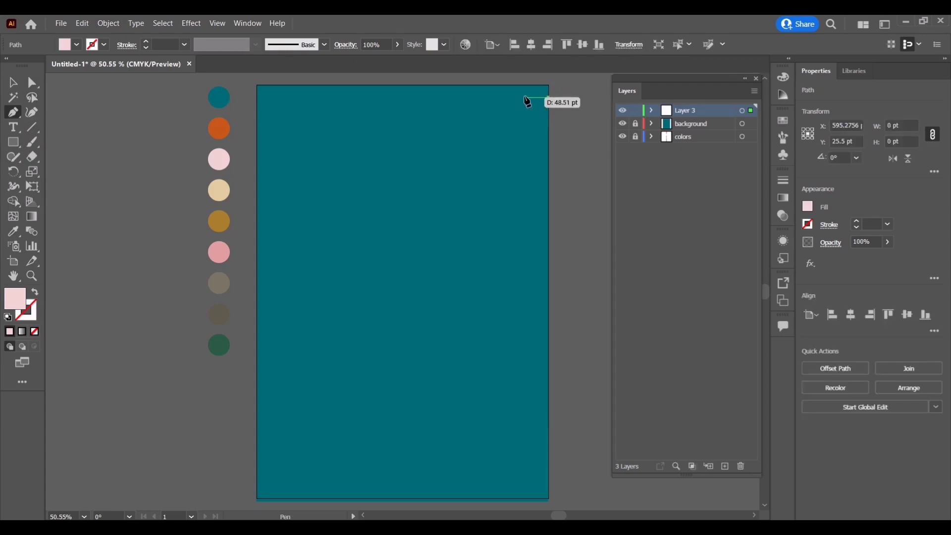
click(525, 98)
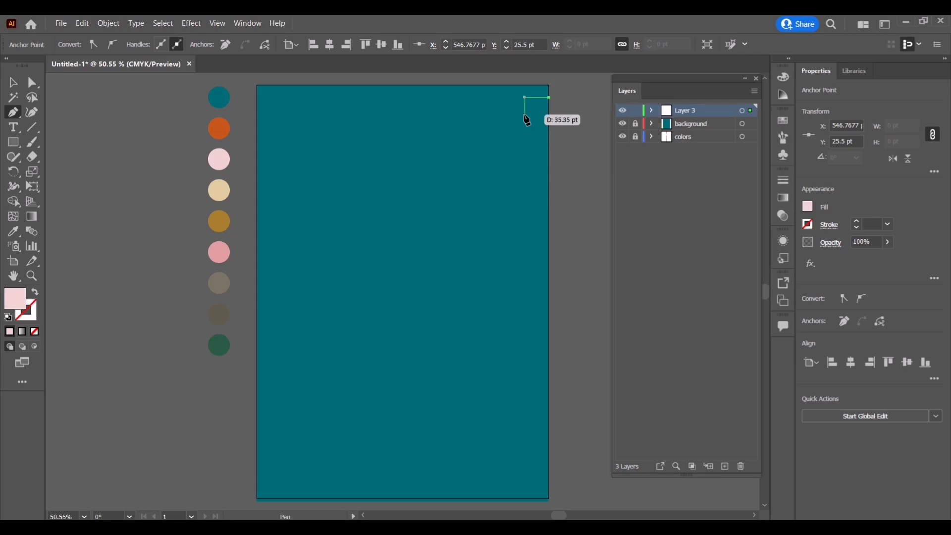
click(525, 117)
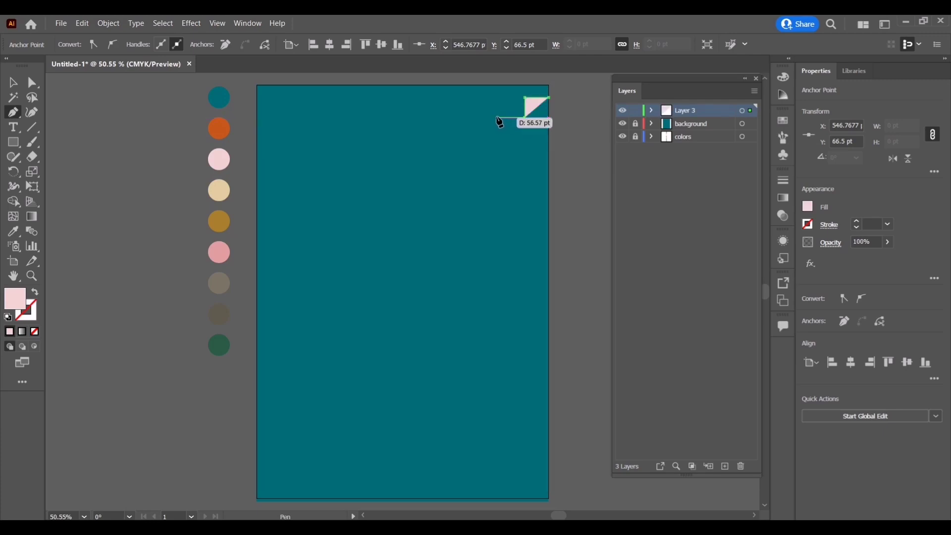
click(498, 117)
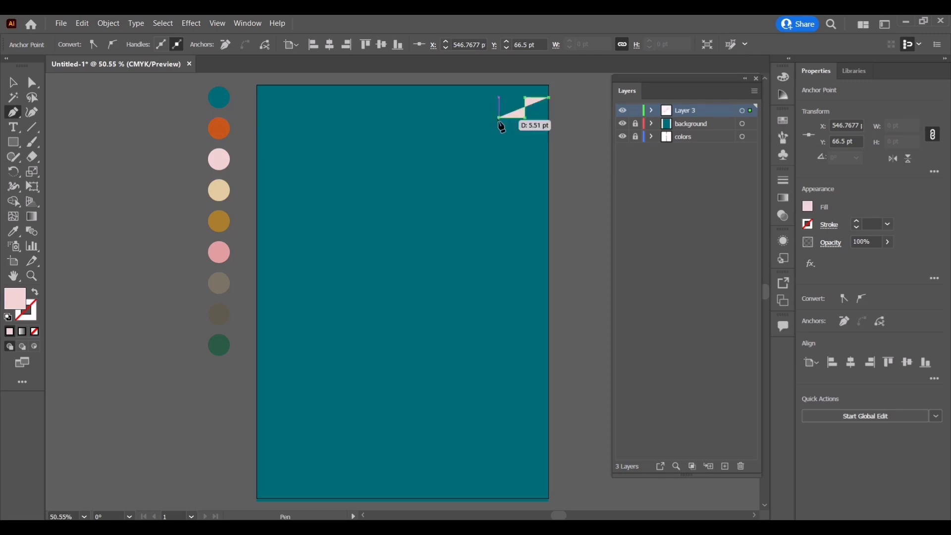
click(499, 139)
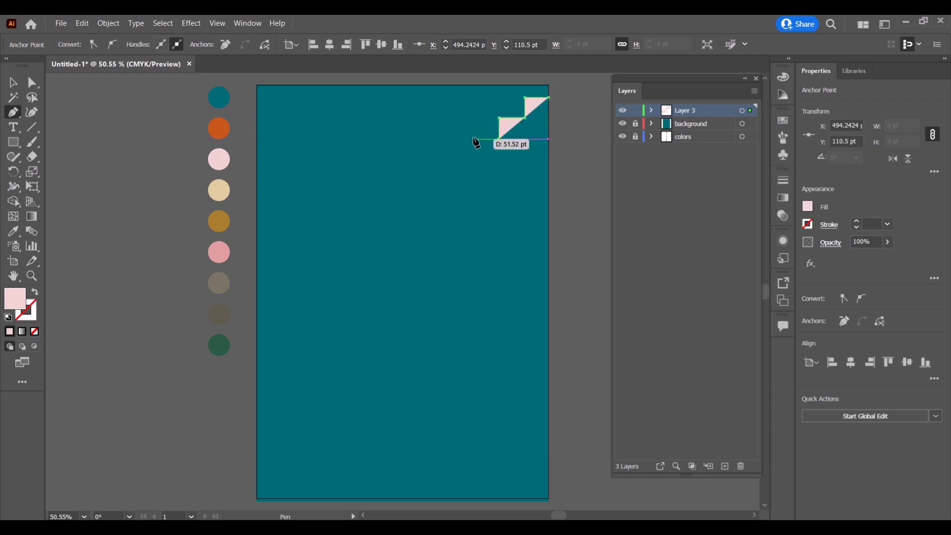
click(475, 140)
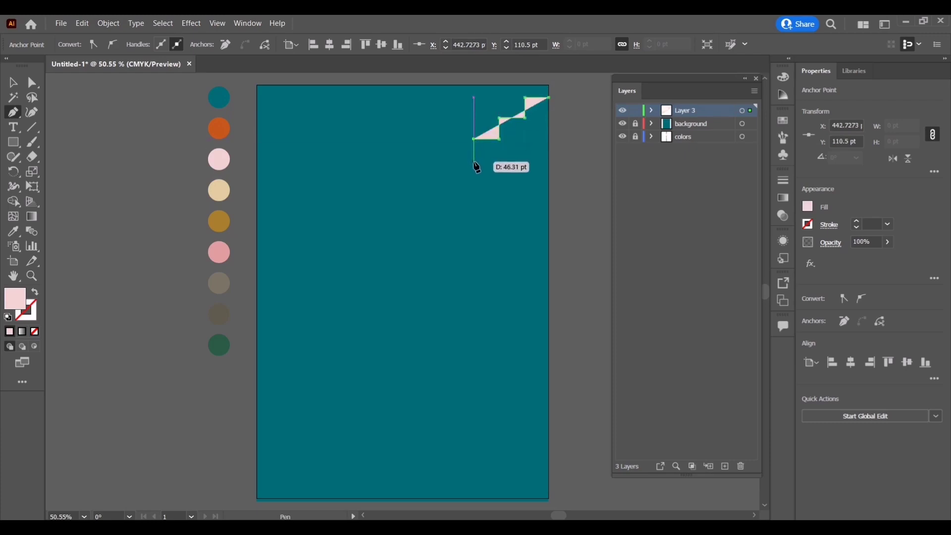
click(474, 162)
- Continue the wall's stepped edge down and to the left with more treads and risers
click(450, 162)
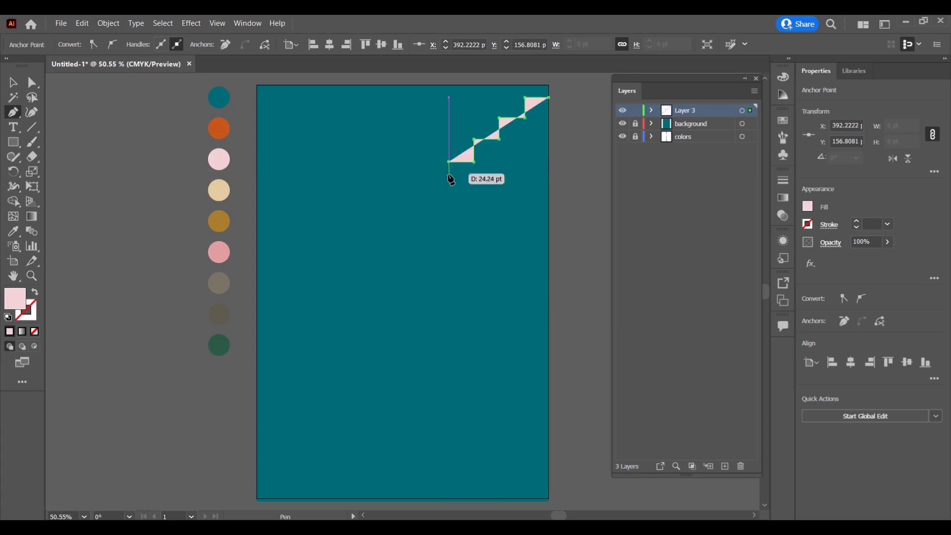
click(450, 186)
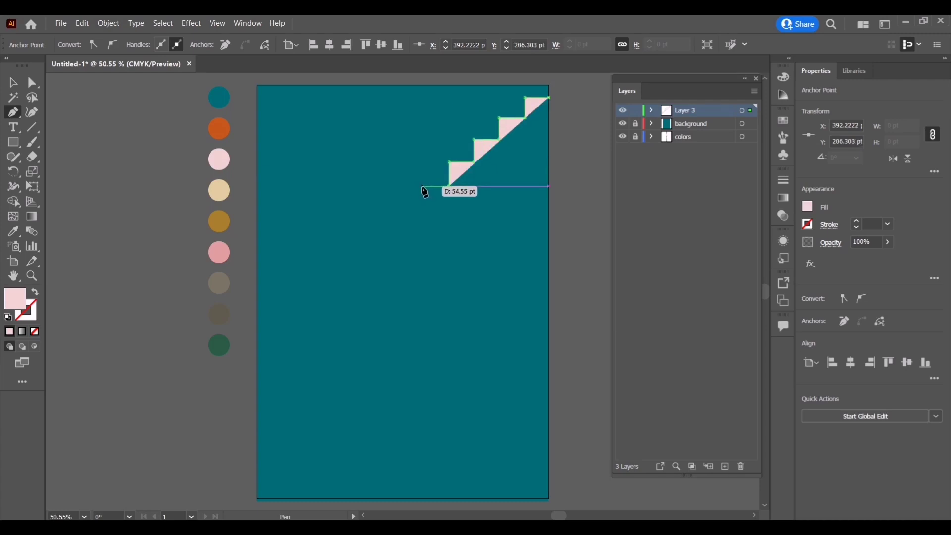
click(422, 187)
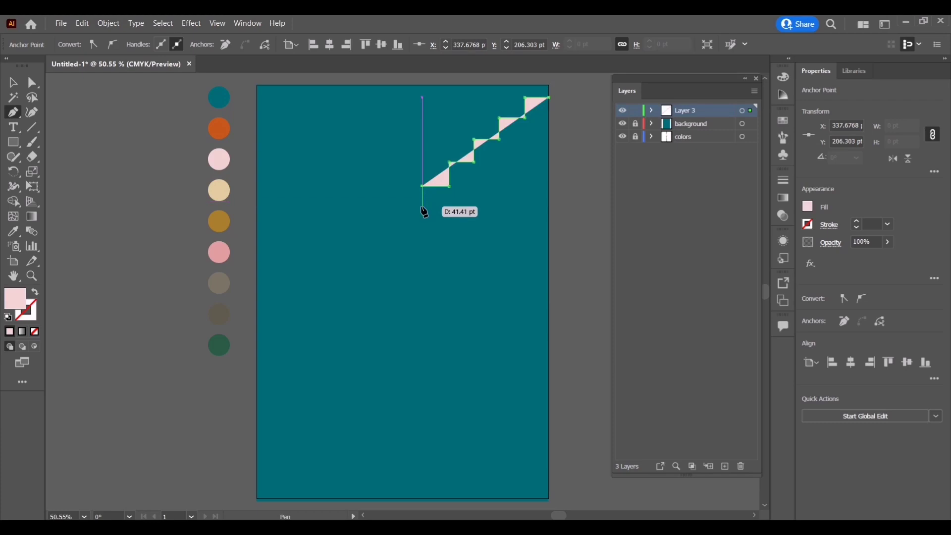
click(422, 210)
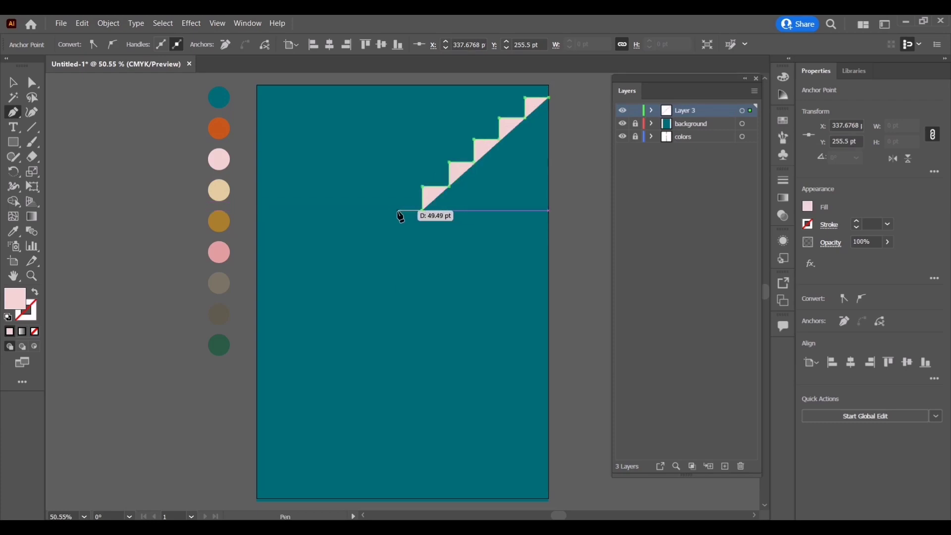
click(399, 211)
click(398, 231)
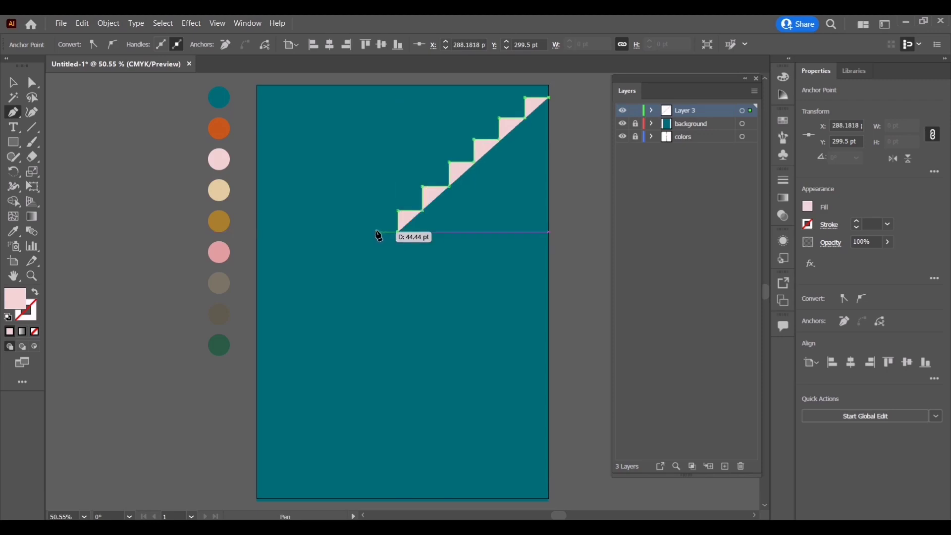
click(372, 232)
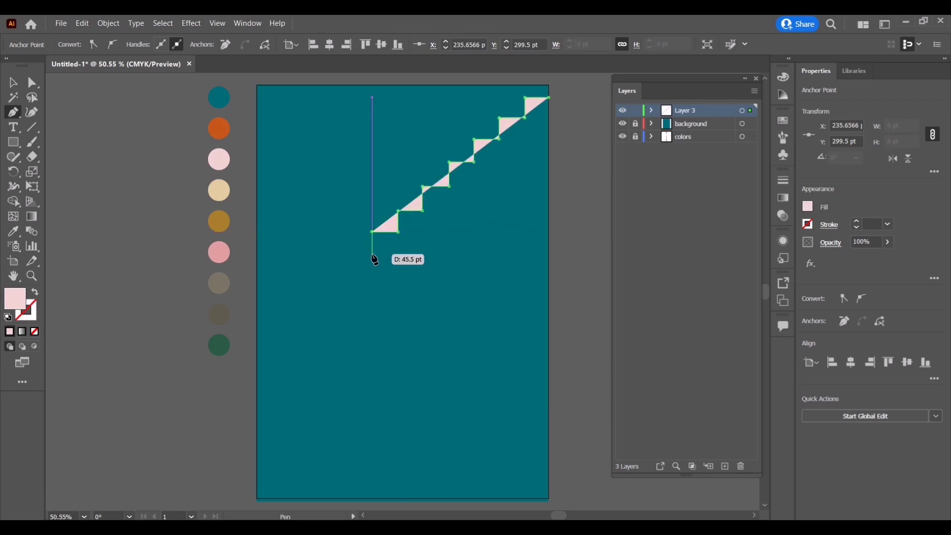
click(372, 252)
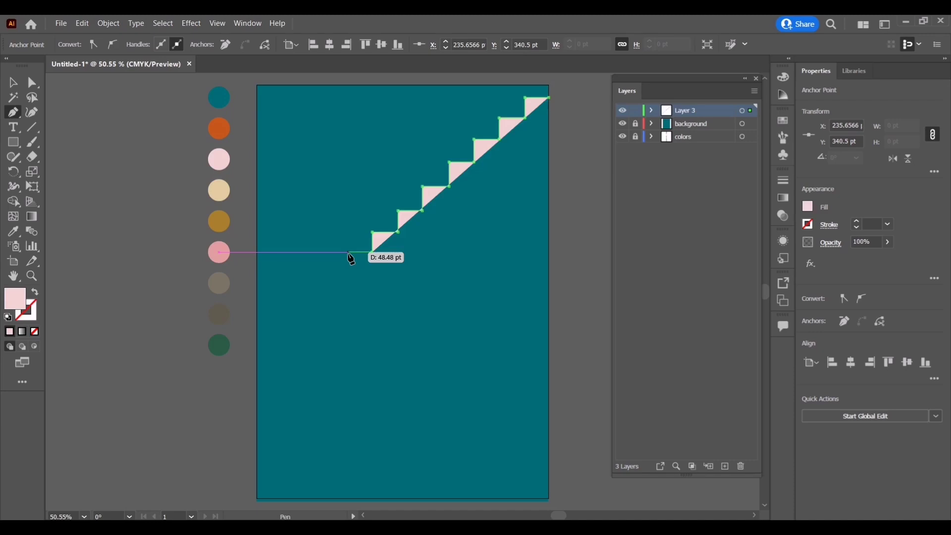
click(348, 253)
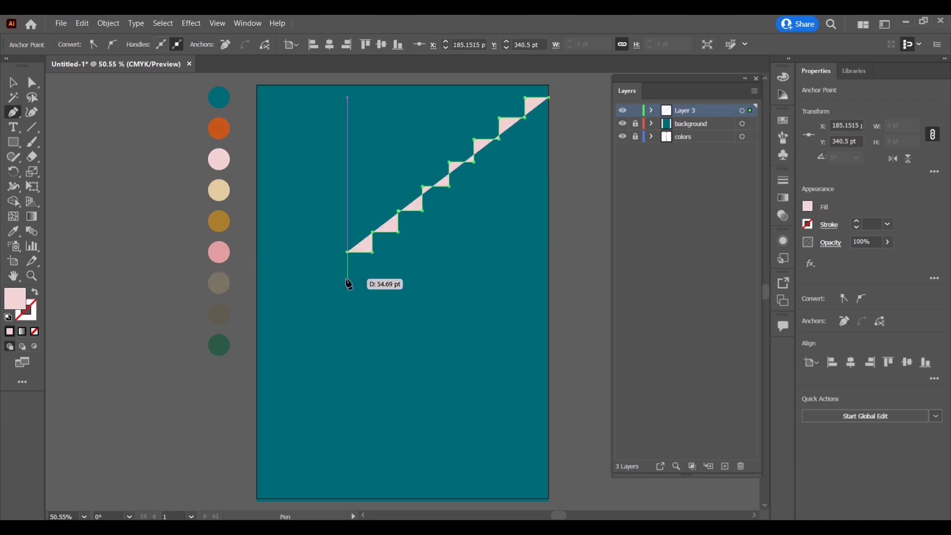
- Finish the lowest steps and close the pink wall through the bottom-left and bottom-right corners
click(348, 276)
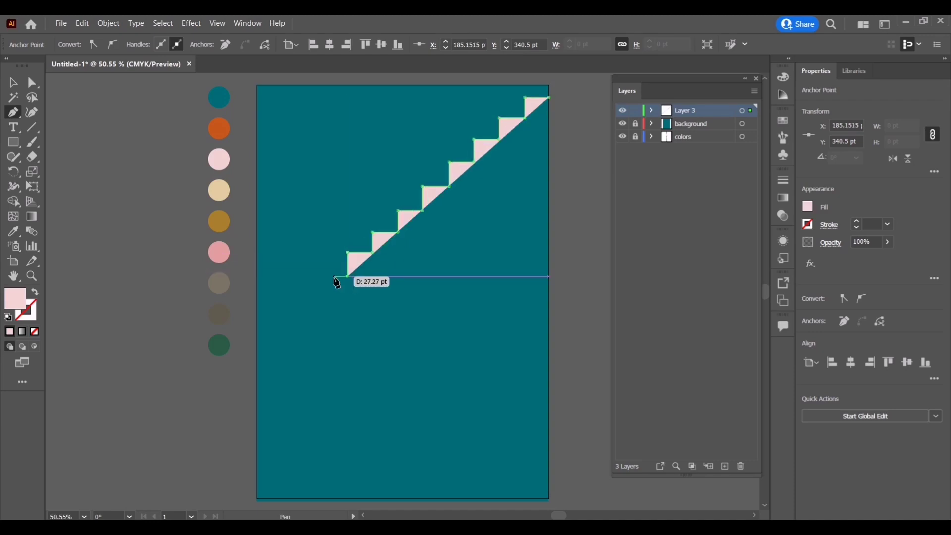
click(323, 276)
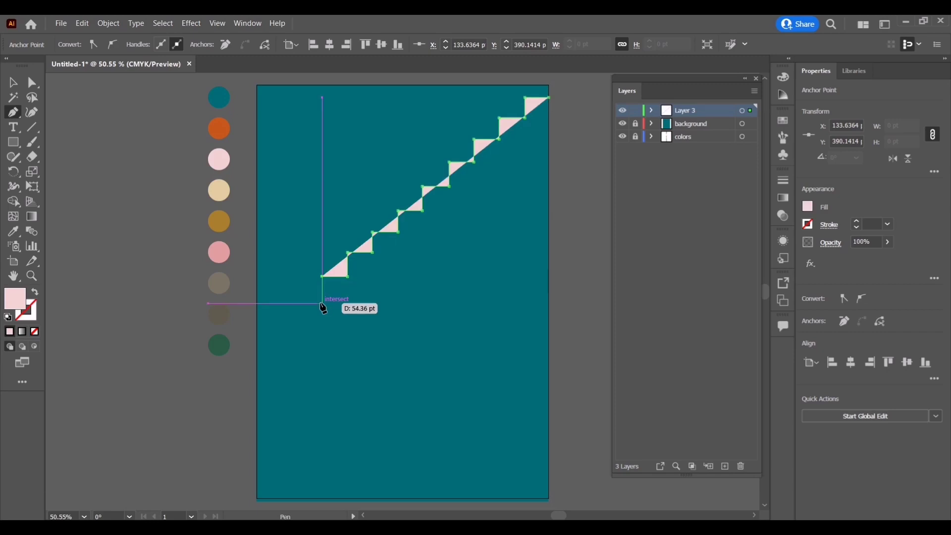
click(323, 296)
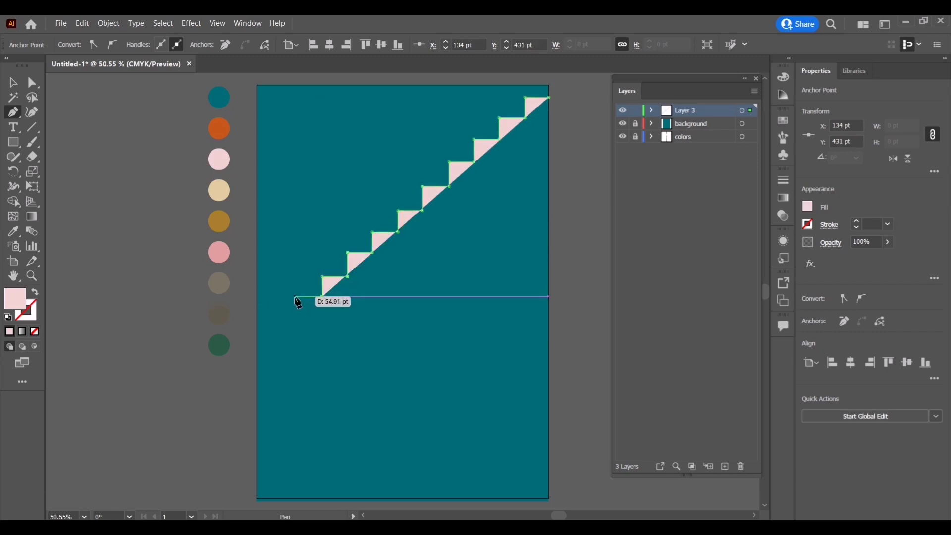
click(296, 297)
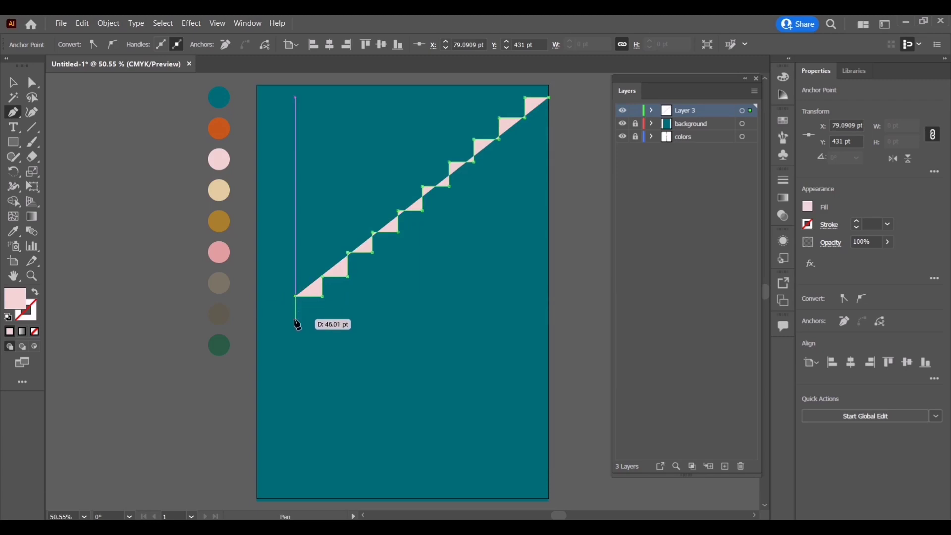
click(257, 320)
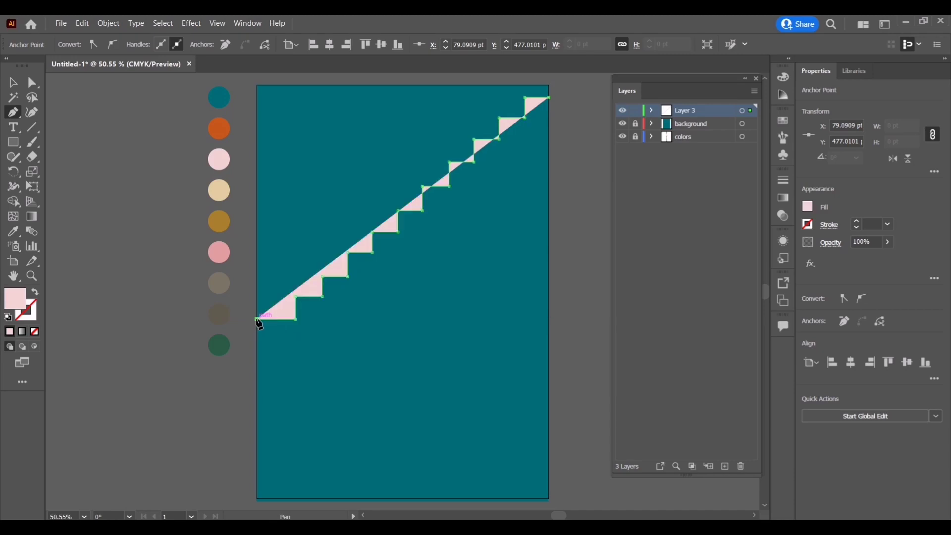
click(257, 499)
click(549, 500)
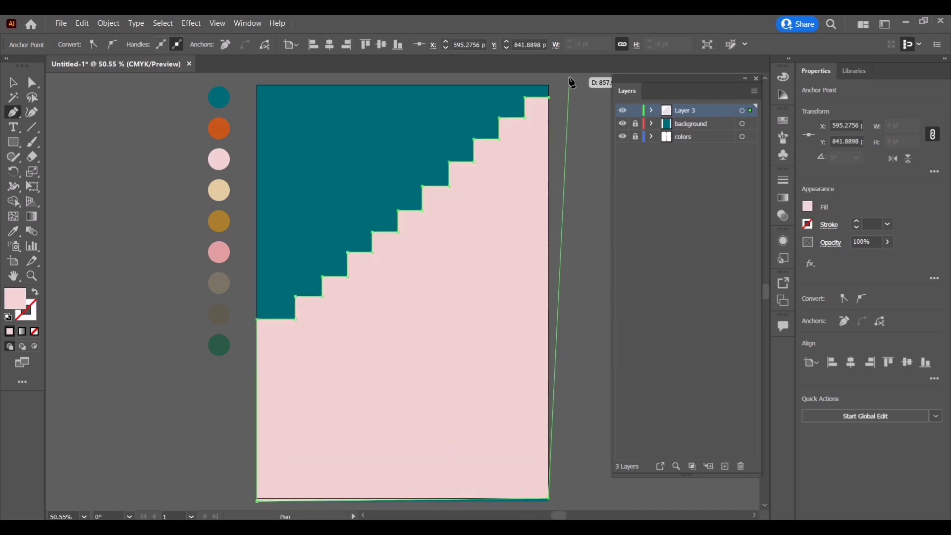
click(549, 98)
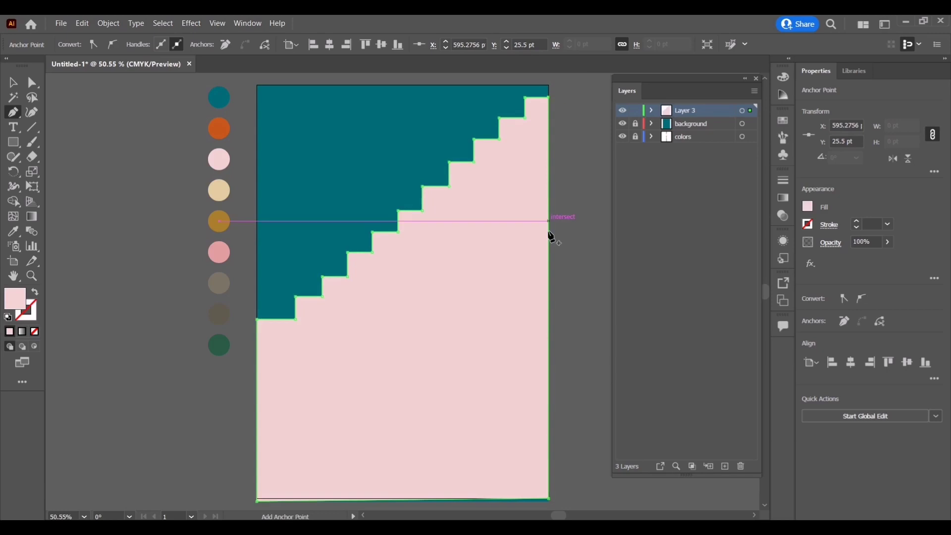
- Lock the wall layer and draw a teal rectangle on the wall on a new layer
click(637, 111)
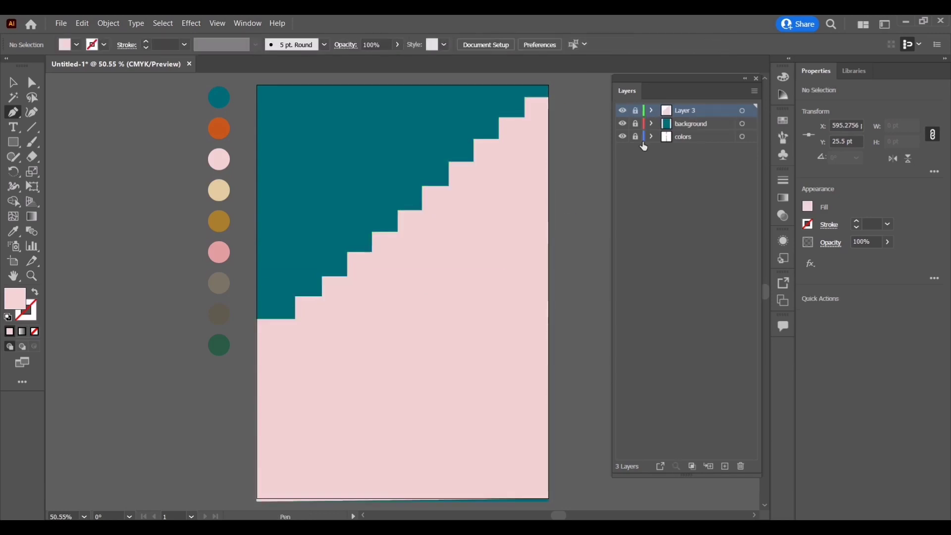
click(726, 466)
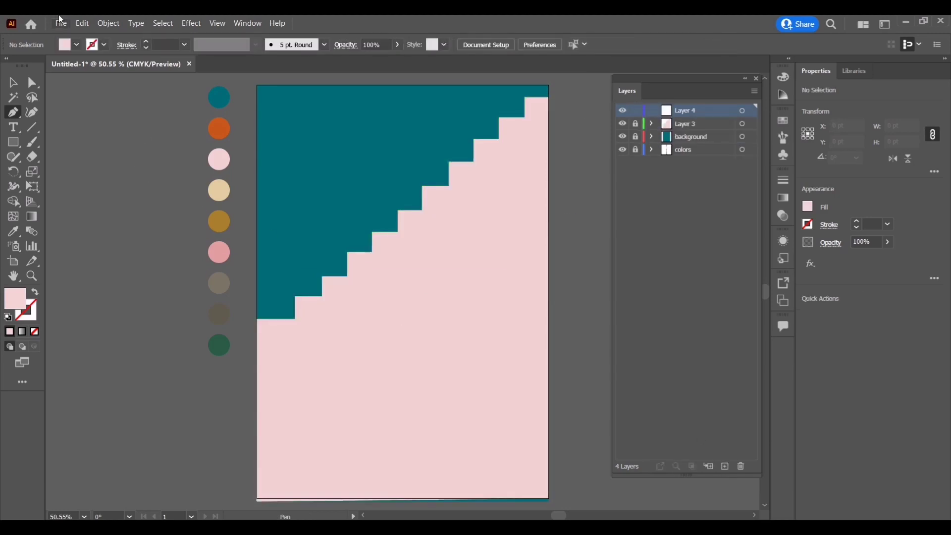
click(14, 231)
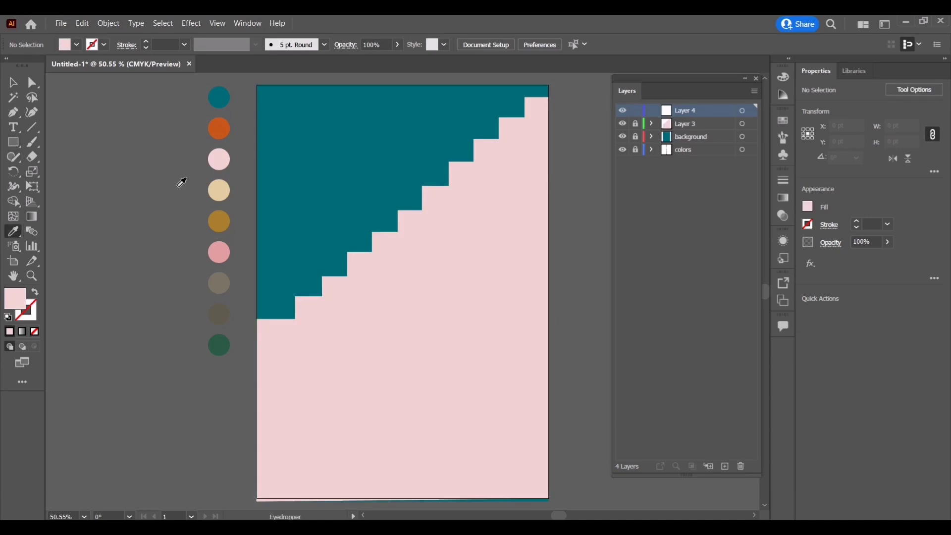
click(226, 101)
key(p)
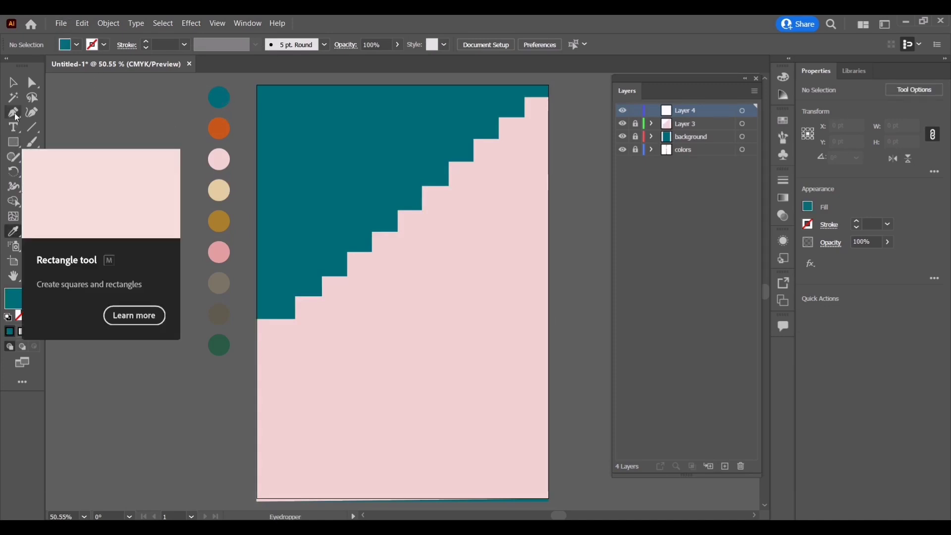
click(342, 314)
click(409, 314)
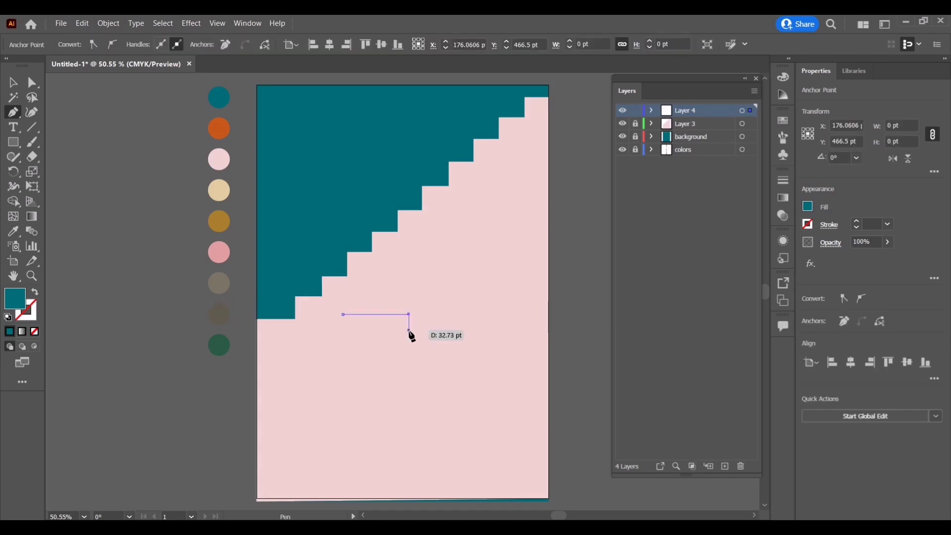
click(409, 372)
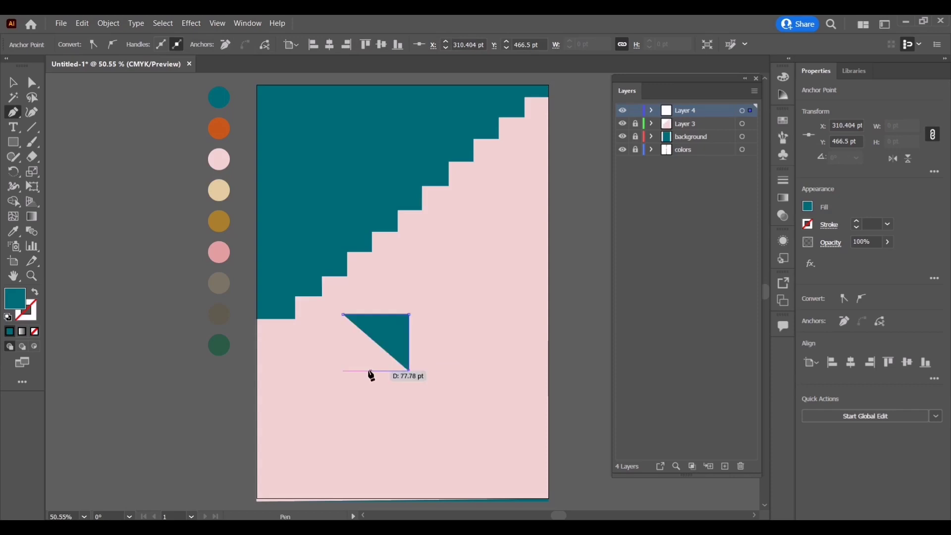
click(342, 369)
click(343, 315)
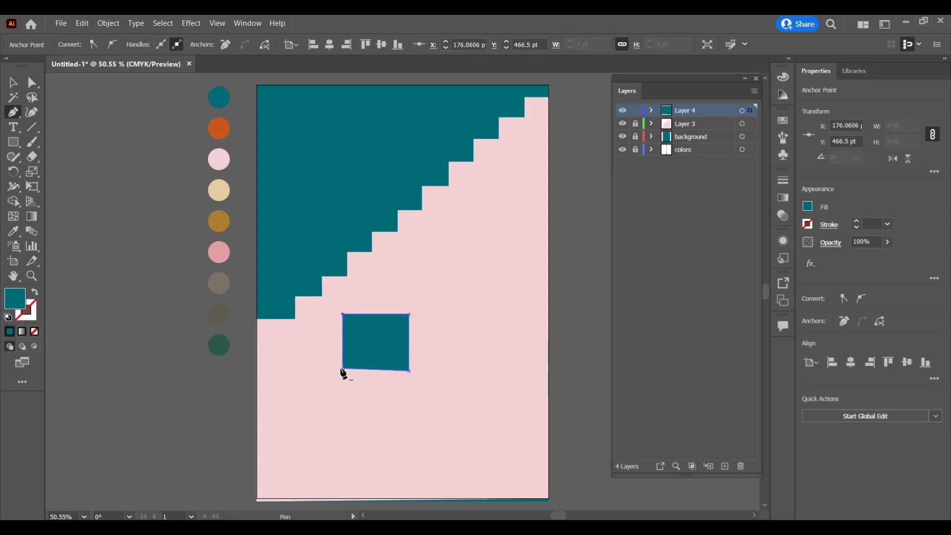
- Curve the teal rectangle's top into an arch and lock its layer
click(32, 82)
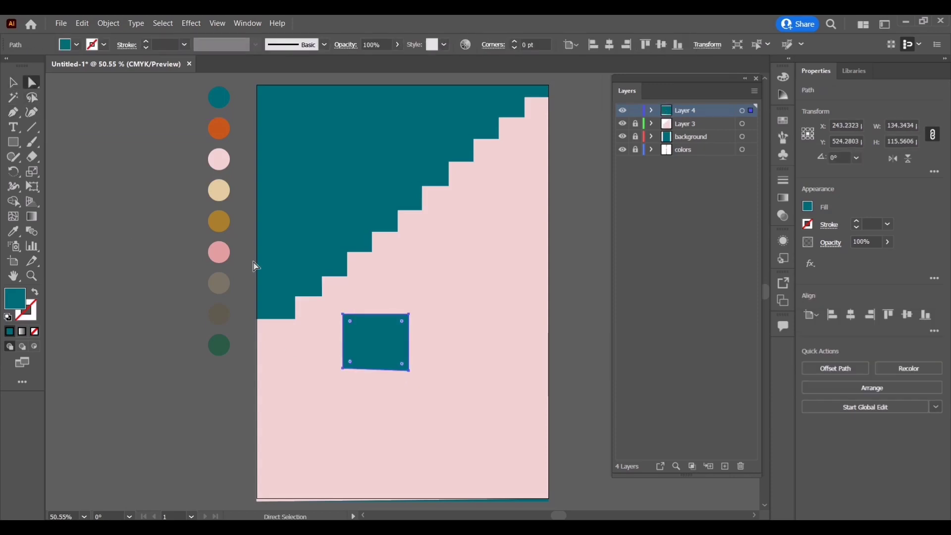
click(344, 372)
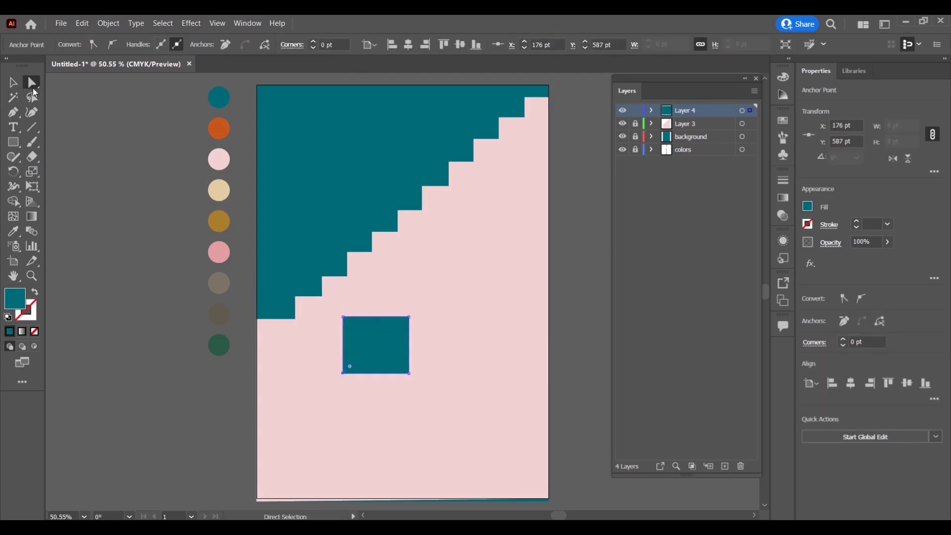
click(32, 113)
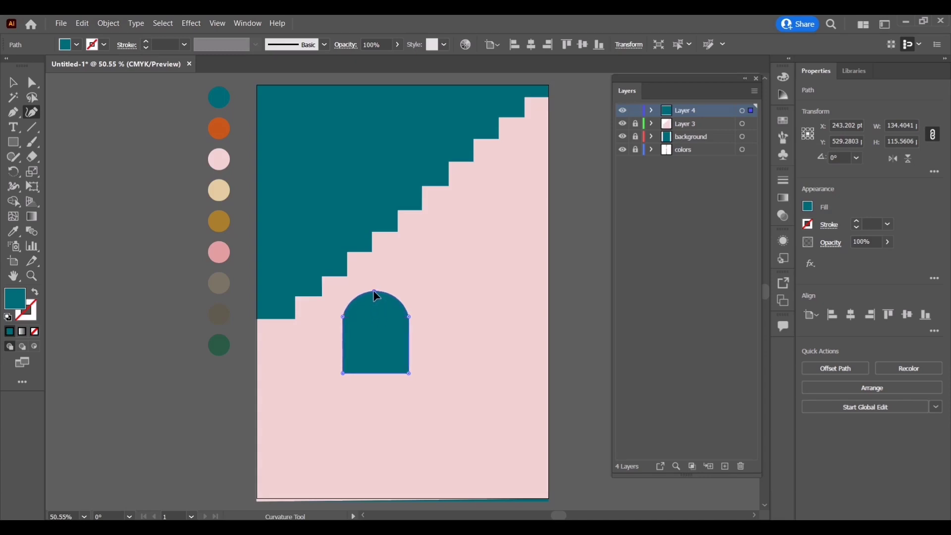
drag(373, 291, 374, 289)
click(636, 111)
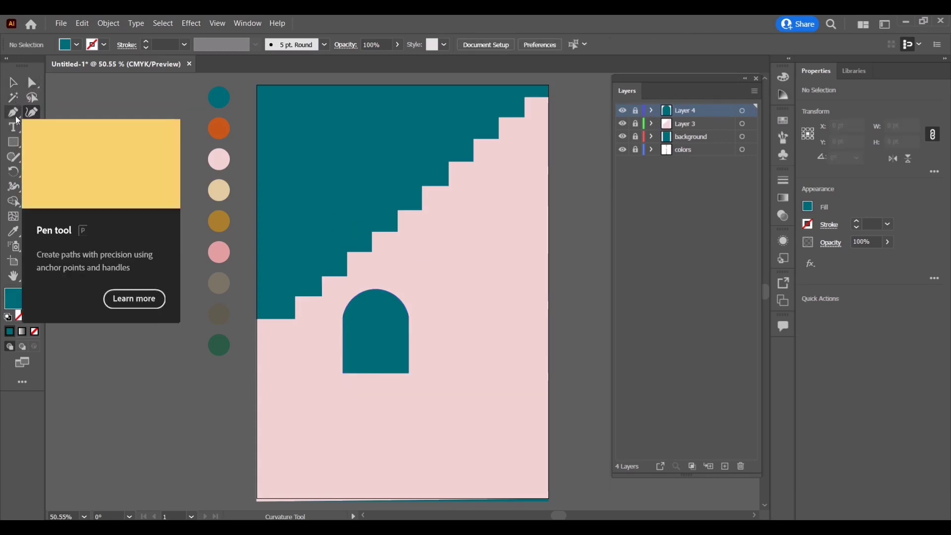
- On a new layer, draw a taupe square higher up and to the right on the wall
click(14, 231)
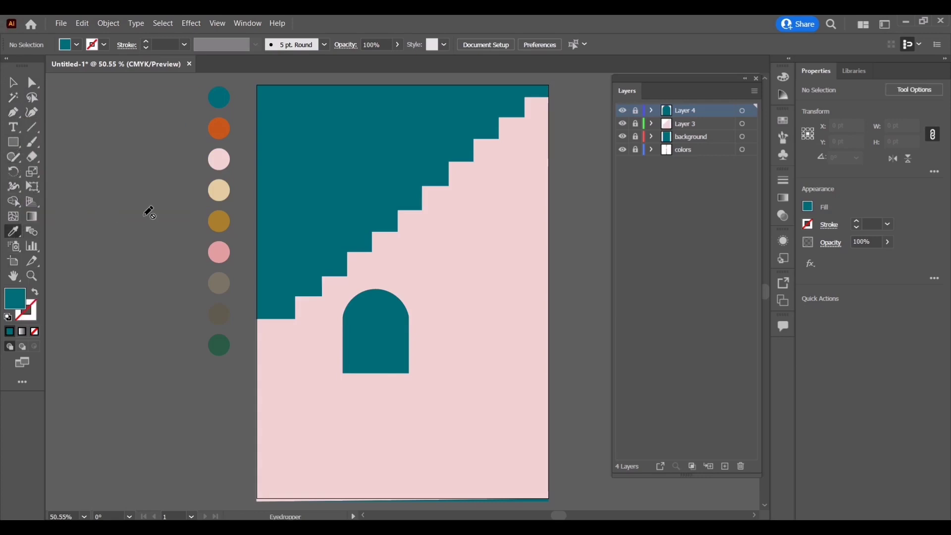
click(726, 468)
click(220, 280)
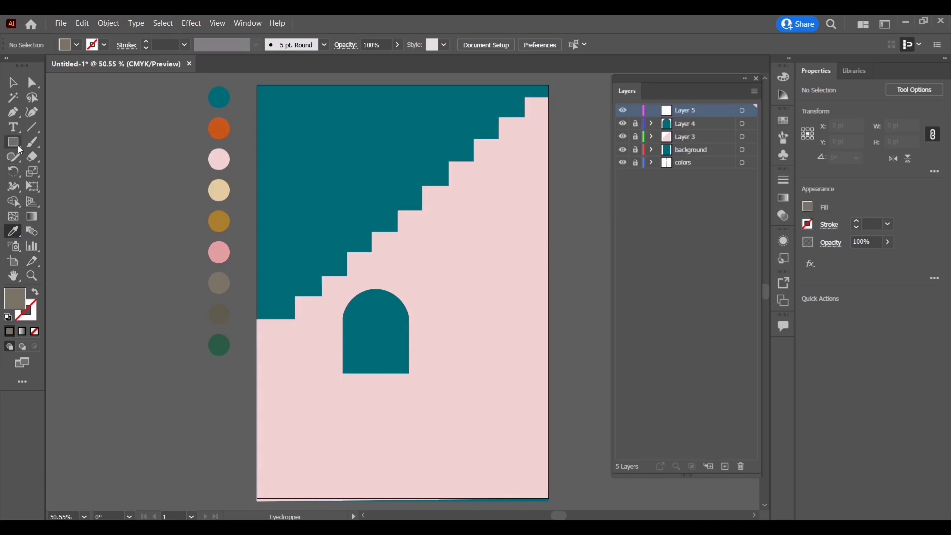
click(14, 112)
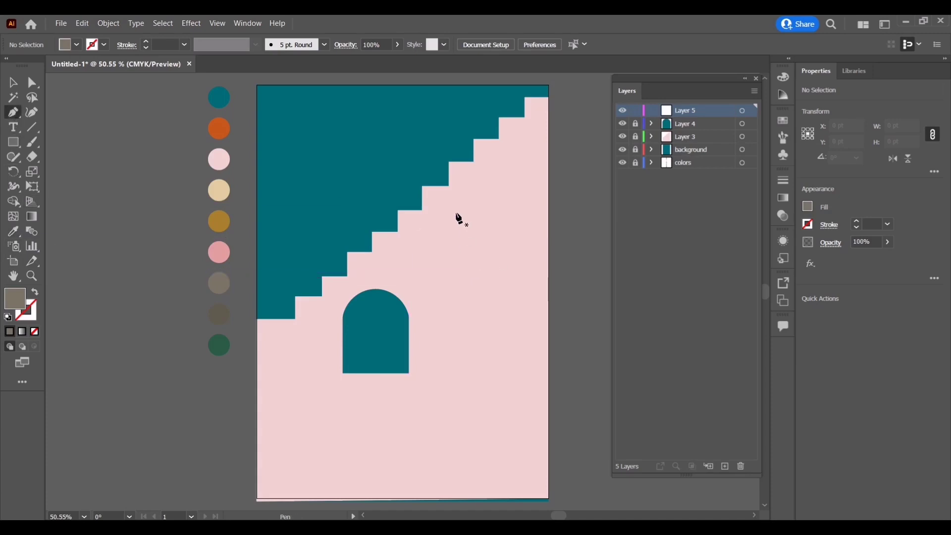
click(455, 221)
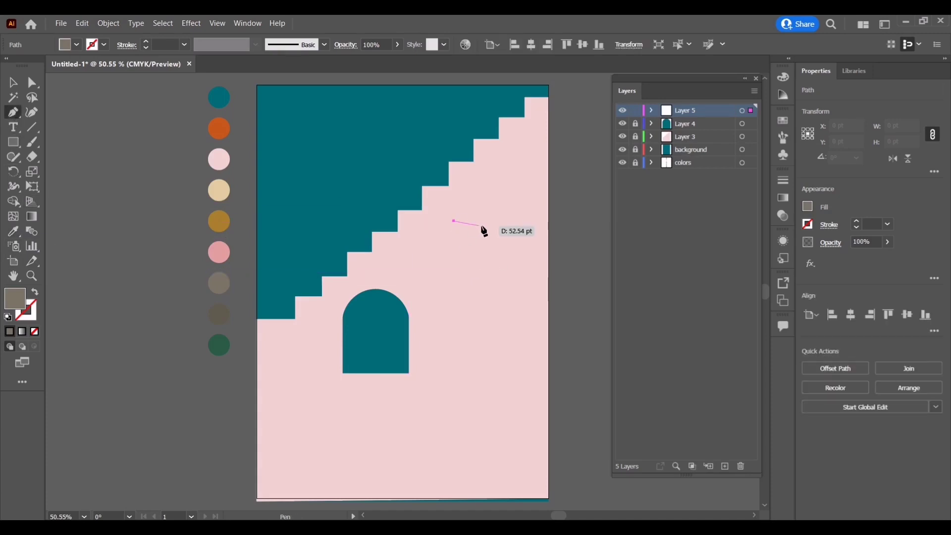
click(524, 221)
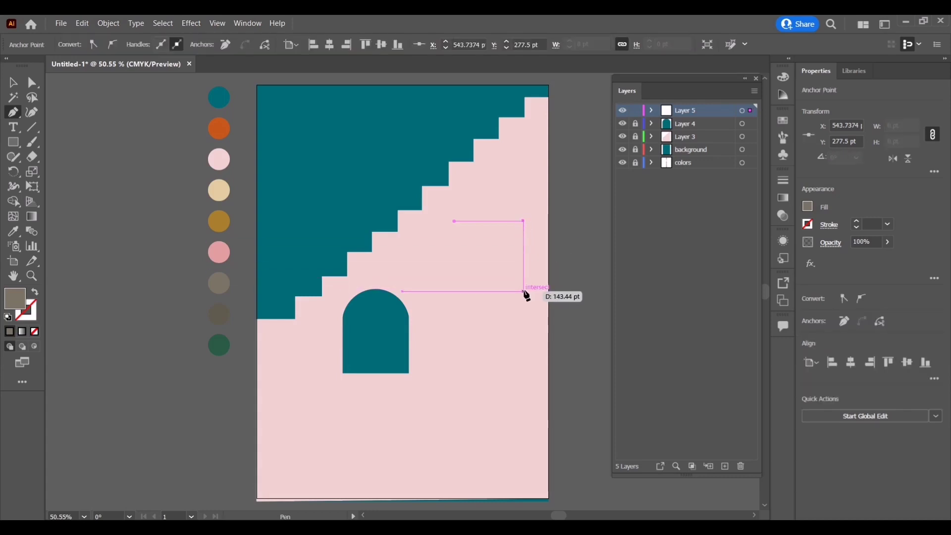
click(524, 291)
click(455, 289)
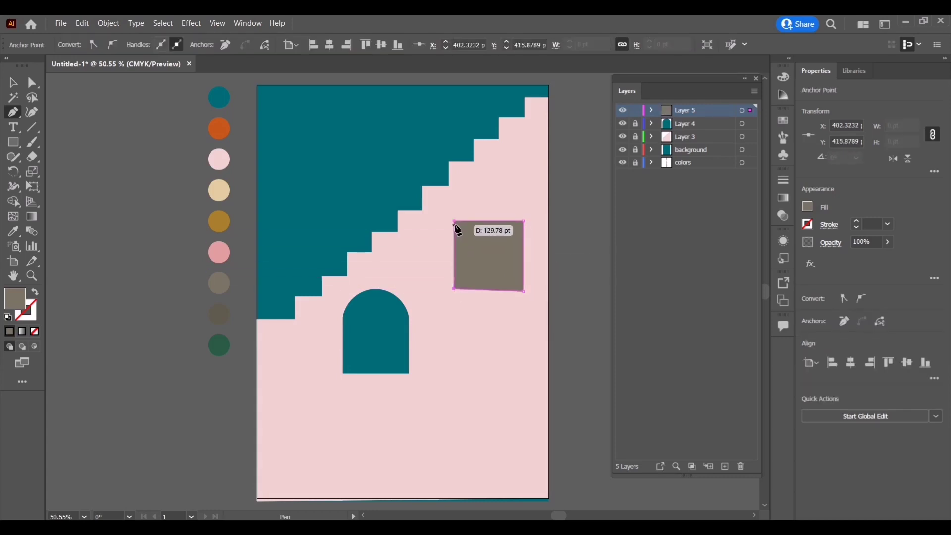
click(455, 222)
- Level the square's bottom corners, pull its top into a rounded arch, and widen it rightward
click(33, 82)
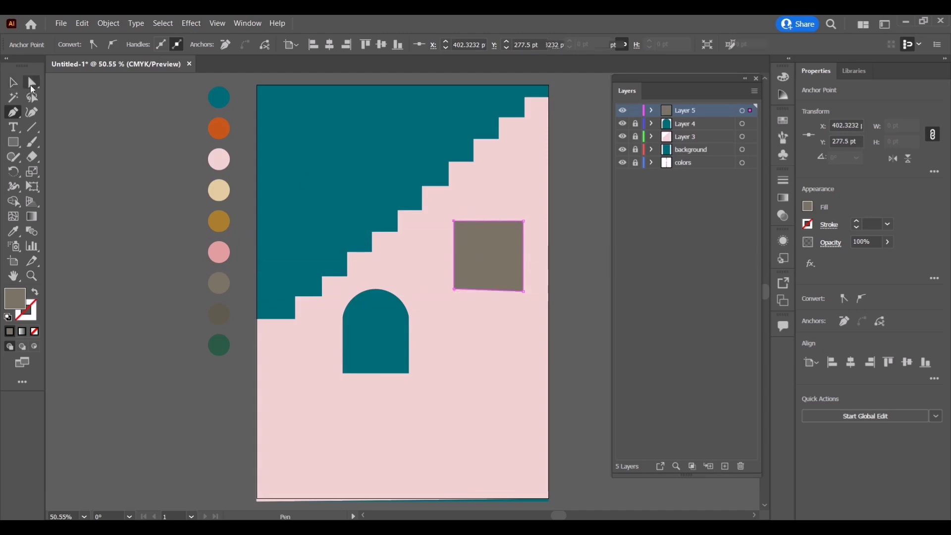
drag(456, 291, 453, 290)
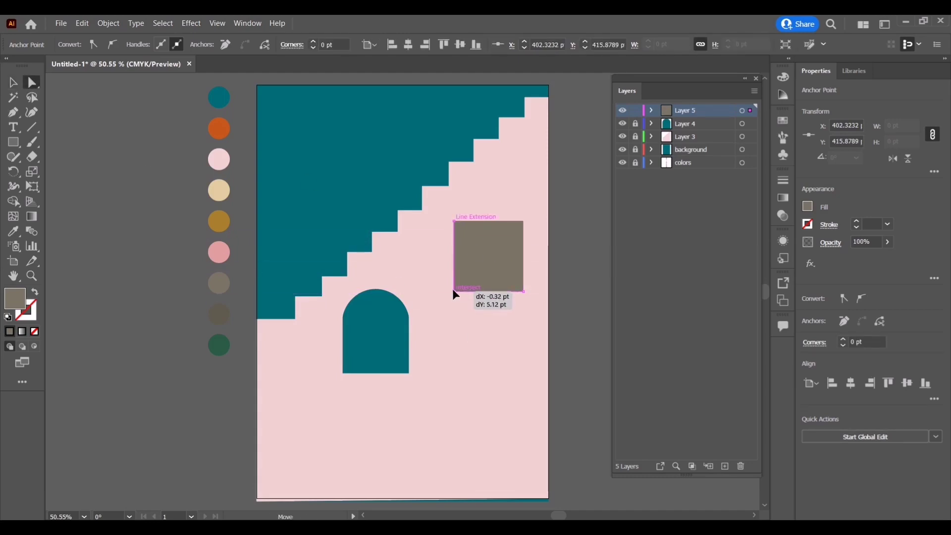
drag(523, 292, 523, 291)
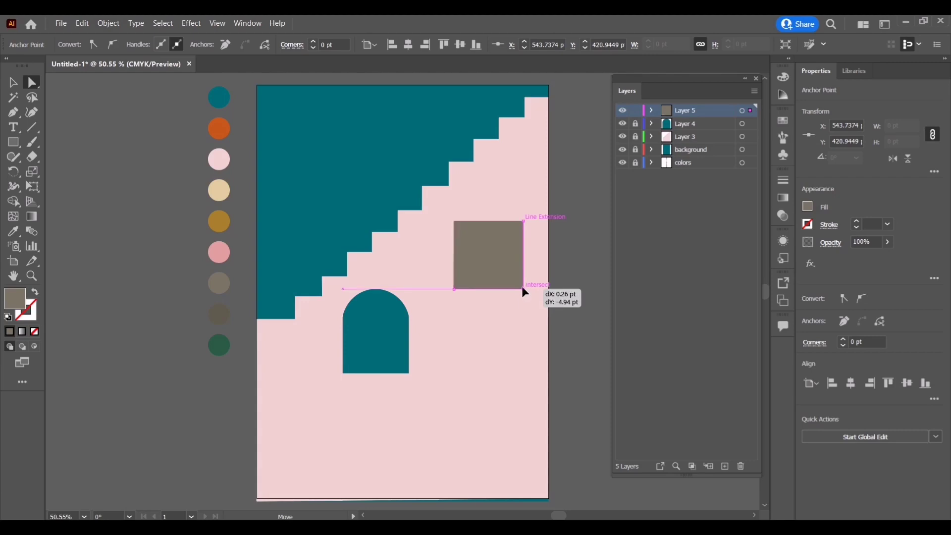
drag(522, 288, 523, 287)
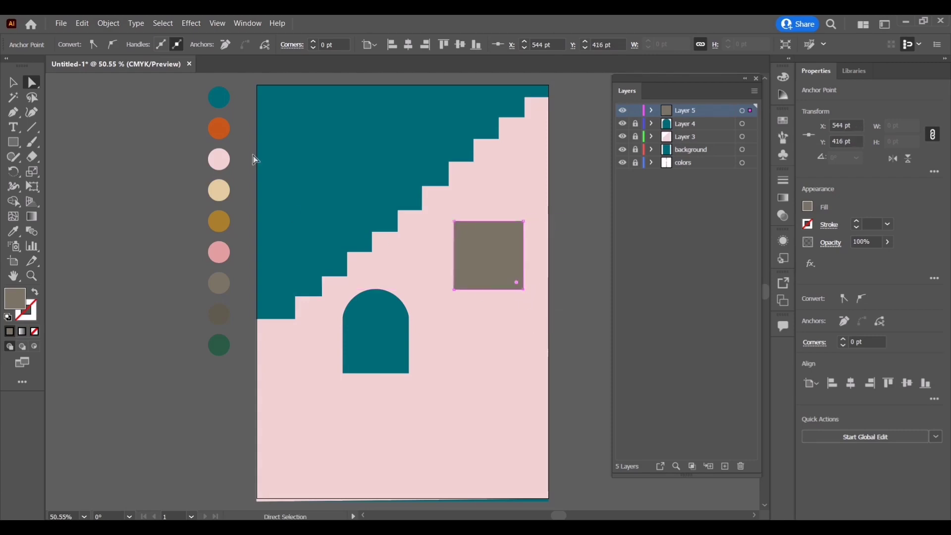
click(31, 114)
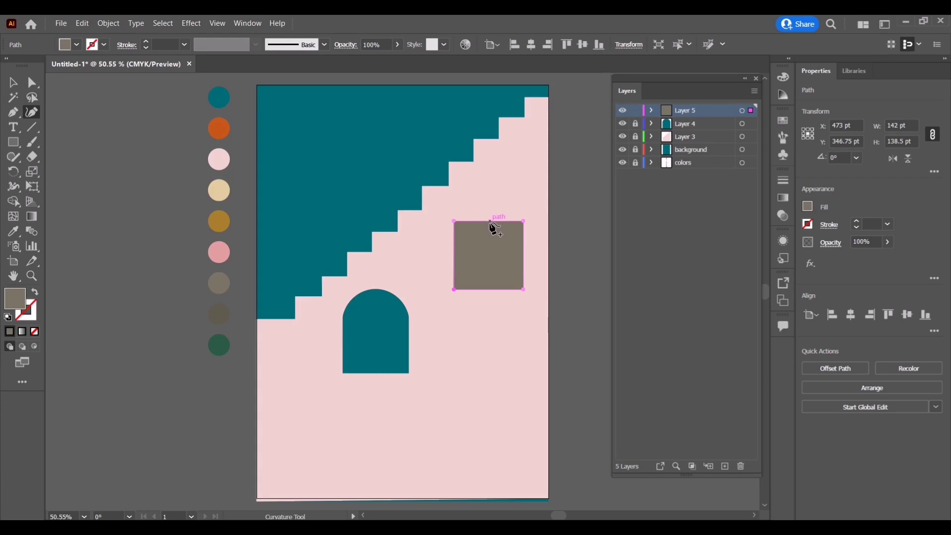
click(490, 221)
drag(490, 221, 486, 190)
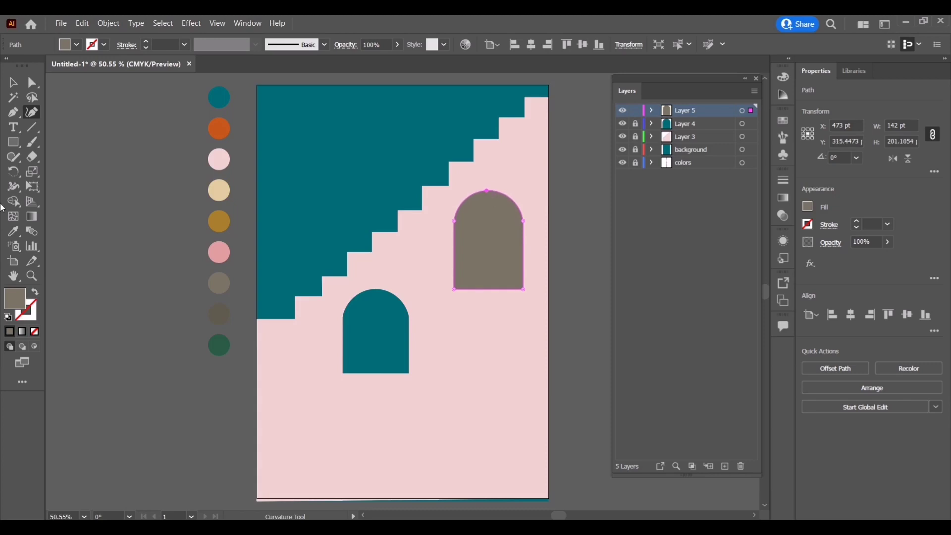
key(v)
drag(521, 240, 533, 239)
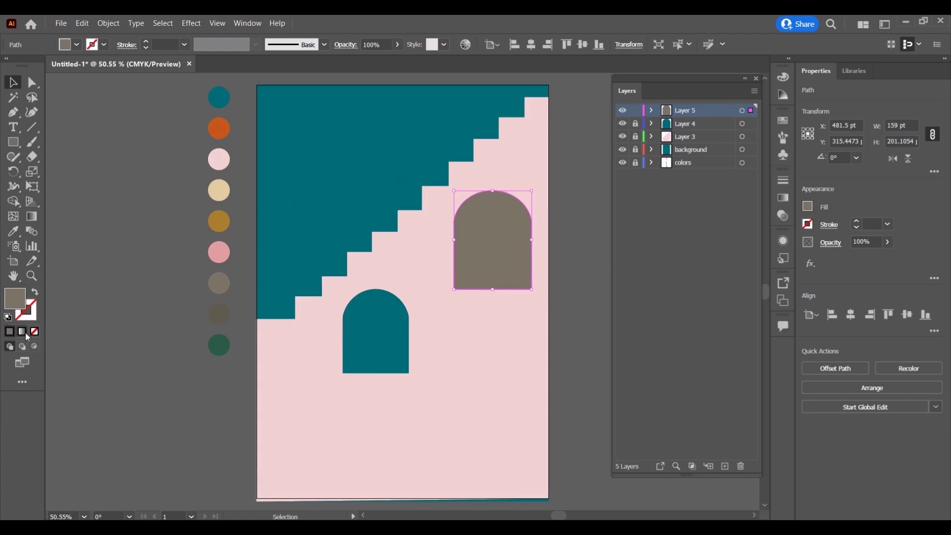
- Using Draw Inside on the taupe arch, trace a closed dark shadow shape over its left side
click(34, 348)
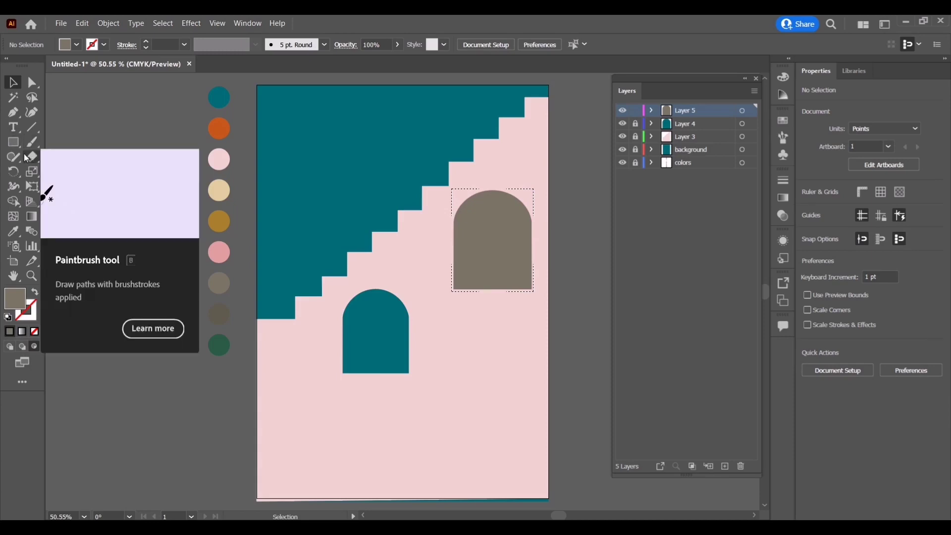
click(13, 113)
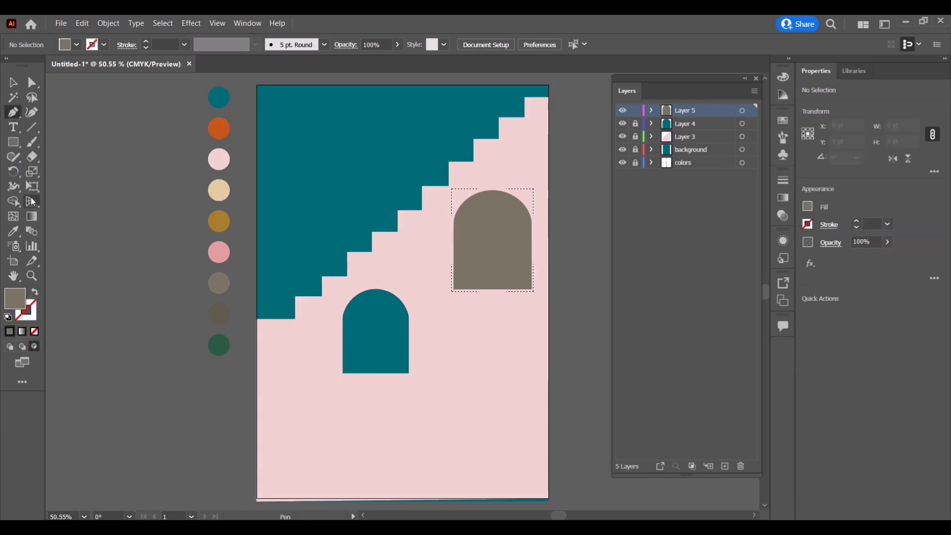
click(14, 232)
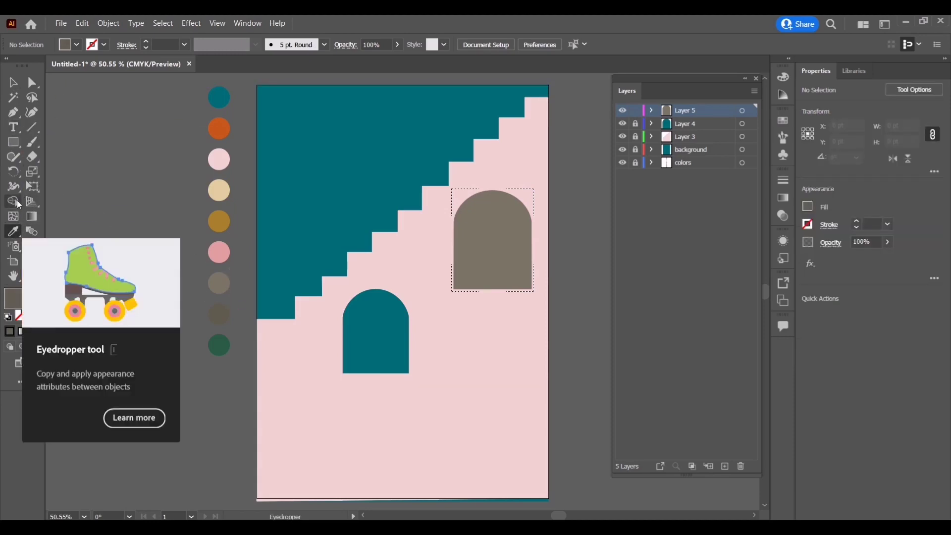
click(15, 119)
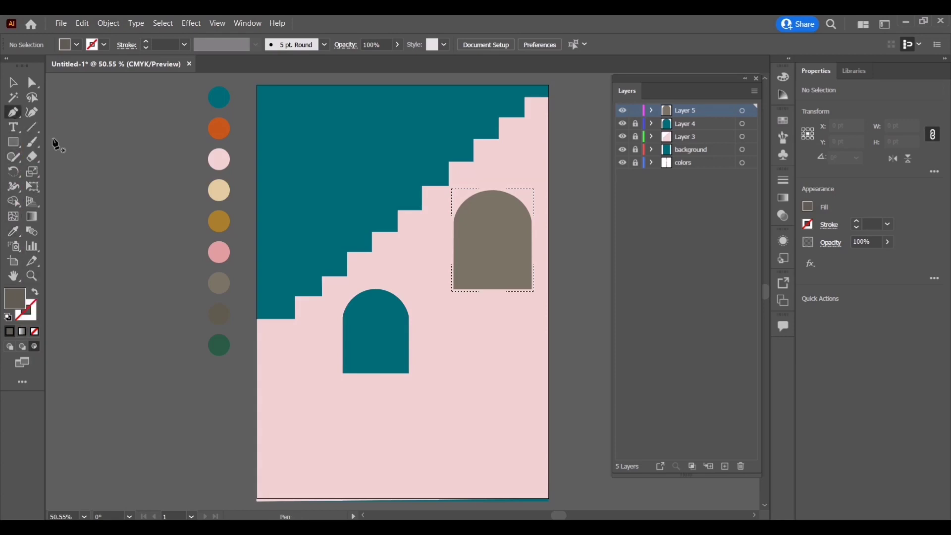
click(513, 207)
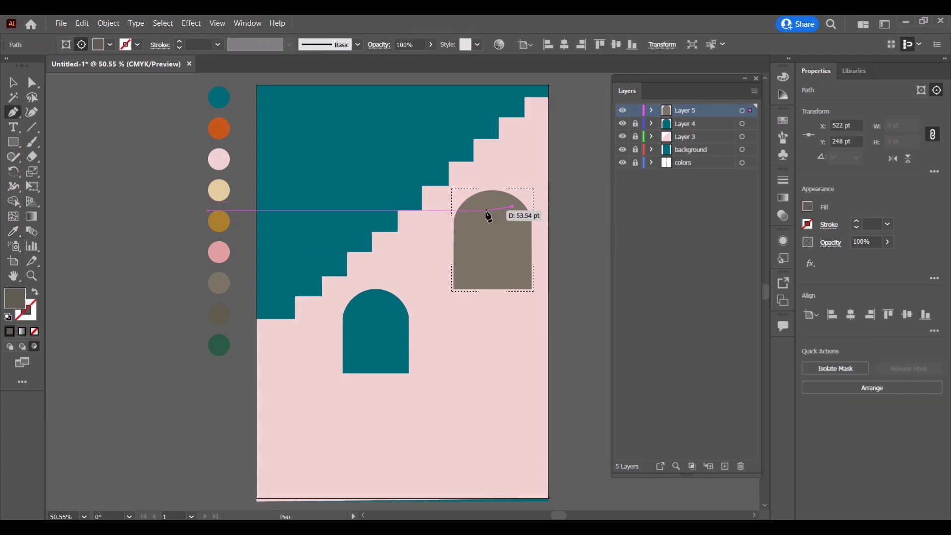
click(483, 210)
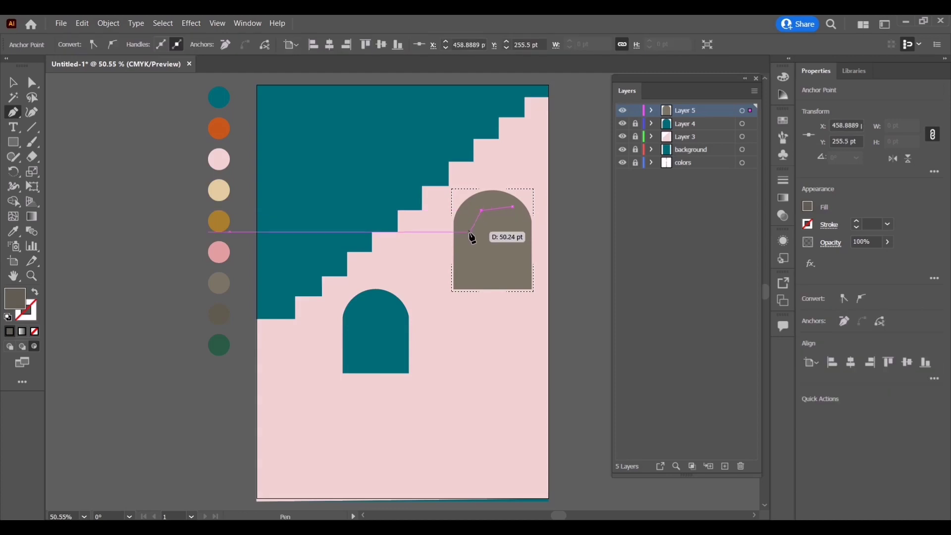
click(472, 231)
click(471, 291)
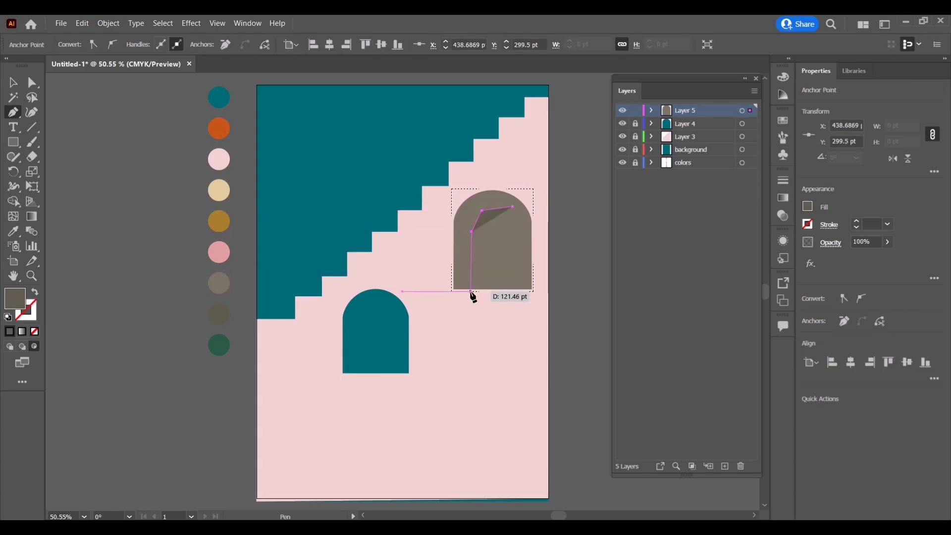
click(450, 291)
click(449, 208)
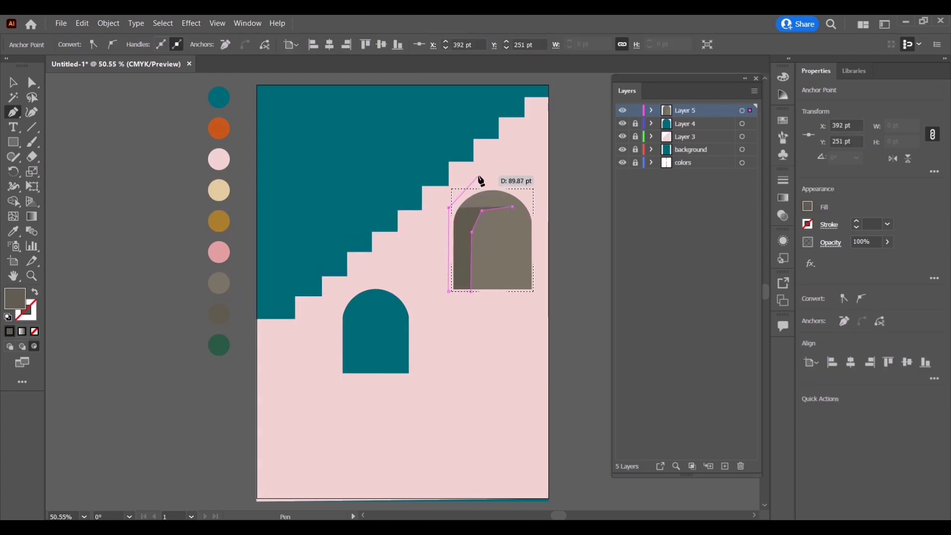
click(479, 176)
click(509, 178)
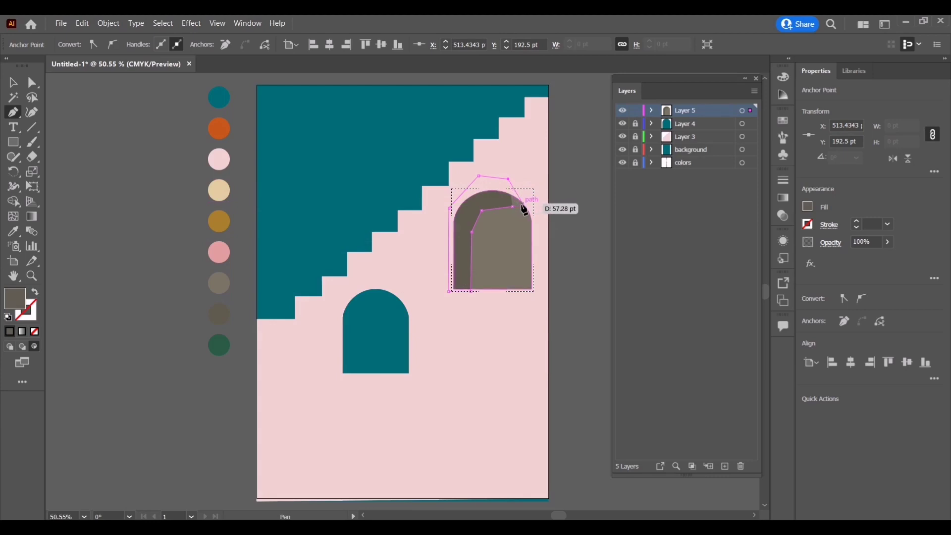
click(523, 203)
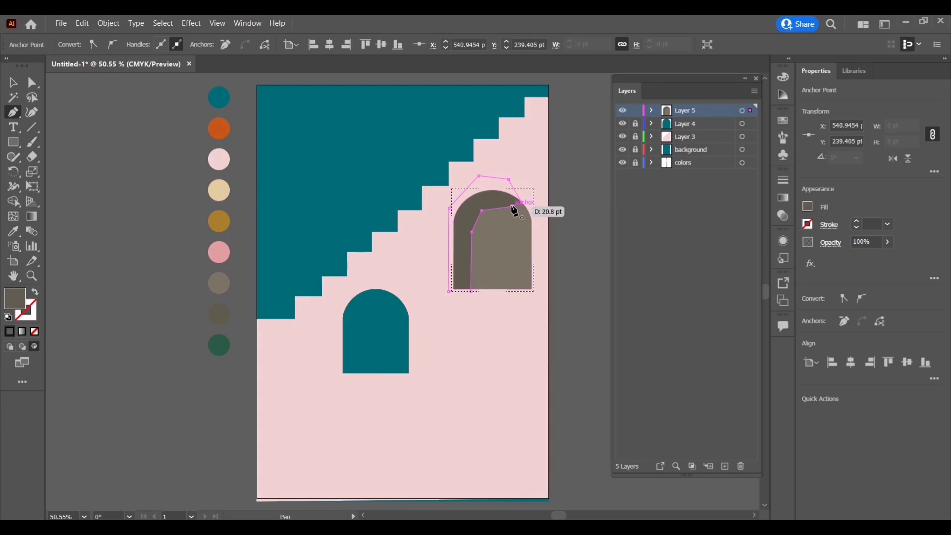
click(513, 206)
- Round the shadow's corners so its inner edge follows the arch's curve, then deselect it
click(32, 112)
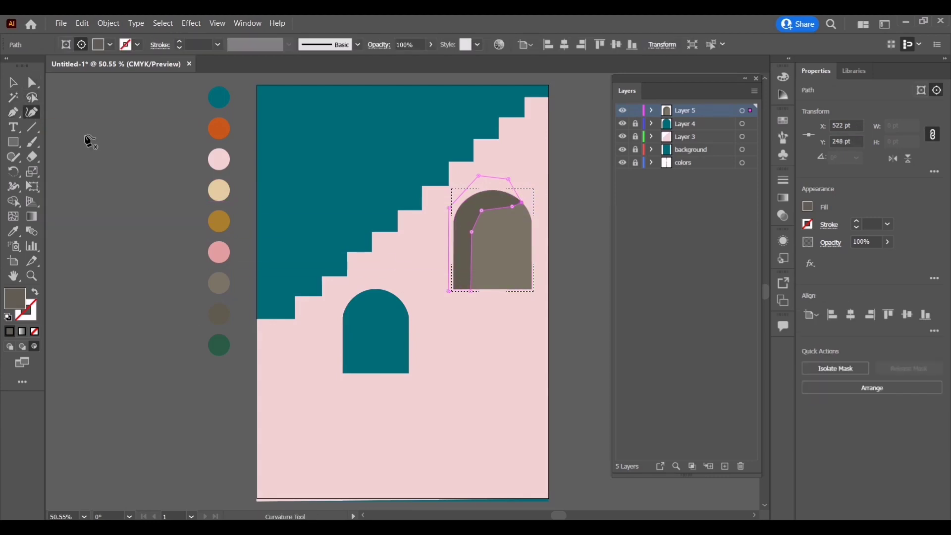
double_click(471, 232)
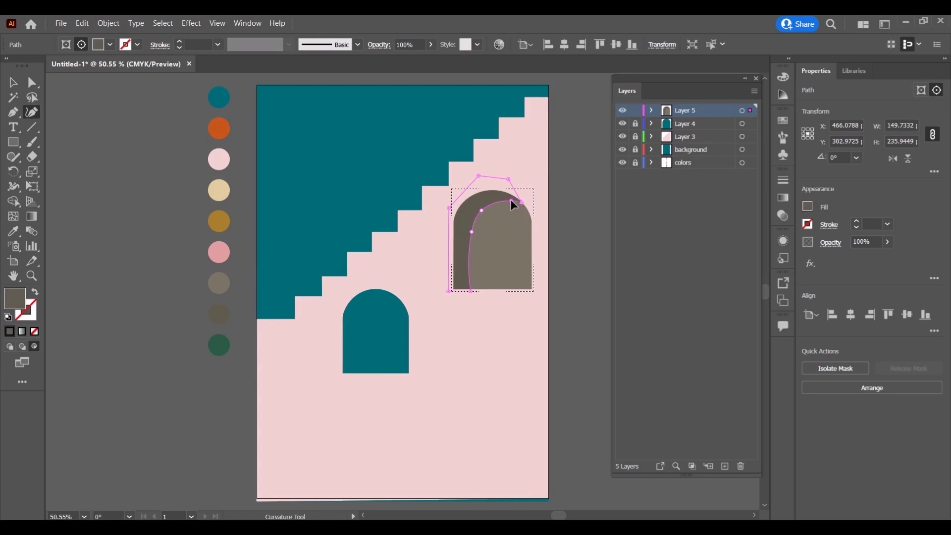
click(511, 201)
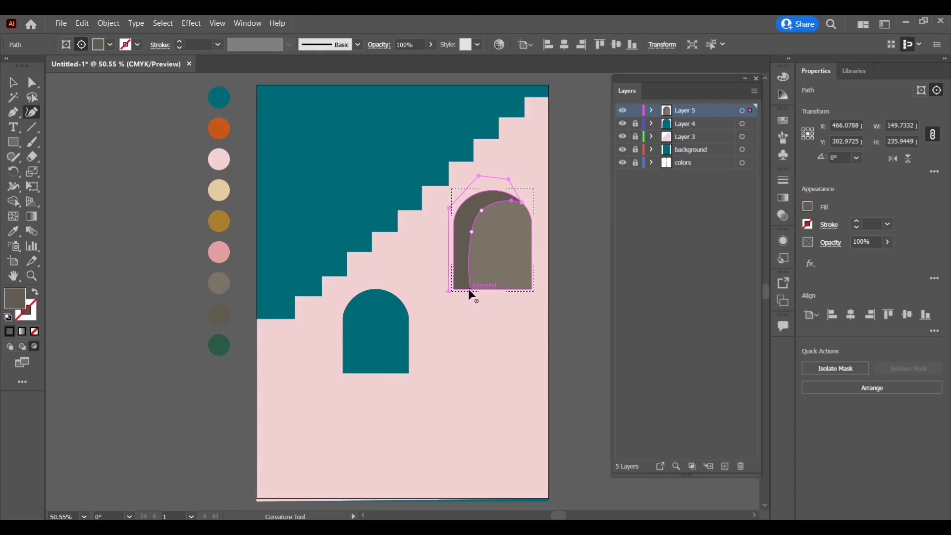
click(474, 255)
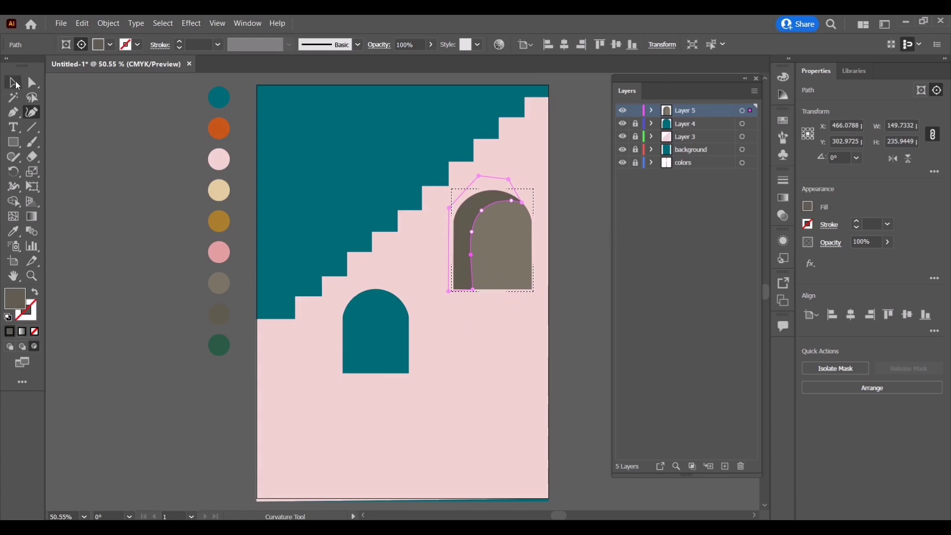
click(13, 82)
click(122, 130)
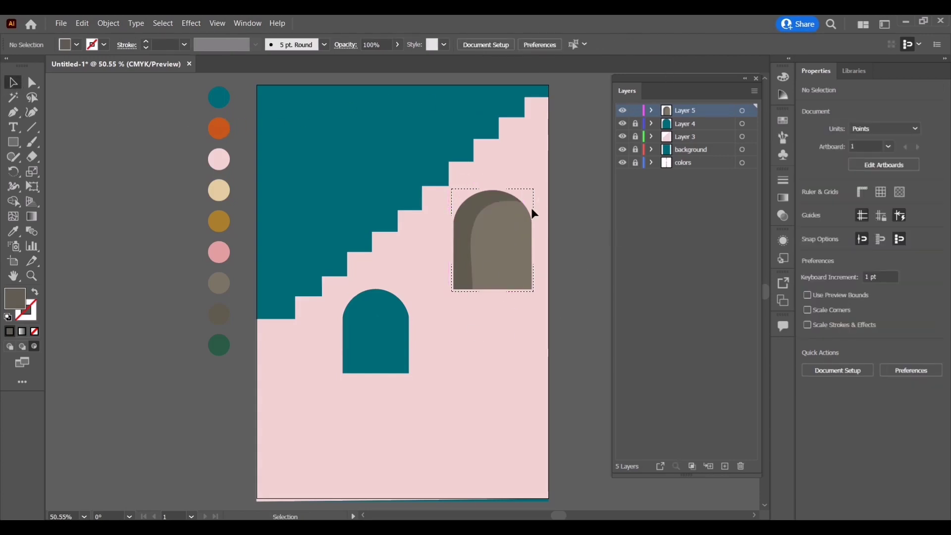
- Trace a pink rim shape around the taupe arch's left side and top
click(14, 232)
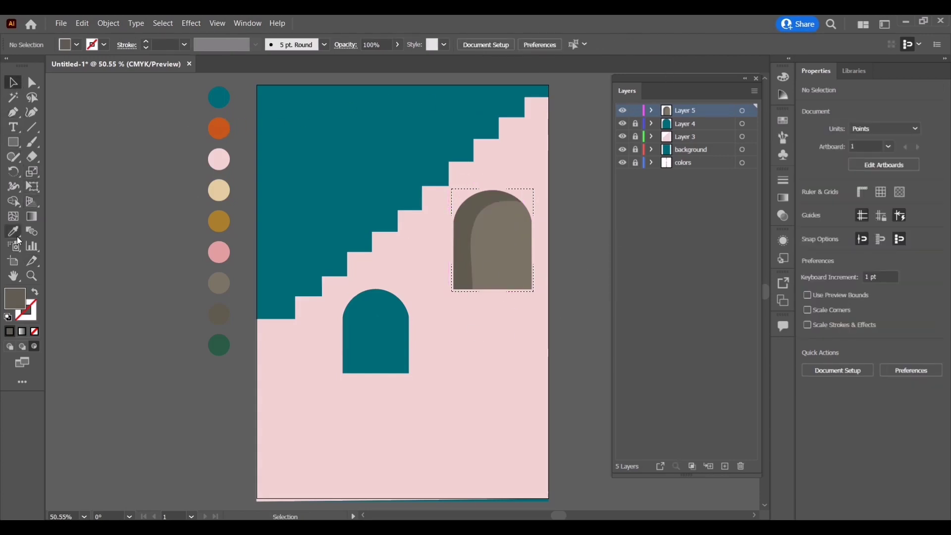
click(219, 253)
click(13, 113)
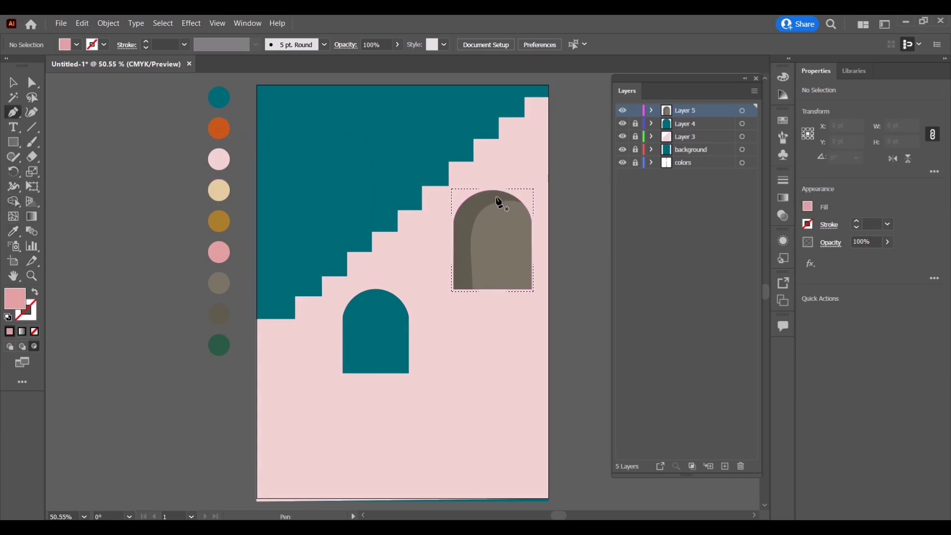
drag(498, 199, 474, 210)
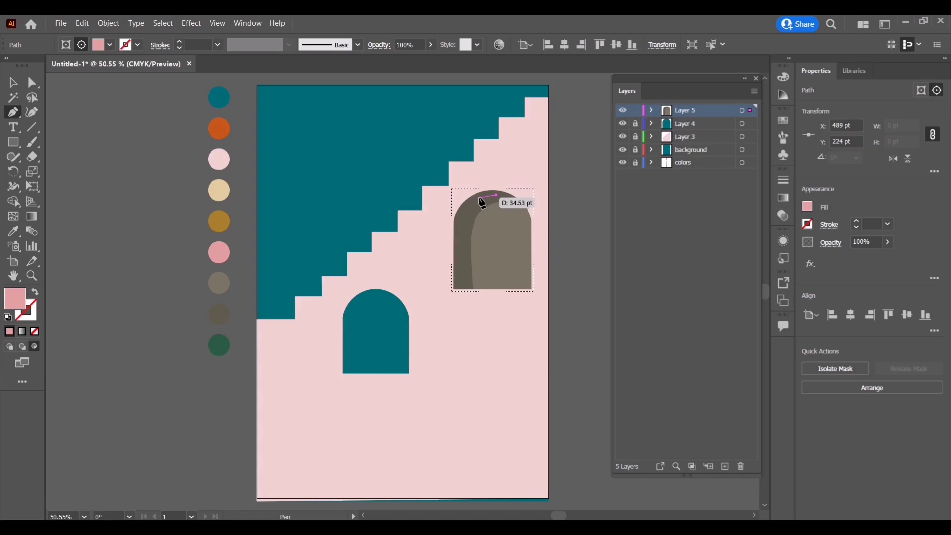
click(468, 208)
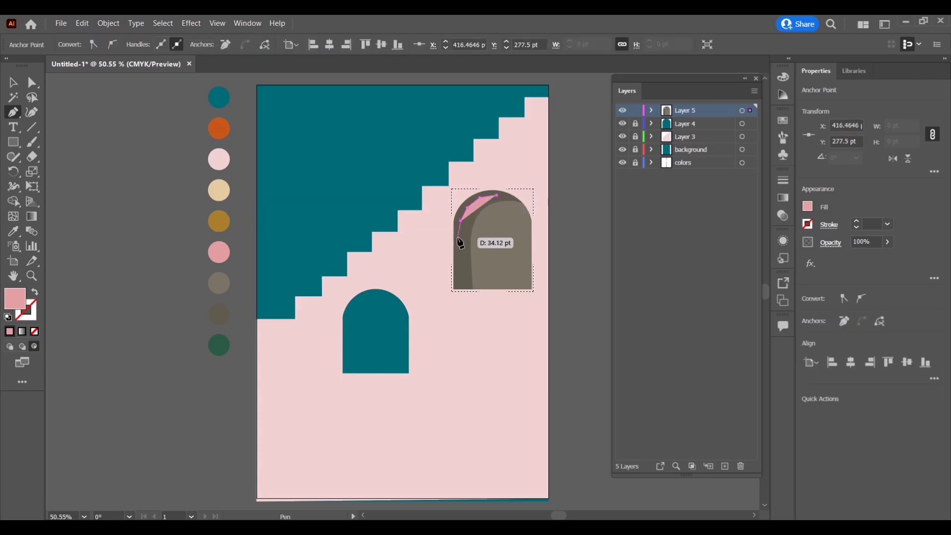
click(461, 244)
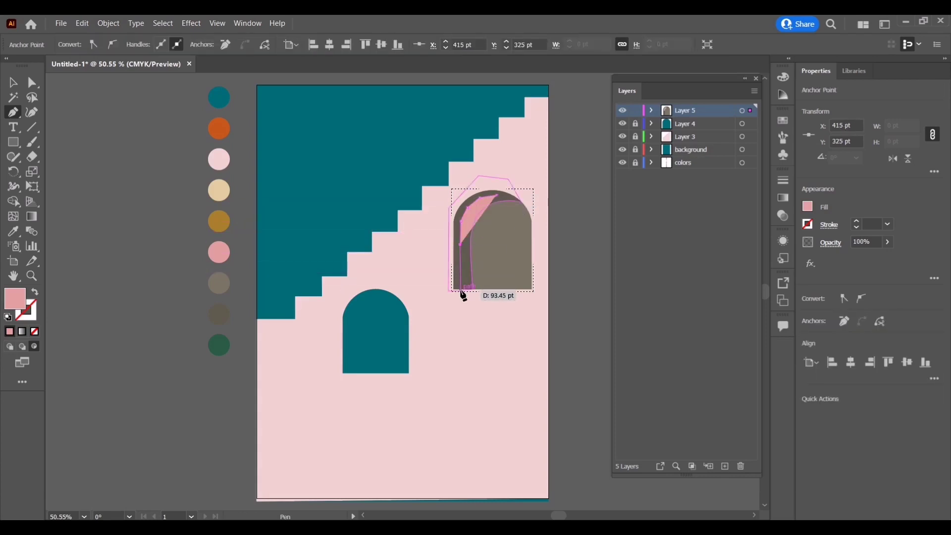
click(460, 296)
click(434, 292)
click(450, 203)
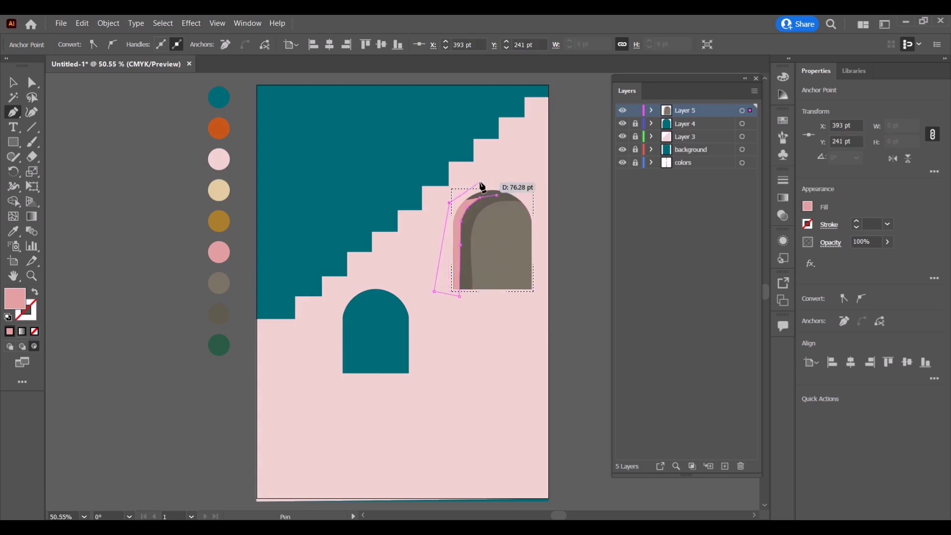
click(481, 182)
click(510, 182)
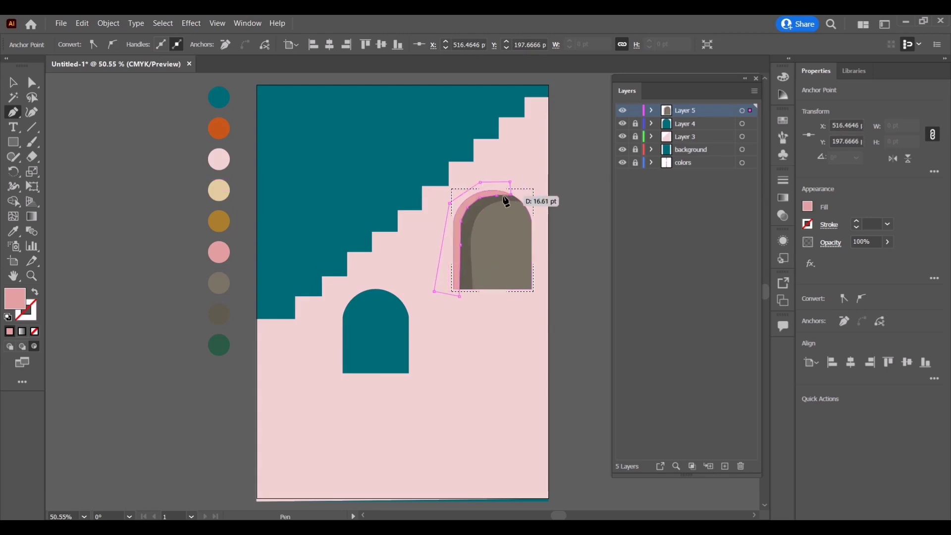
- Smooth the pink rim's end point and left-side curve
drag(511, 202, 513, 198)
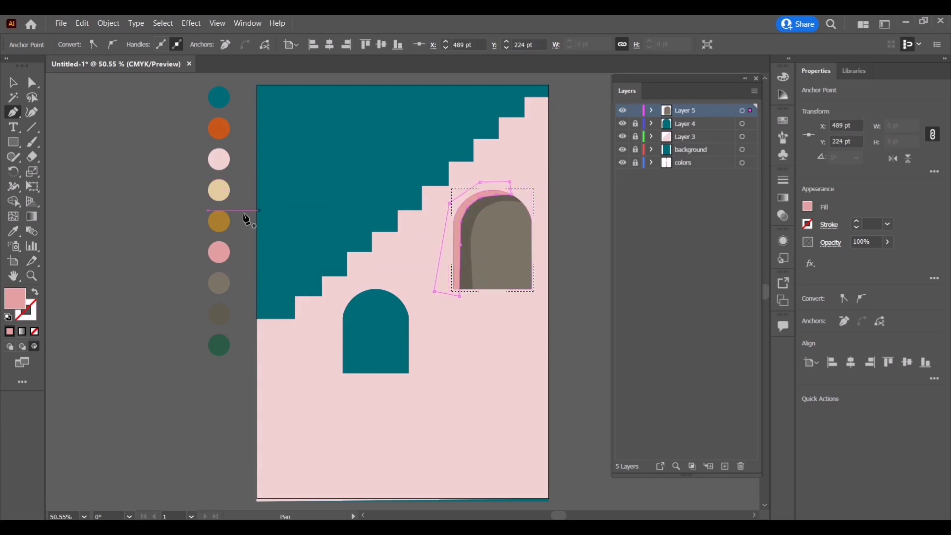
click(31, 112)
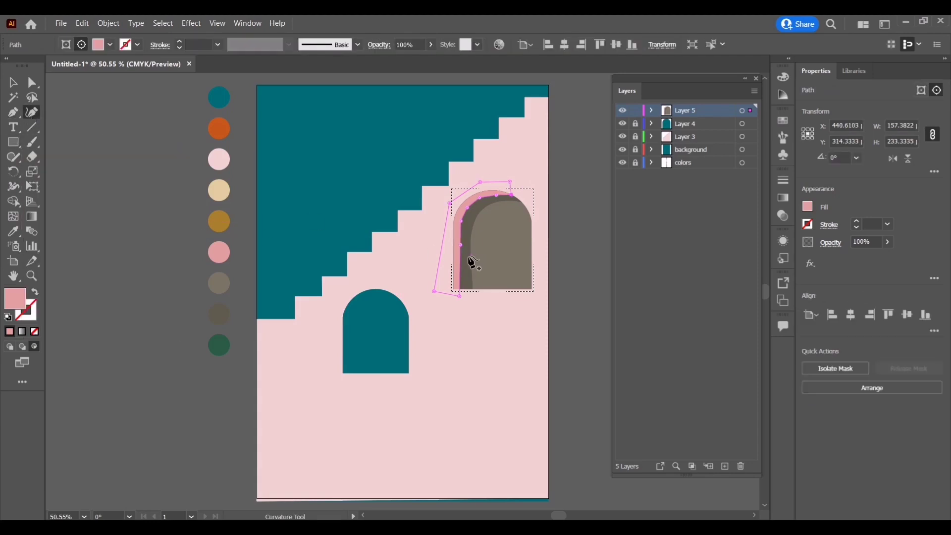
click(461, 221)
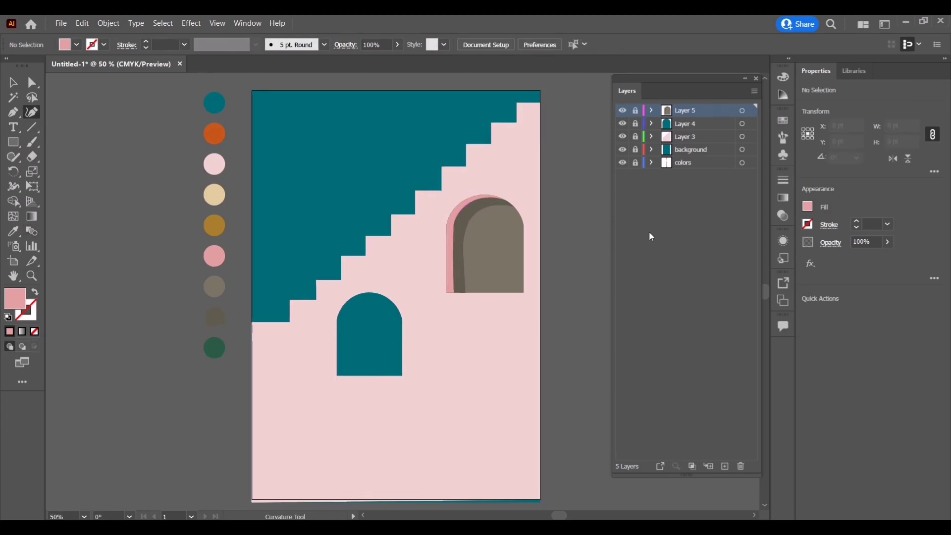
- On a new layer, draw an orange sun circle in the upper-left sky, lock it, and add another layer
click(712, 468)
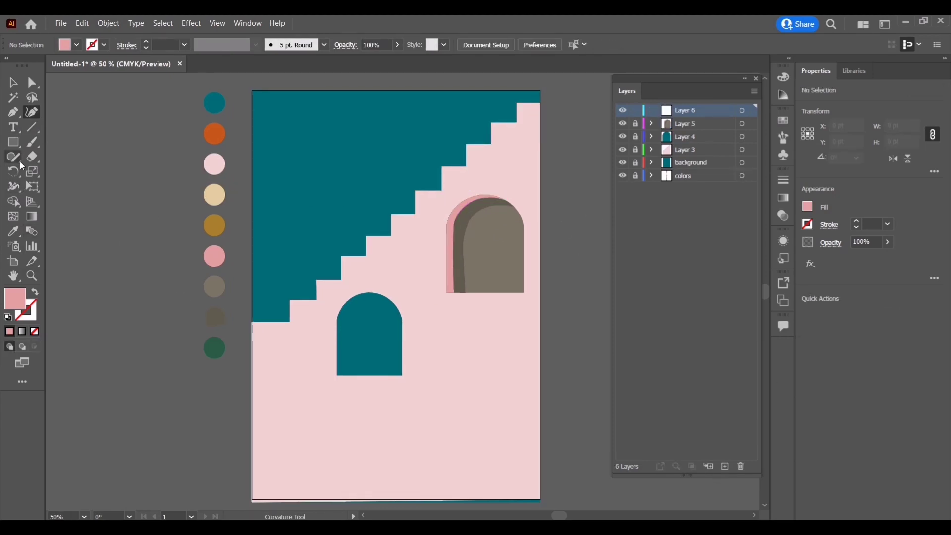
click(17, 231)
click(218, 132)
click(13, 142)
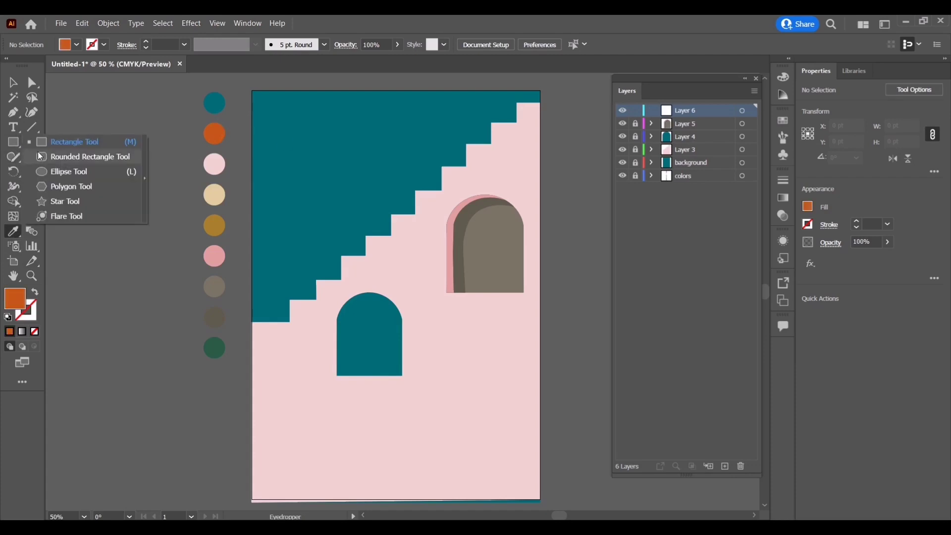
click(74, 172)
mouse_move(300, 112)
mouse_down()
mouse_move(367, 180)
mouse_move(334, 153)
mouse_up()
key(v)
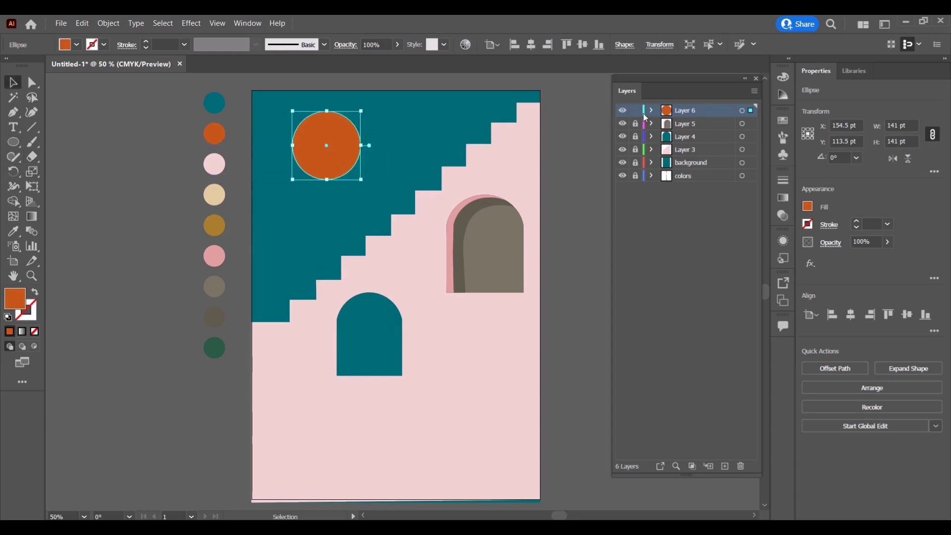
click(636, 111)
click(718, 467)
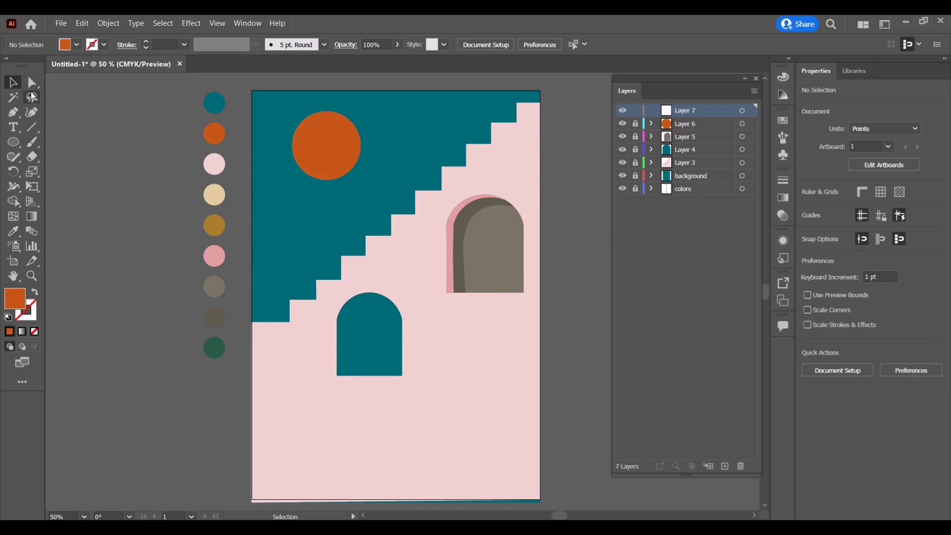
- Start an ochre staircase path at the wall's left edge with its first three steps
click(14, 113)
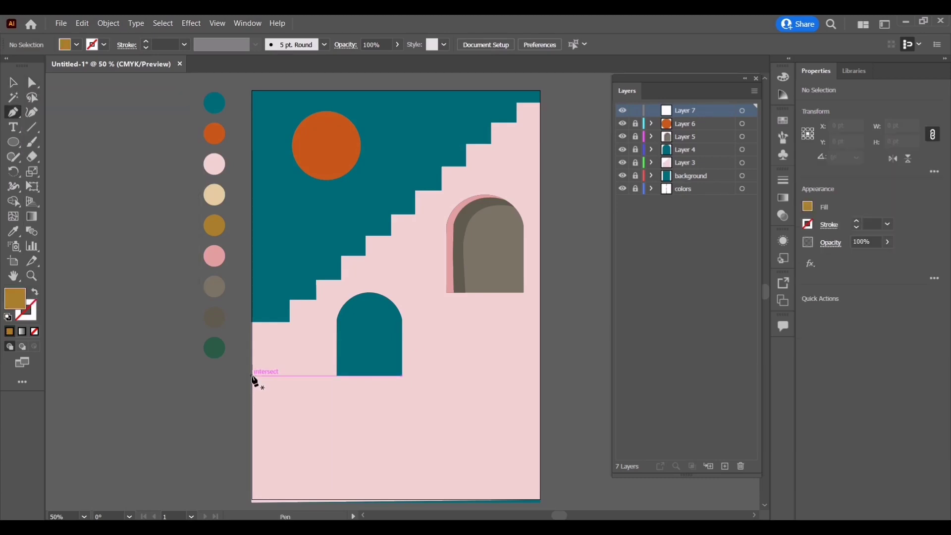
click(253, 376)
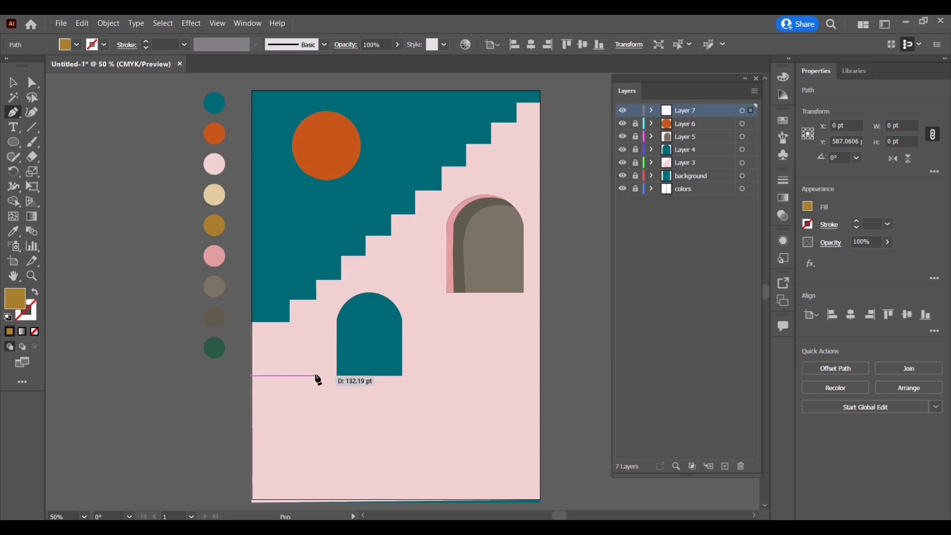
click(316, 377)
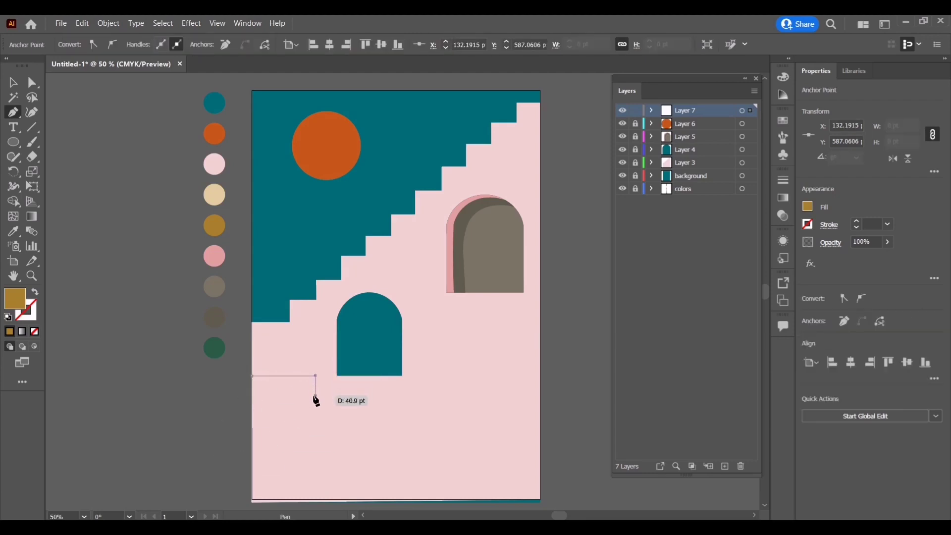
click(316, 395)
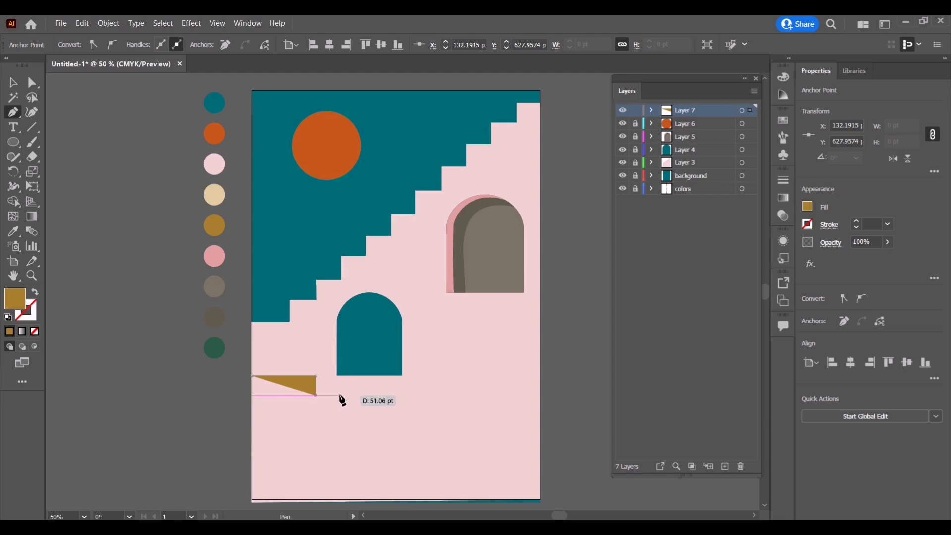
click(340, 396)
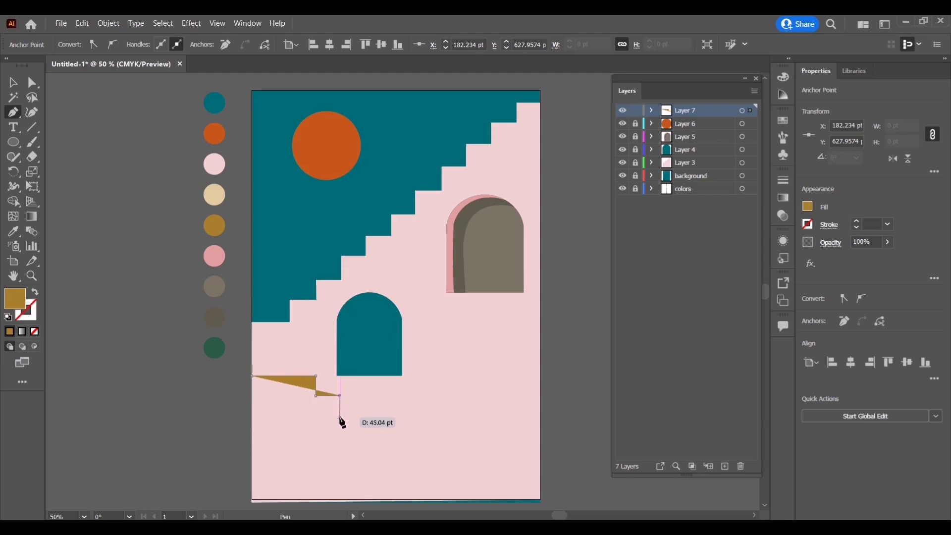
click(340, 416)
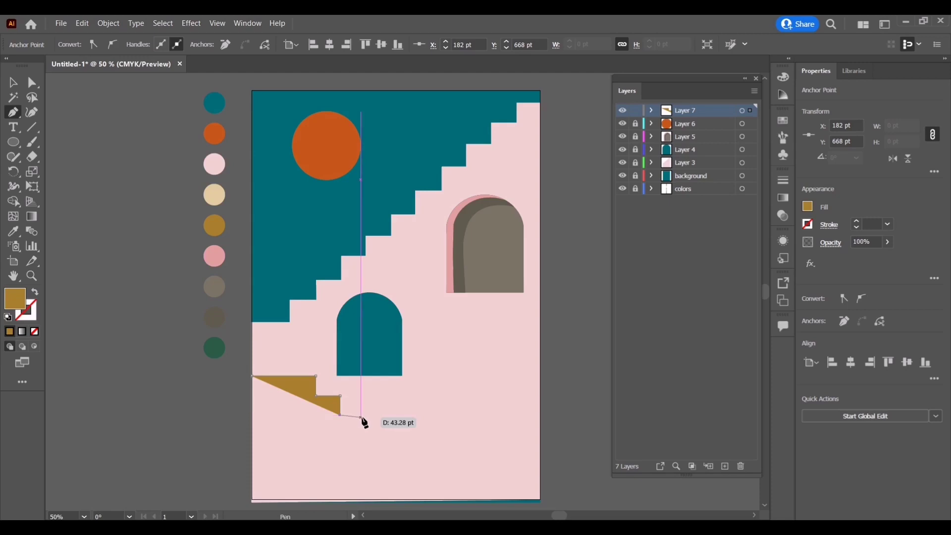
click(365, 415)
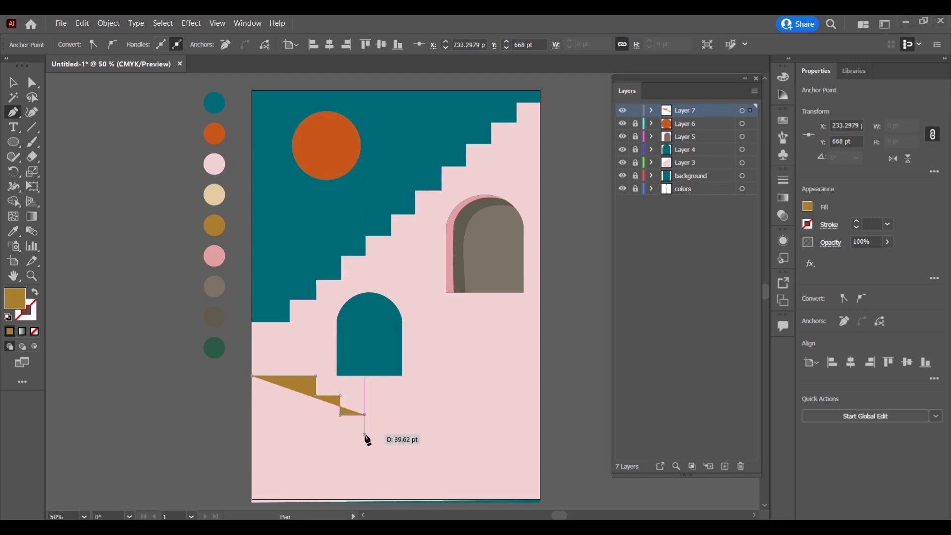
click(365, 436)
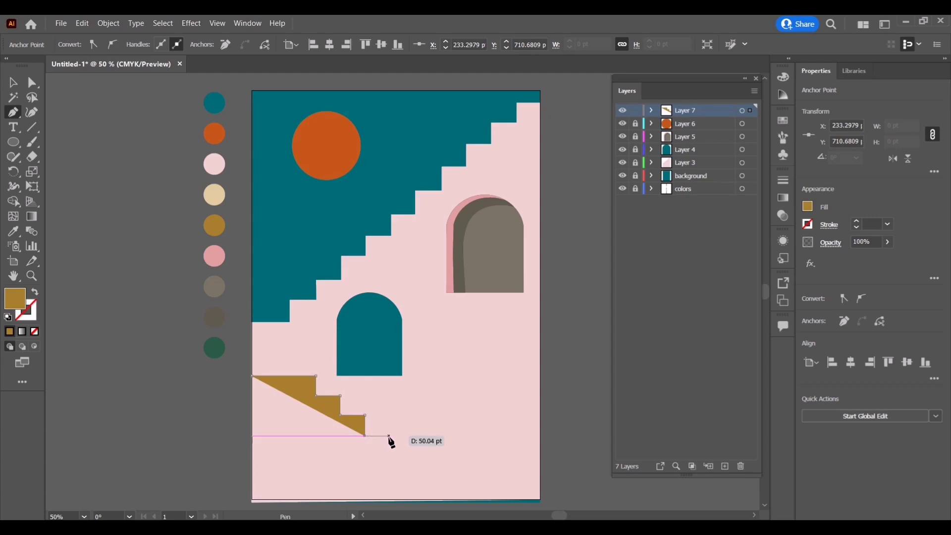
- Add the remaining steps, close the staircase along the bottom edge, and add a new layer
click(389, 435)
click(389, 456)
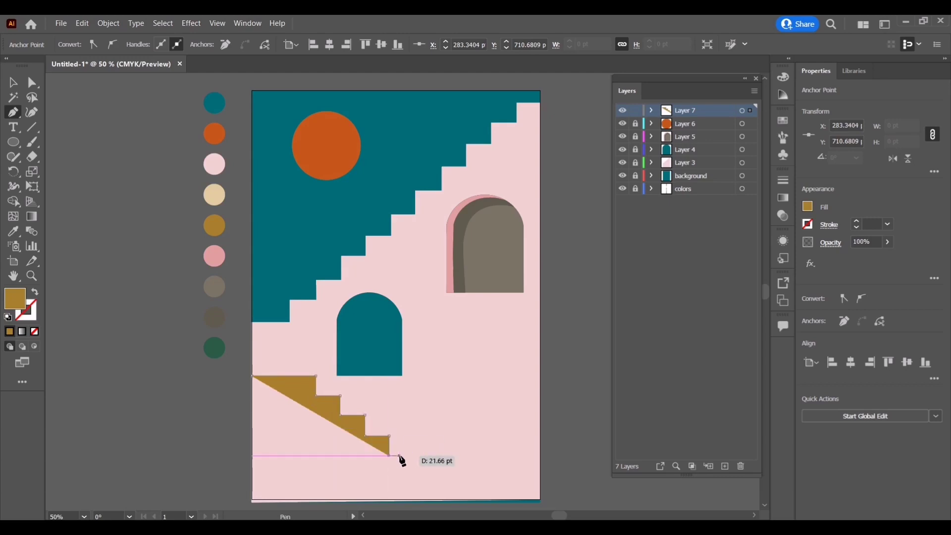
click(414, 456)
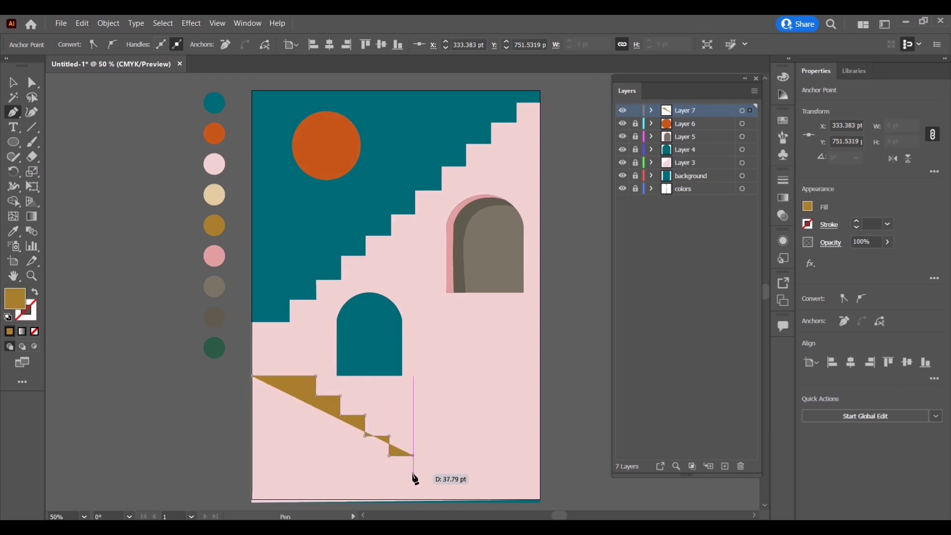
click(414, 477)
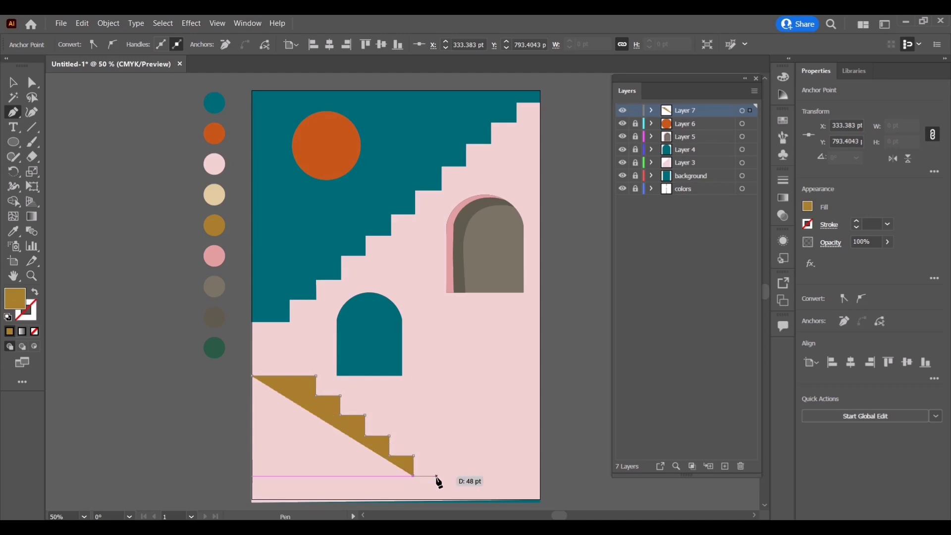
click(438, 476)
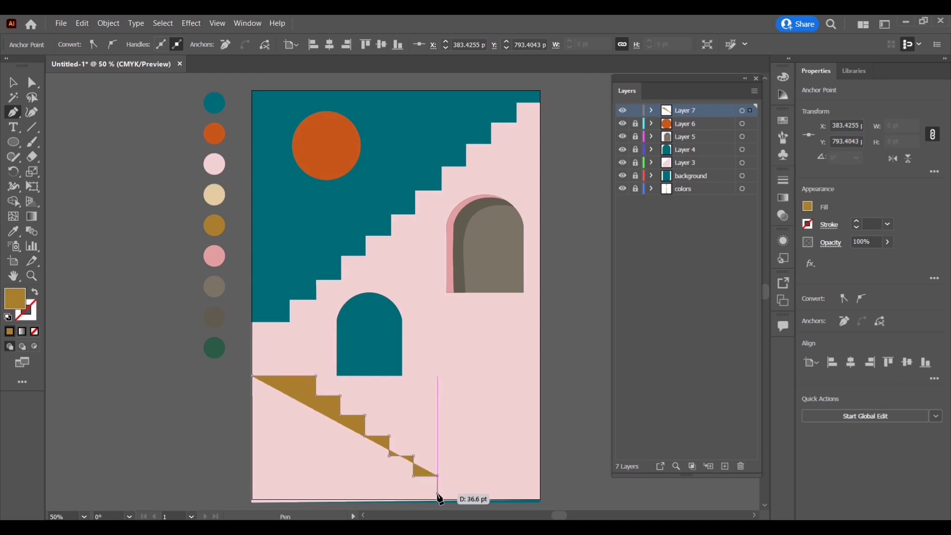
click(438, 501)
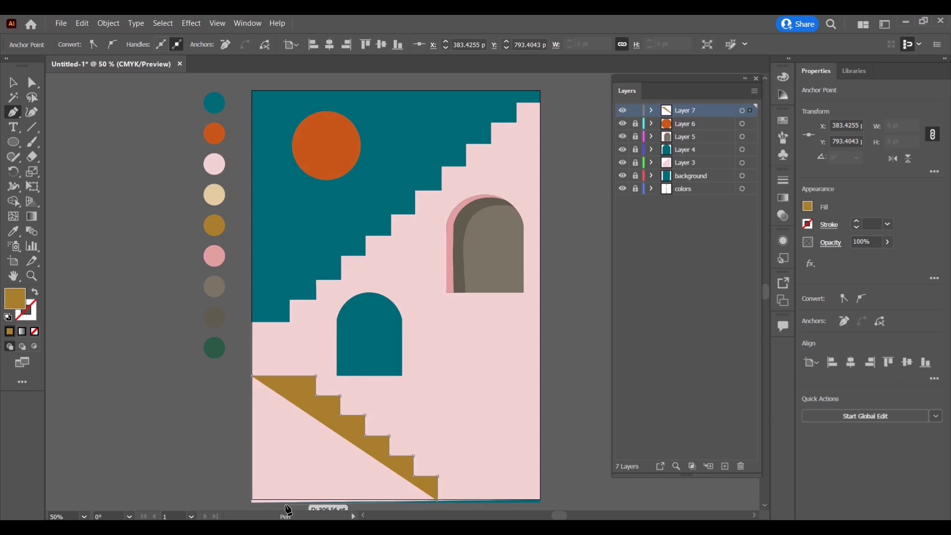
click(253, 500)
click(252, 377)
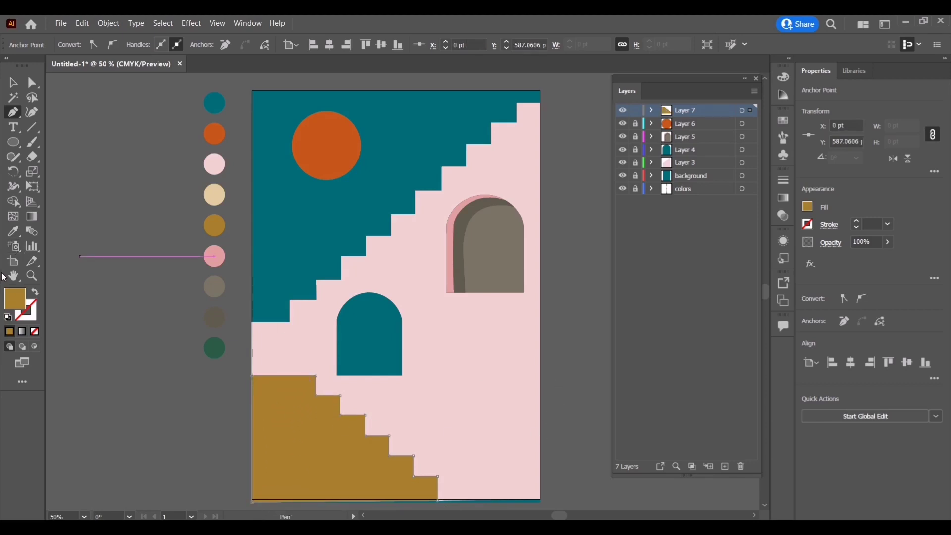
key(ctrl+l)
- Unlock the staircase layer and Alt-drag a copy of the ochre staircase up and right
click(637, 124)
key(v)
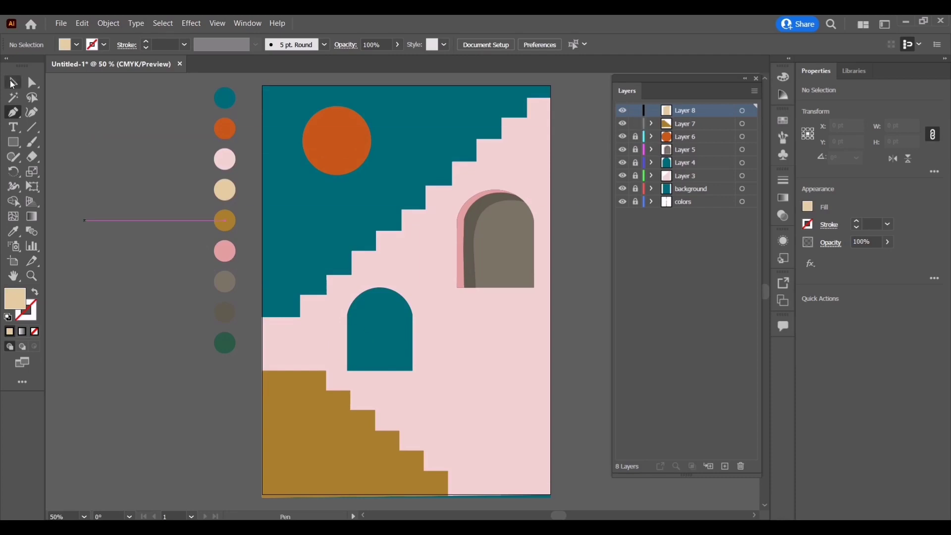
click(327, 406)
drag(335, 436, 321, 435)
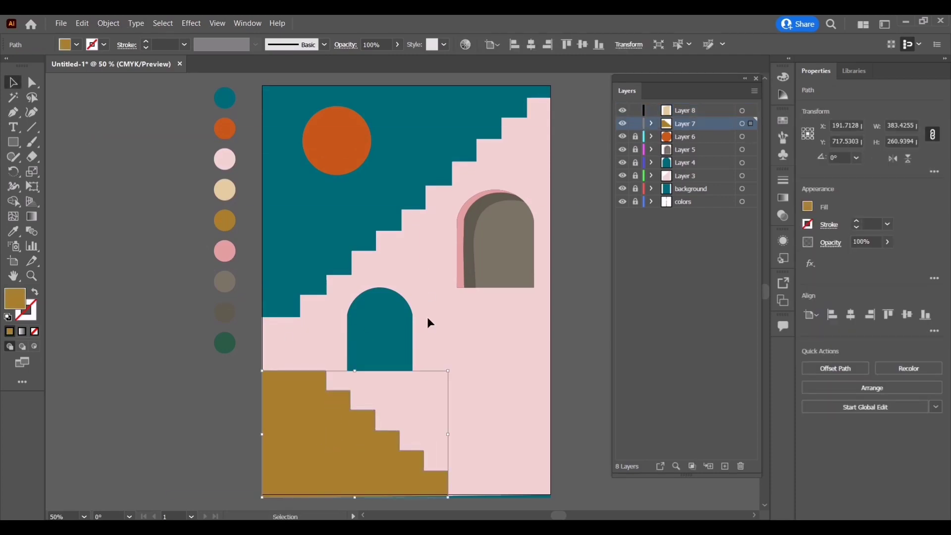
mouse_move(330, 436)
mouse_down()
mouse_move(442, 418)
mouse_move(312, 411)
mouse_up()
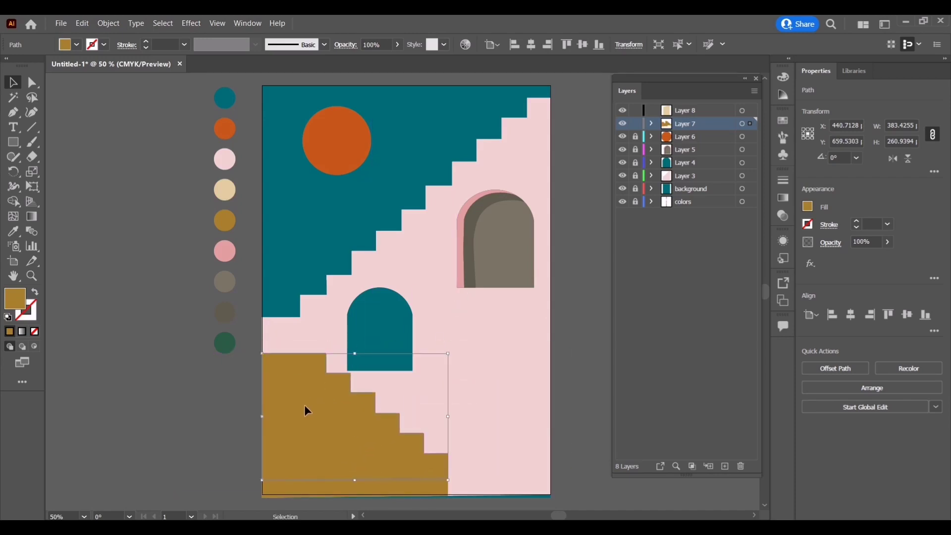
- Recolour the staircase copy with the beige swatch using the Eyedropper
click(13, 231)
click(235, 191)
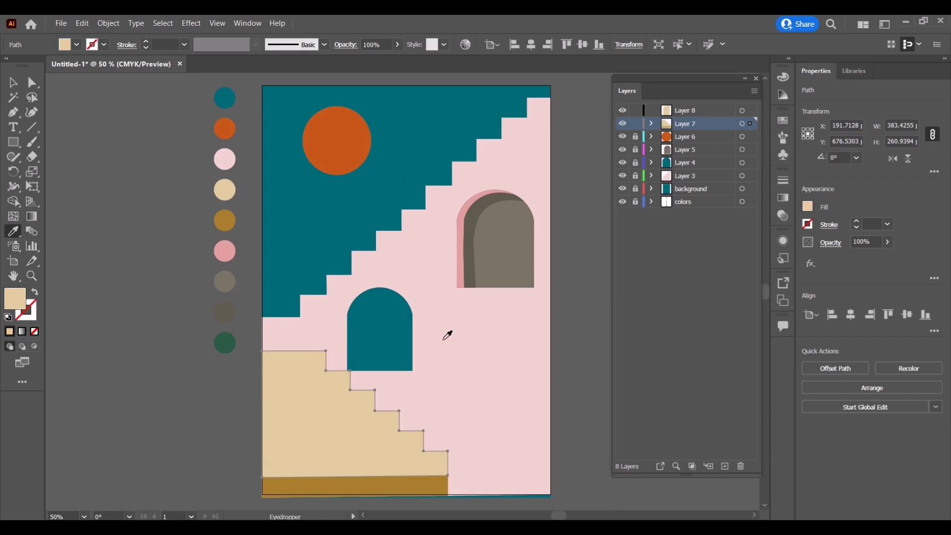
click(13, 82)
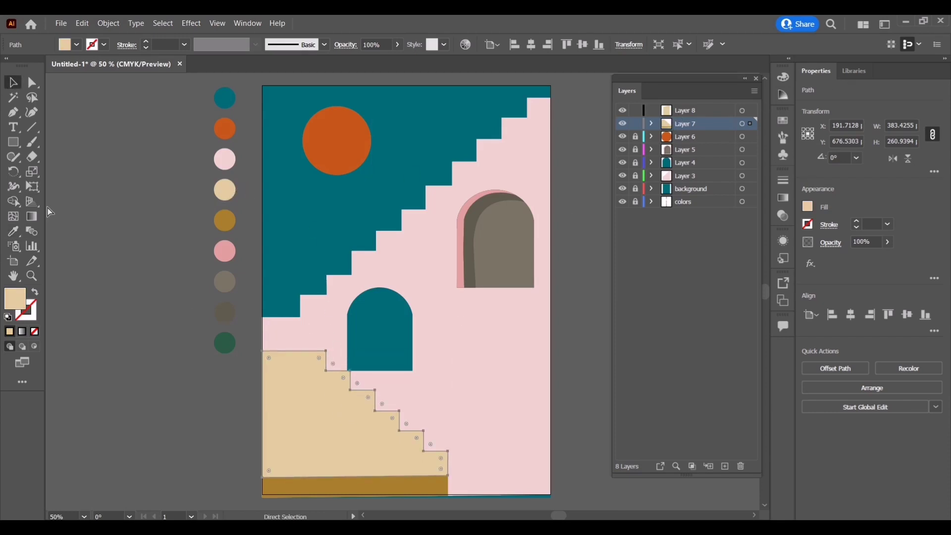
key(ctrl+z)
key(ctrl+z)
click(13, 231)
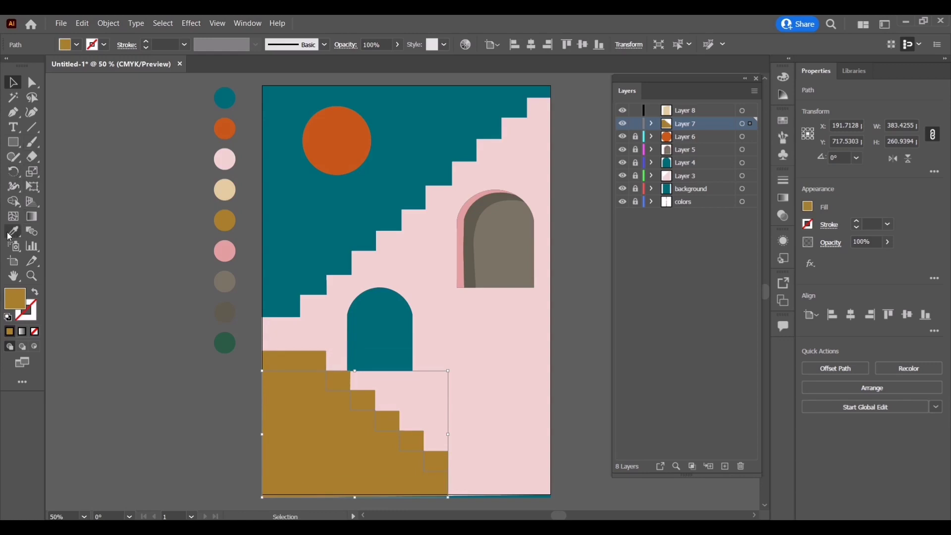
click(226, 190)
click(14, 84)
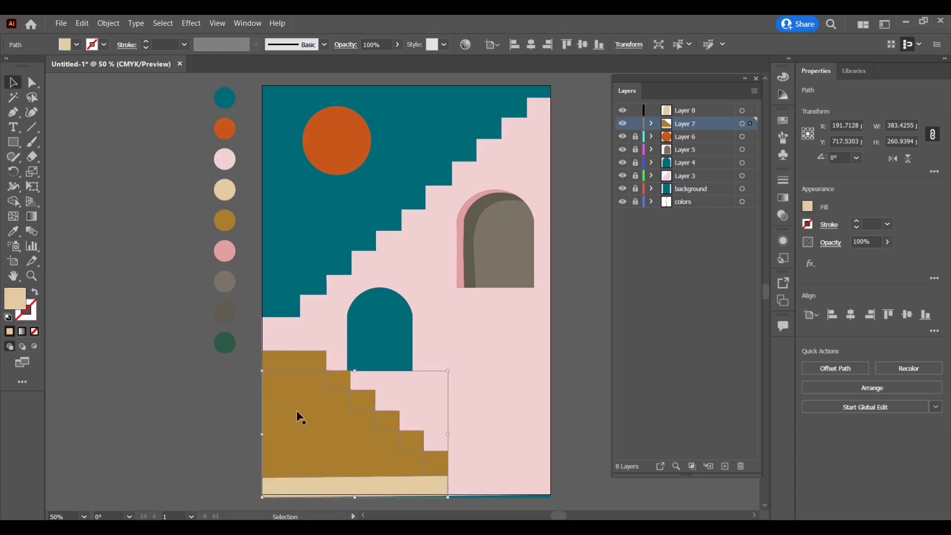
- Reposition the beige copy and ochre staircase so light step edges show
drag(307, 412, 292, 434)
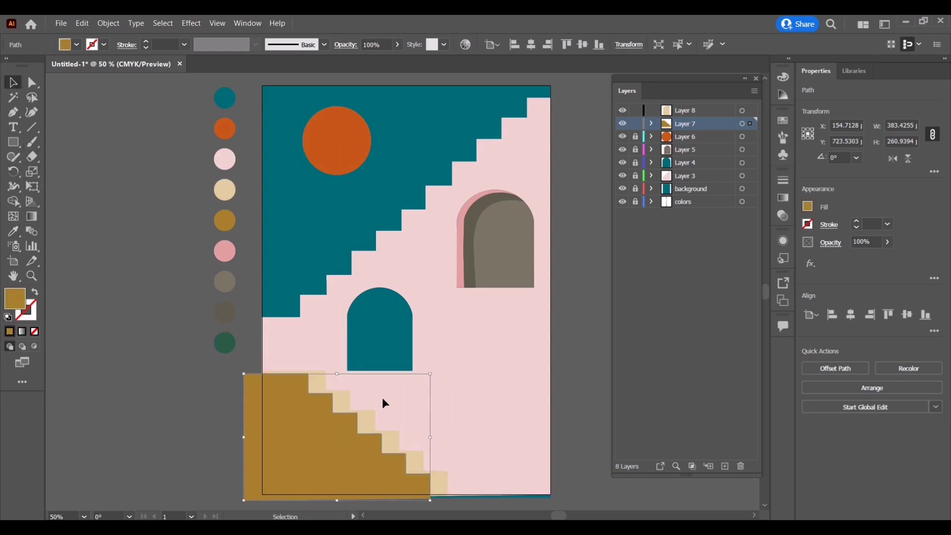
drag(341, 404, 349, 373)
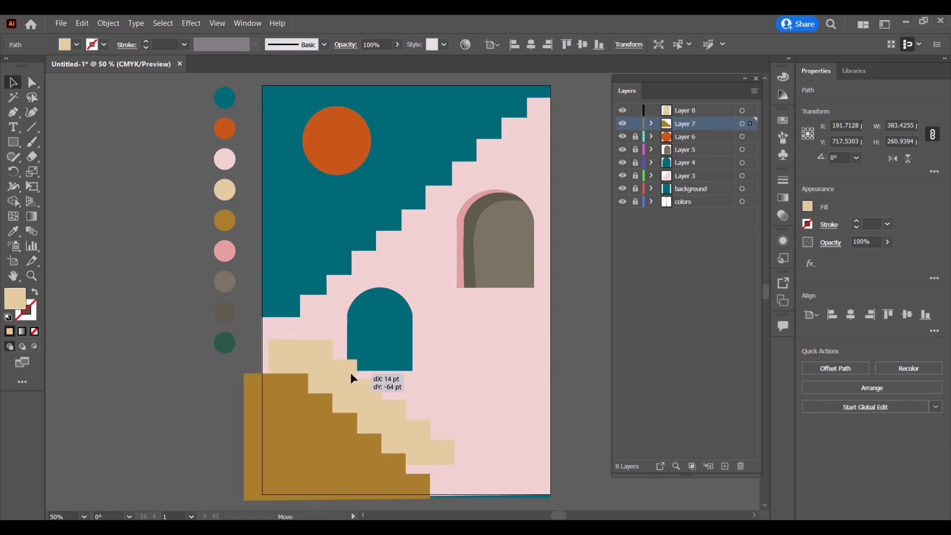
mouse_move(250, 444)
mouse_down()
mouse_move(275, 419)
mouse_move(271, 429)
mouse_up()
- Enlarge the beige staircase and stretch it to the artboard's left edge
click(502, 440)
click(393, 414)
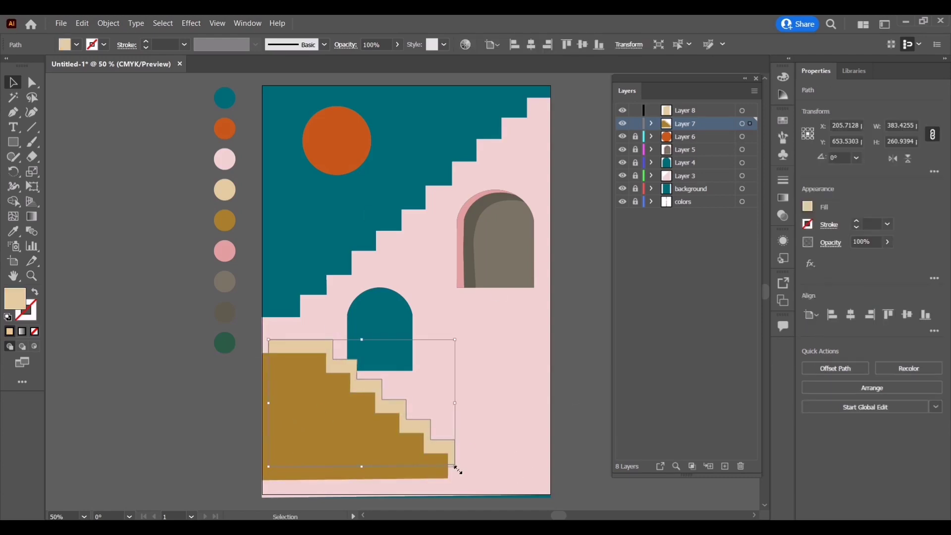
drag(456, 466, 468, 496)
drag(269, 418, 261, 421)
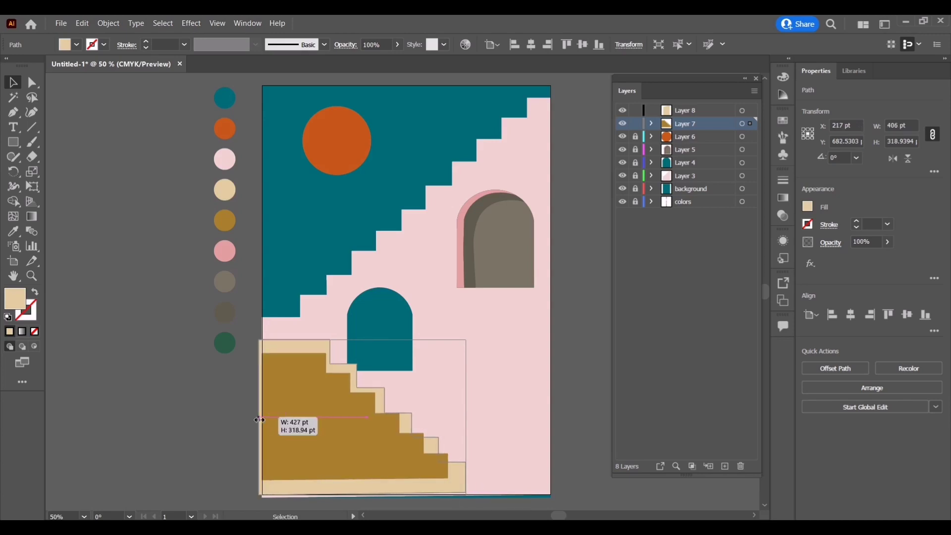
- Stretch the ochre staircase down to the bottom edge and widen it to the right
click(328, 430)
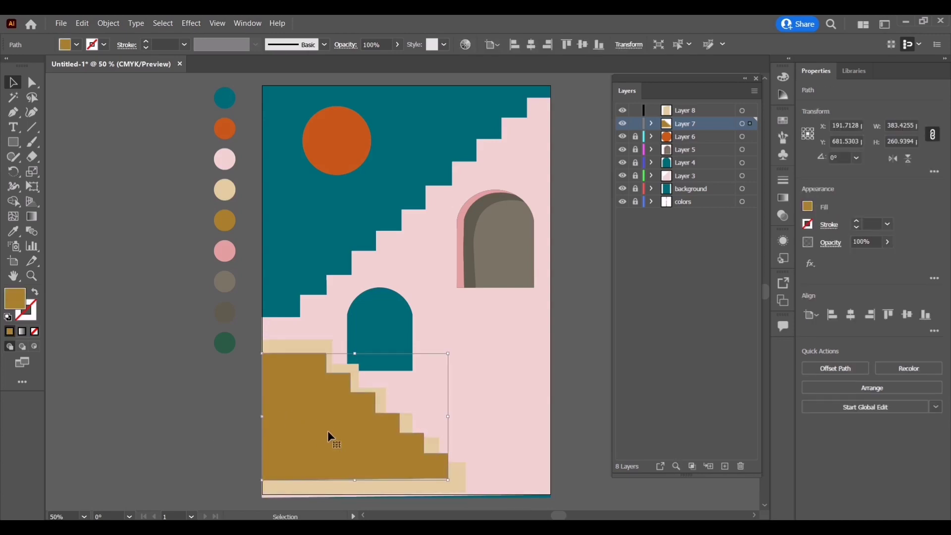
mouse_move(378, 479)
mouse_down()
mouse_move(356, 483)
mouse_move(357, 497)
mouse_up()
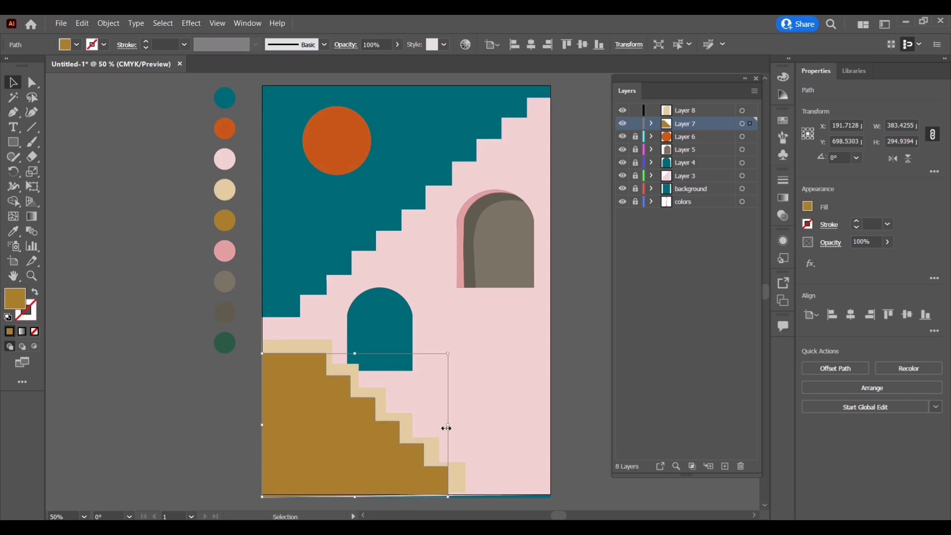
drag(445, 429, 453, 427)
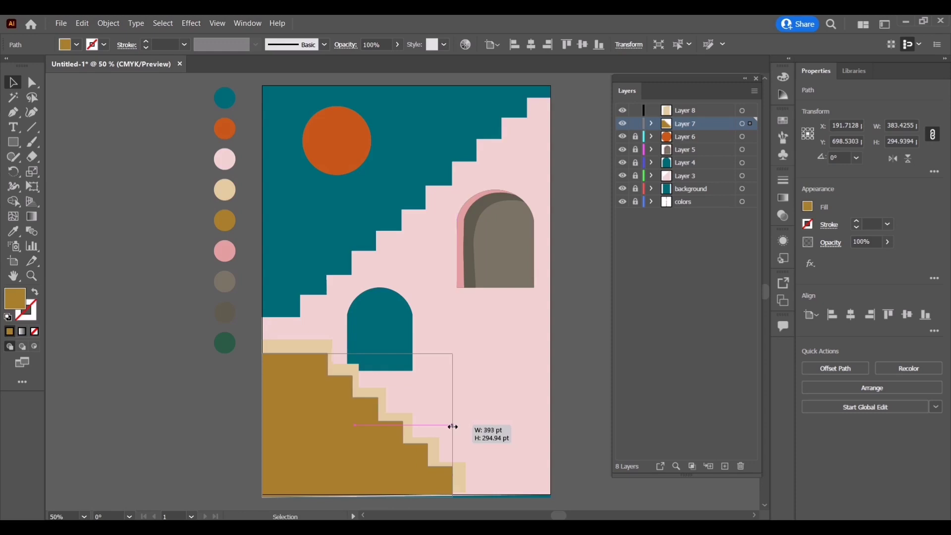
click(585, 347)
- Raise and widen the beige staircase so an even light border runs along the steps
click(360, 355)
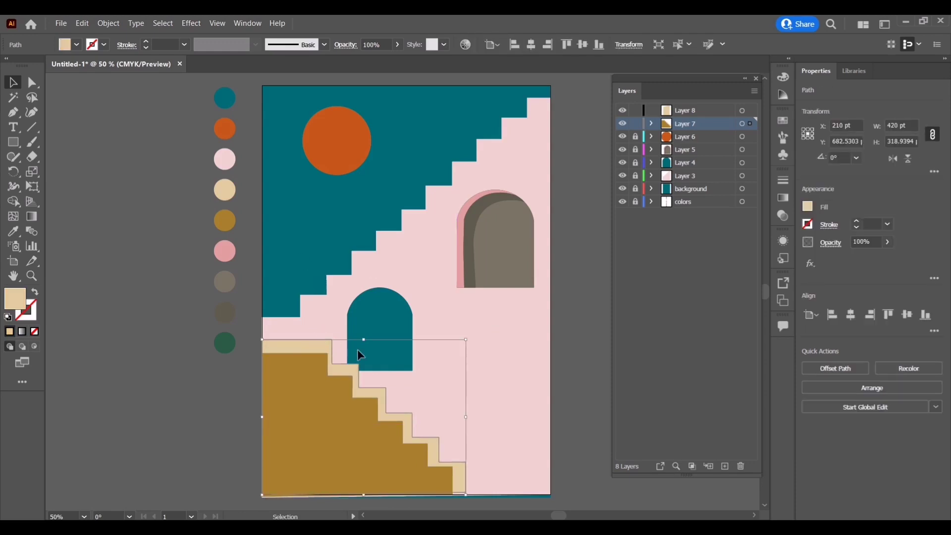
drag(366, 339, 369, 341)
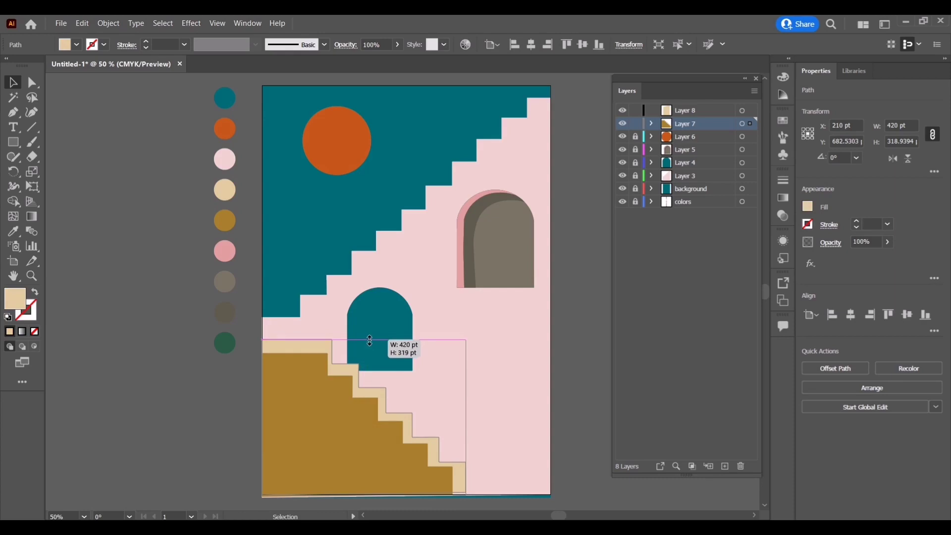
drag(369, 341, 369, 336)
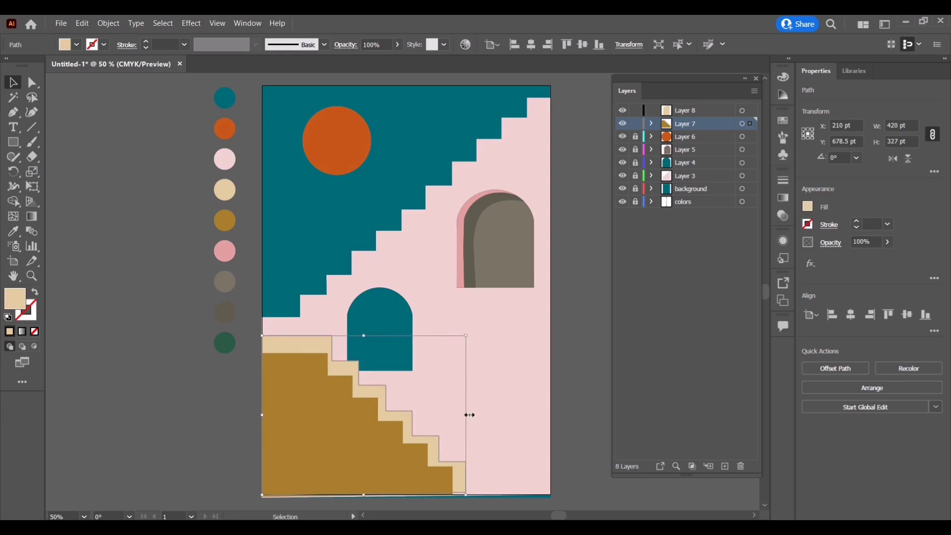
mouse_move(467, 415)
mouse_down()
mouse_move(483, 419)
mouse_move(473, 417)
mouse_up()
click(595, 171)
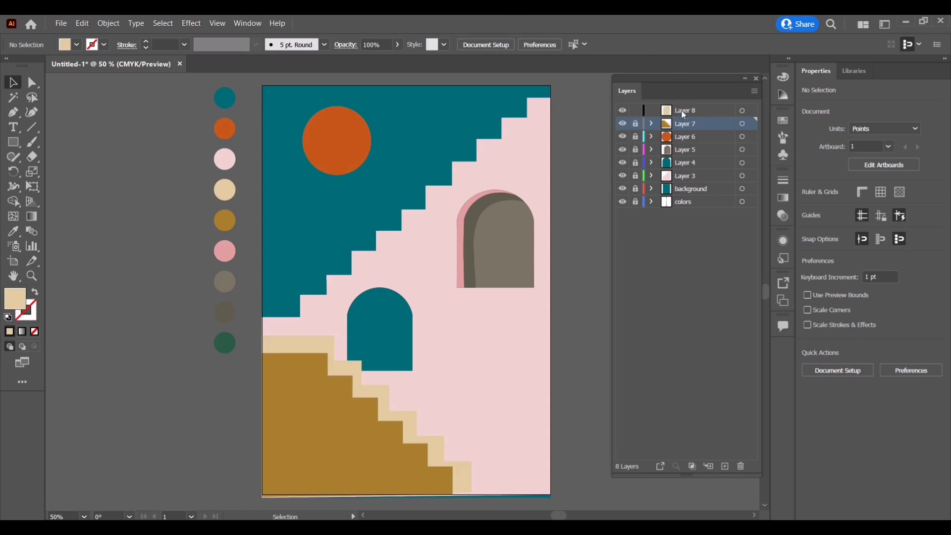
- Add a new layer at the top of the stack and delete the empty Layer 8
click(725, 466)
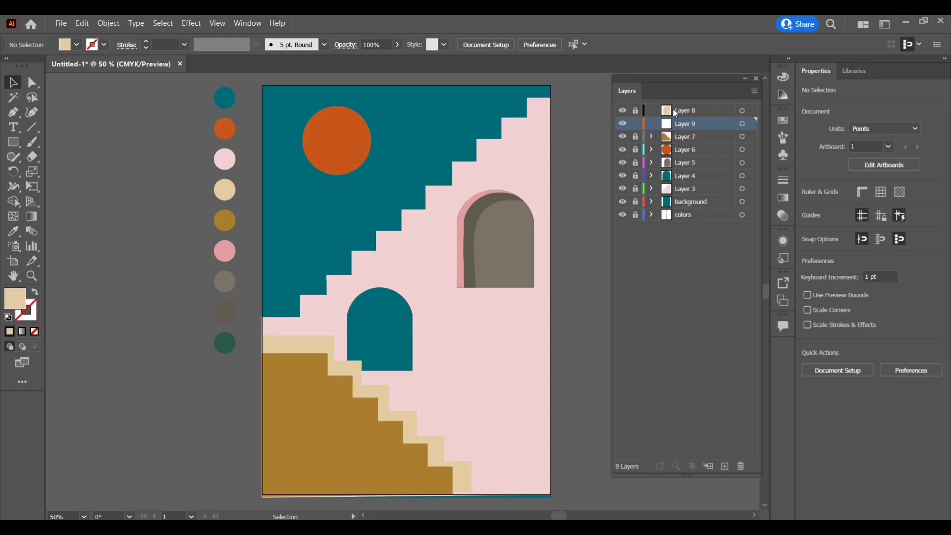
drag(674, 123, 678, 110)
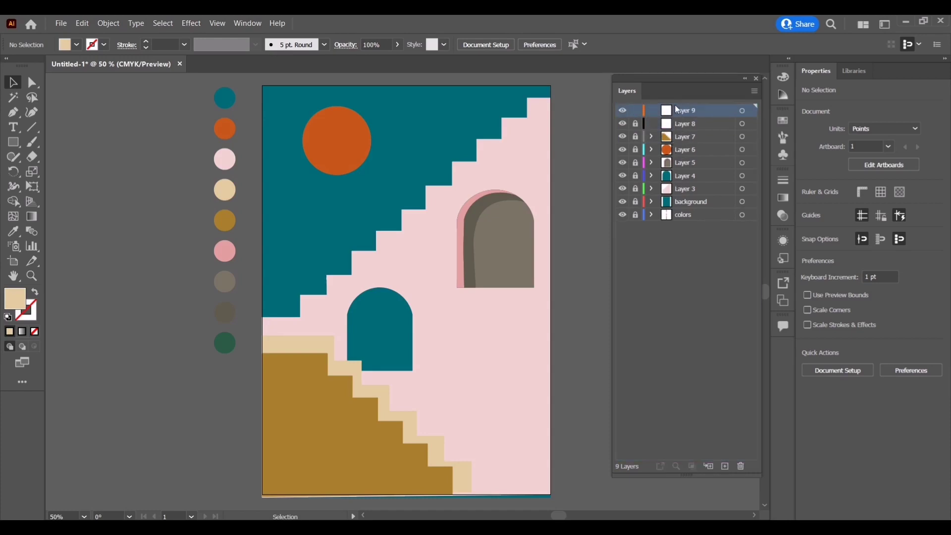
click(623, 125)
click(624, 125)
click(675, 127)
click(745, 466)
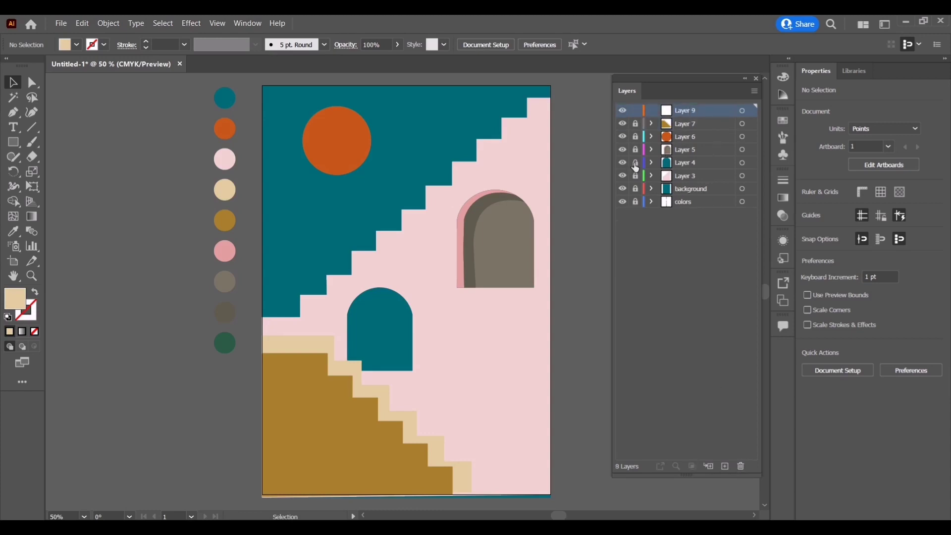
- Zoom in and eyedropper the pale pink wall swatch as the fill colour
scroll(296, 472, up, 2)
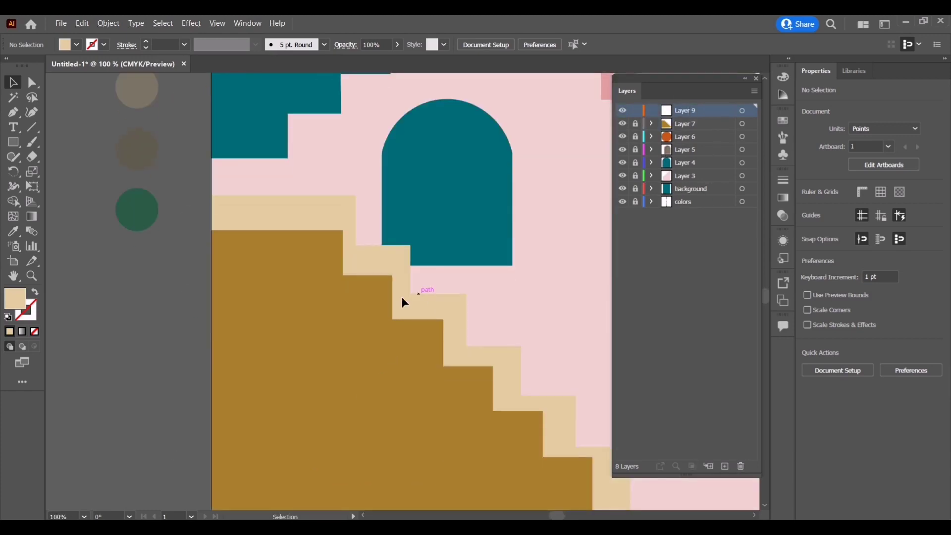
click(13, 233)
scroll(138, 227, up, 2)
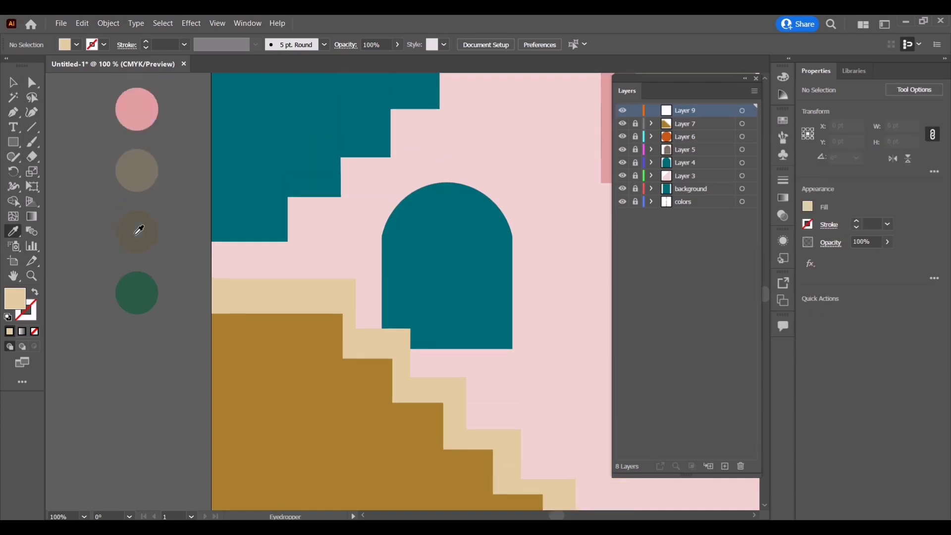
click(148, 114)
scroll(181, 162, up, 2)
scroll(181, 162, up, 2)
click(140, 138)
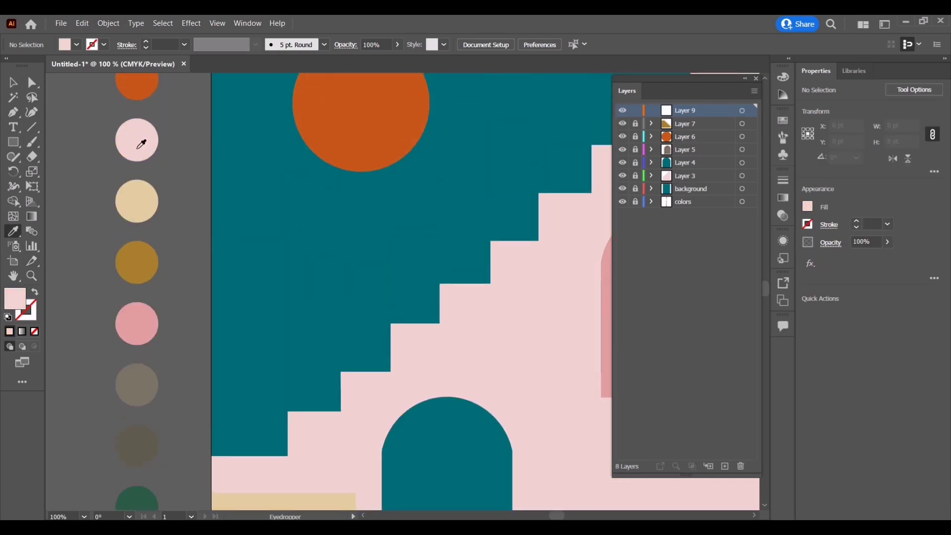
scroll(322, 183, down, 1)
scroll(500, 247, down, 2)
scroll(497, 250, down, 3)
scroll(495, 255, down, 2)
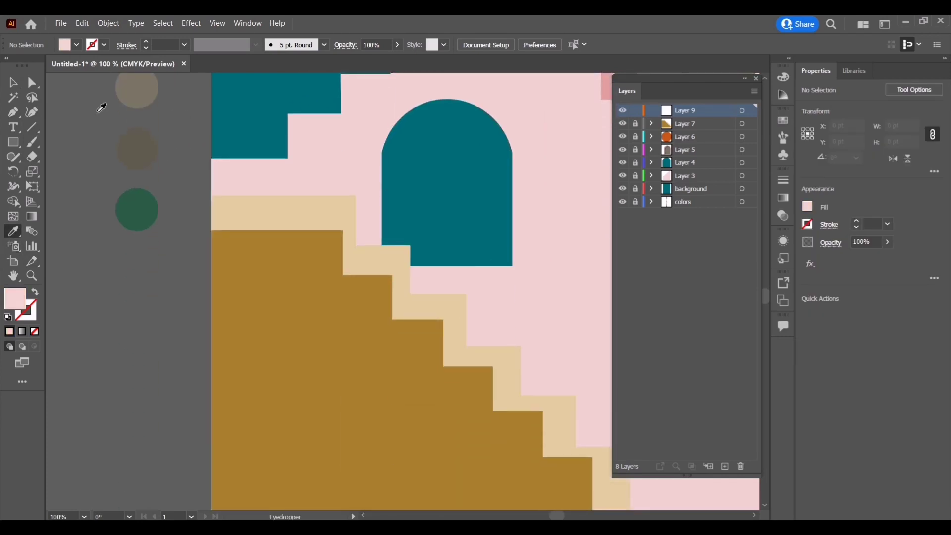
- Pen-draw pale pink slanted tops on the two highest stair steps
click(15, 114)
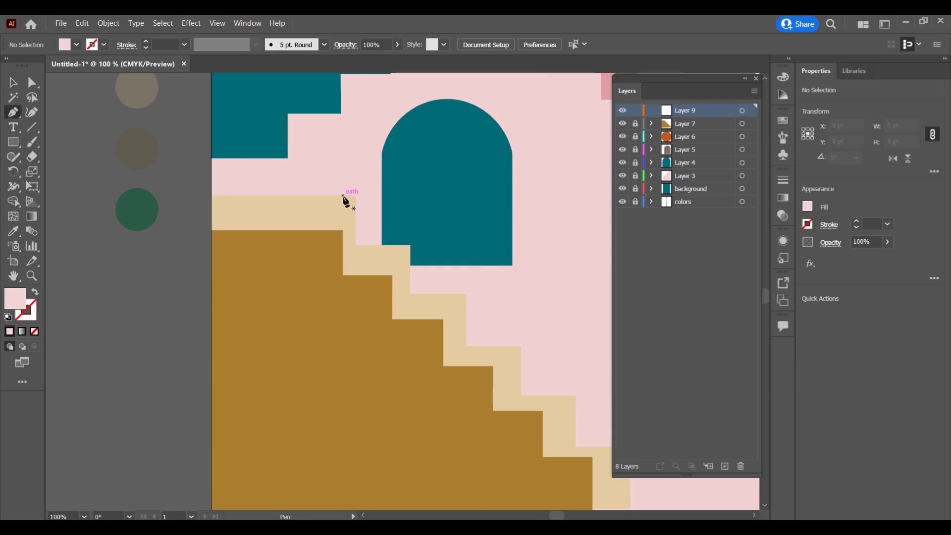
click(343, 230)
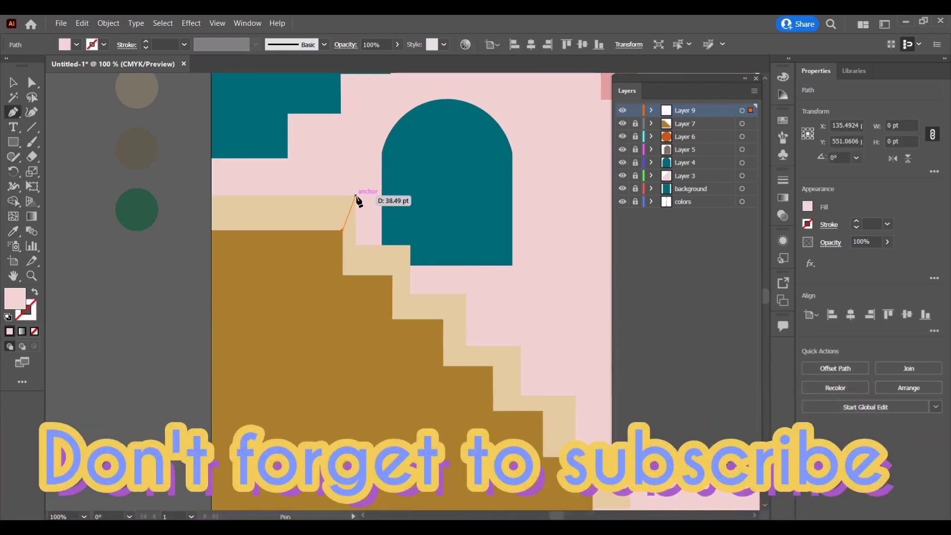
click(355, 195)
click(212, 193)
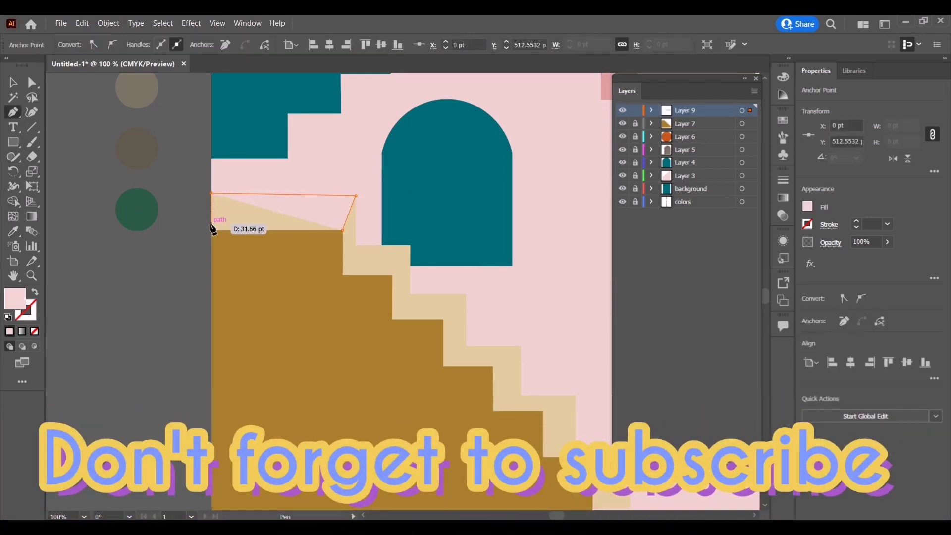
click(212, 230)
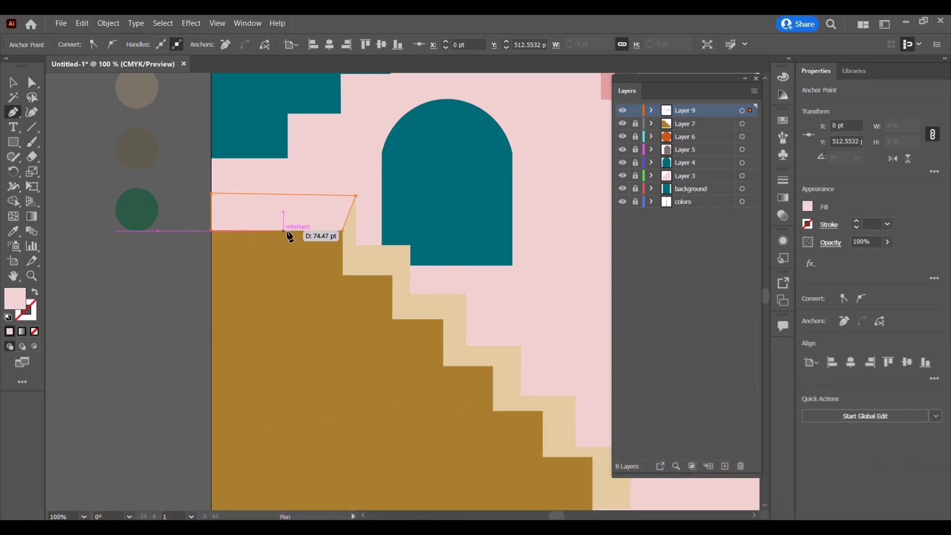
click(344, 231)
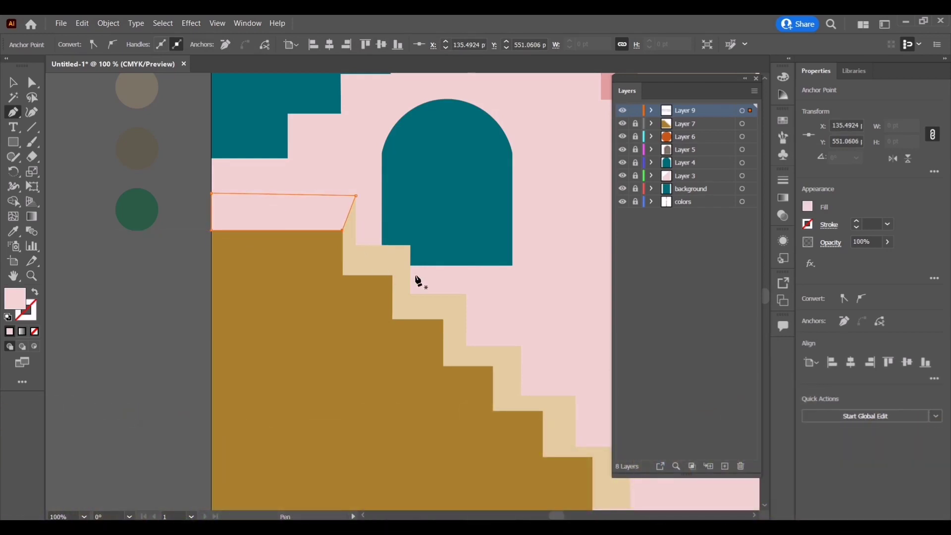
click(356, 246)
click(343, 274)
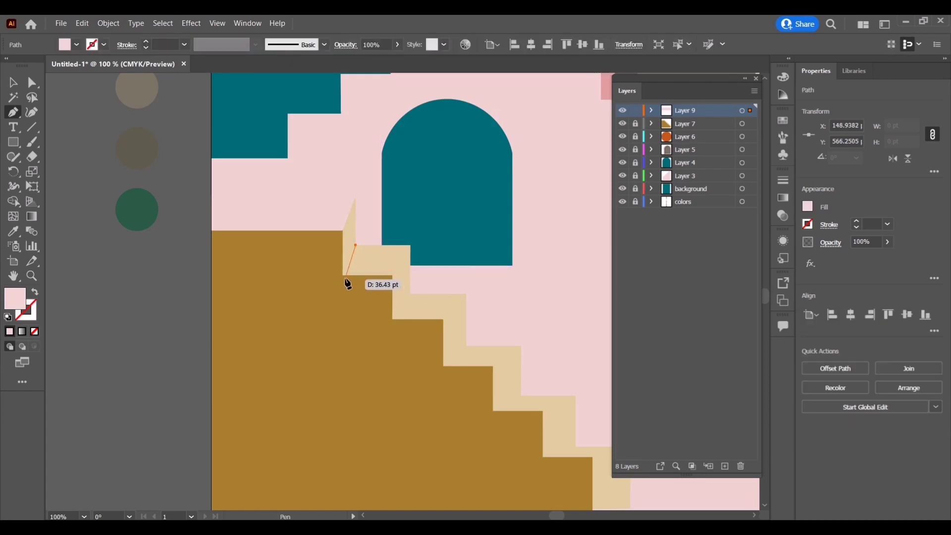
scroll(349, 280, up, 2)
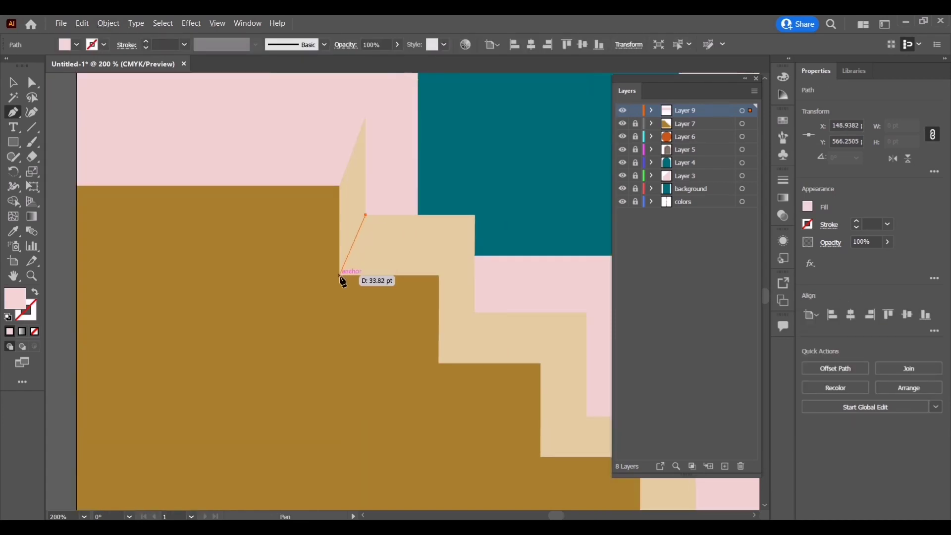
click(440, 275)
click(475, 214)
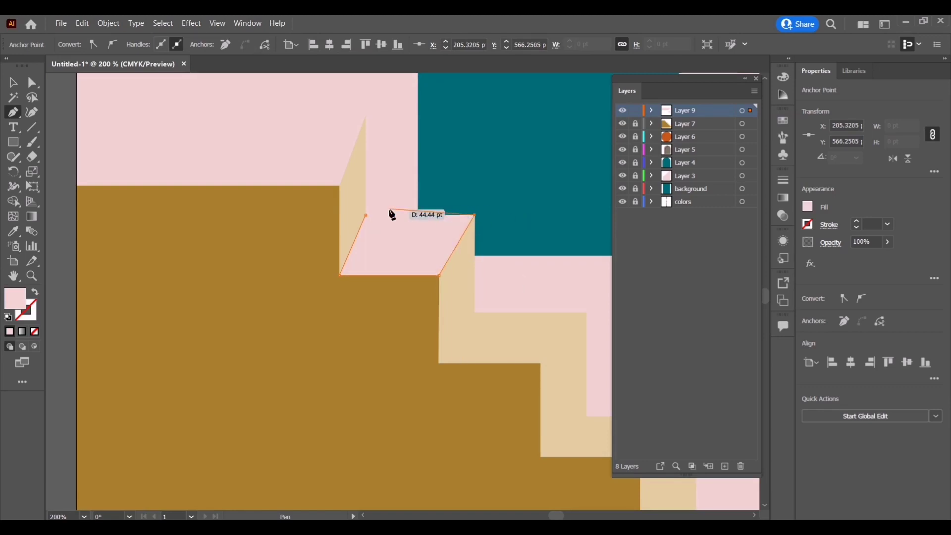
click(367, 217)
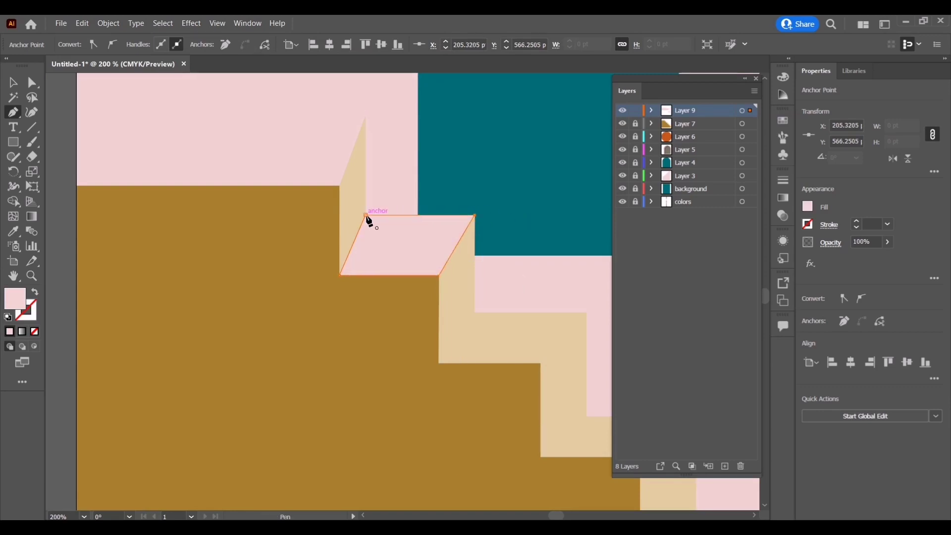
- Draw pink parallelogram treads on the next two steps down
click(439, 363)
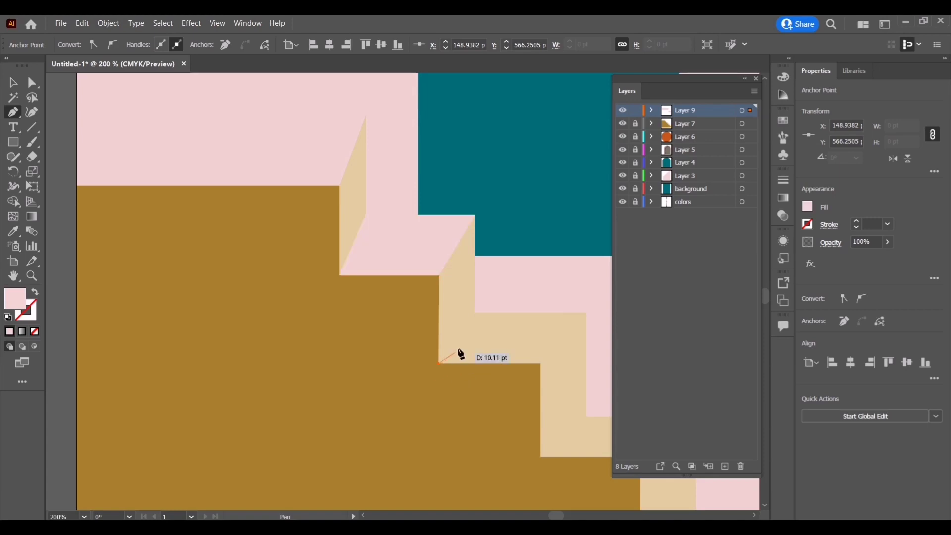
click(475, 314)
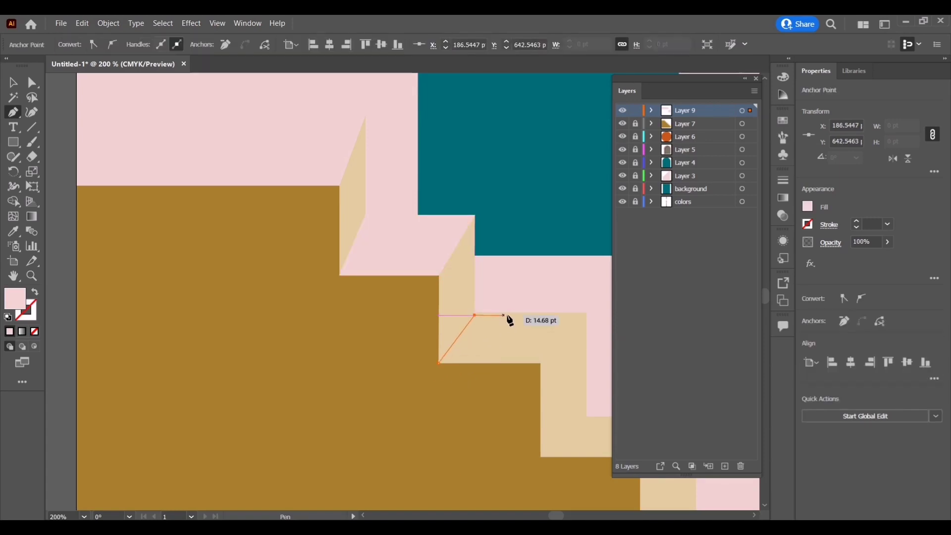
click(588, 316)
click(541, 366)
click(440, 363)
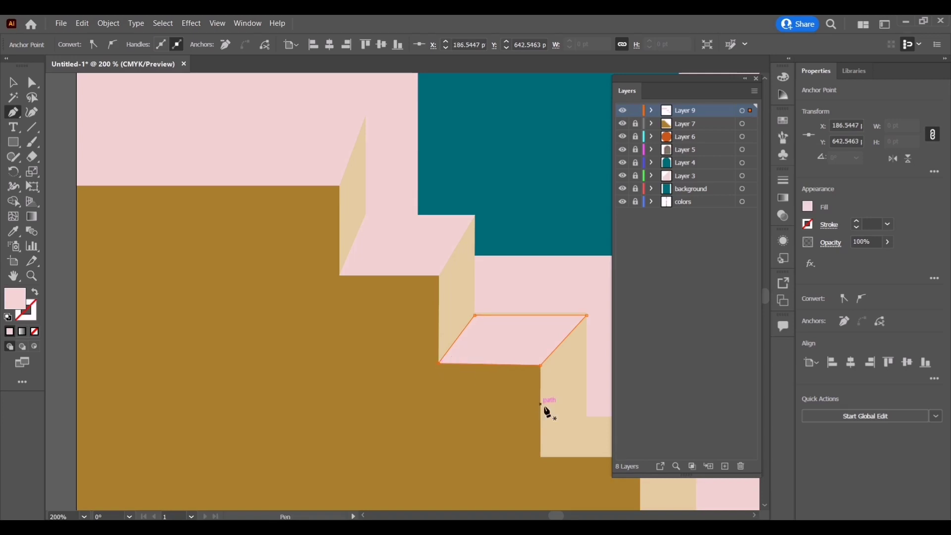
drag(521, 439, 248, 389)
click(313, 367)
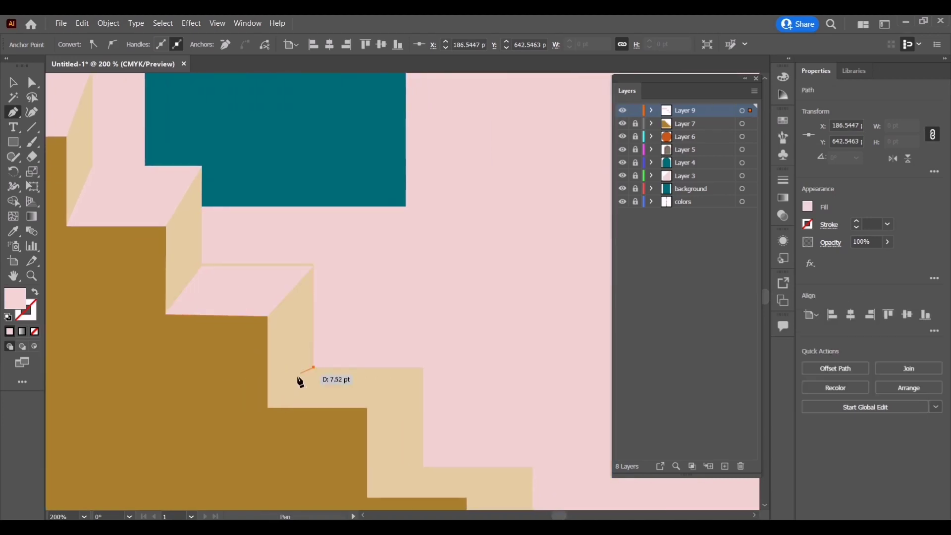
click(268, 408)
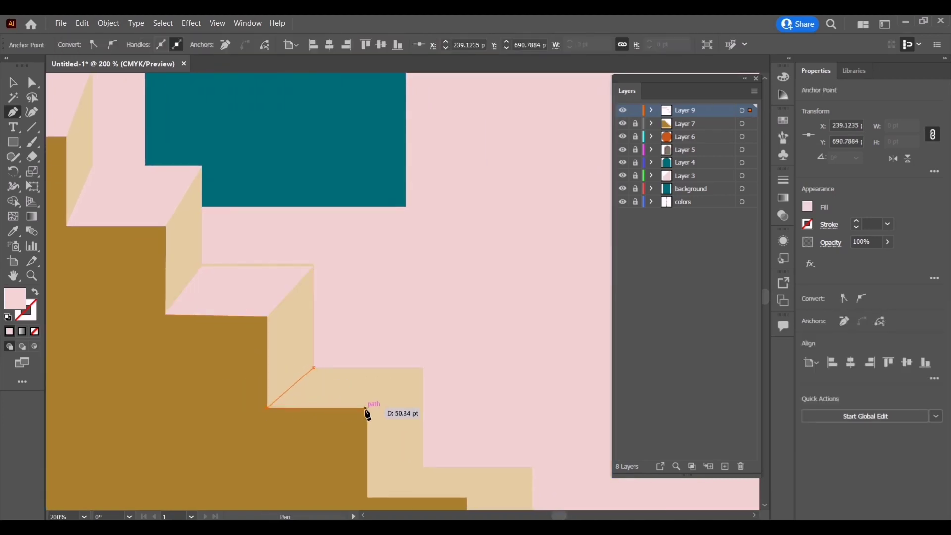
click(367, 408)
click(423, 367)
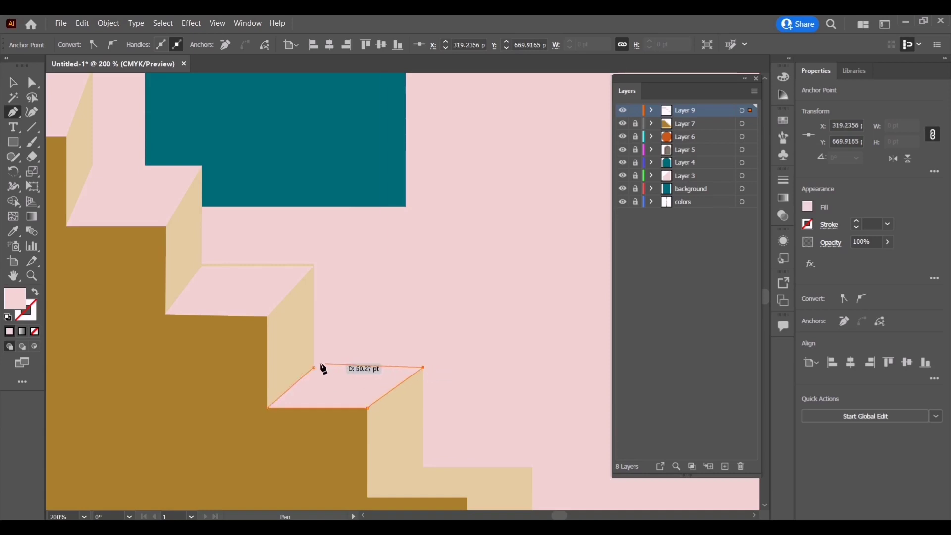
click(313, 367)
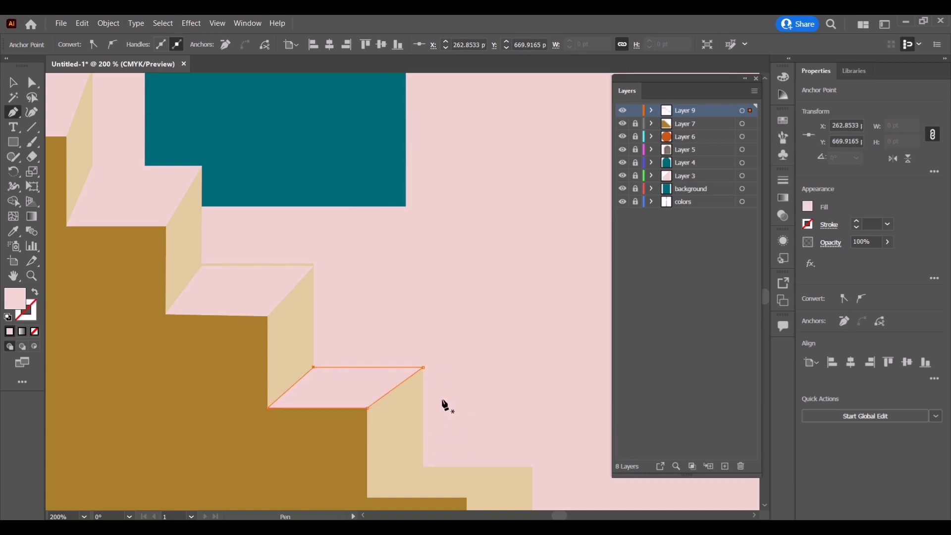
- Draw pink treads on the two lowest steps, then zoom out
scroll(444, 404, down, 3)
scroll(445, 404, down, 2)
click(367, 378)
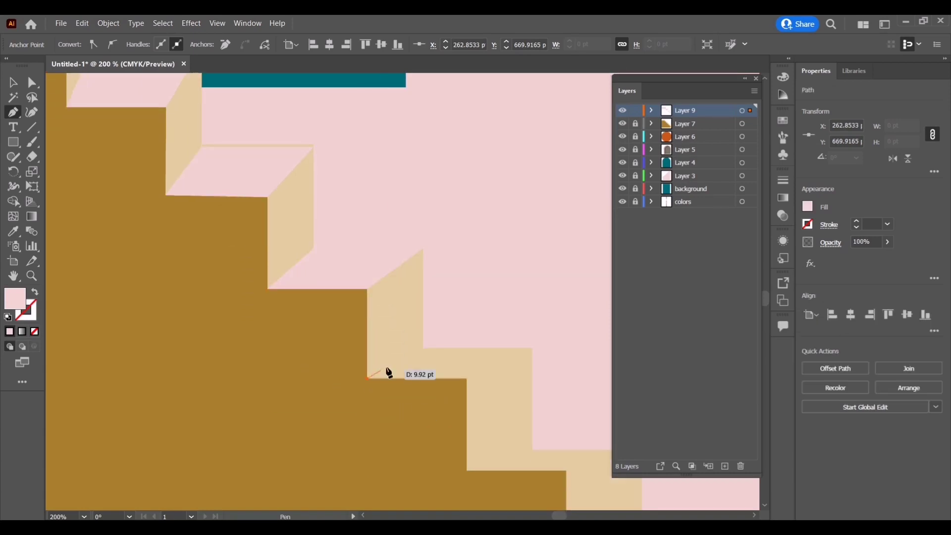
click(423, 348)
click(533, 349)
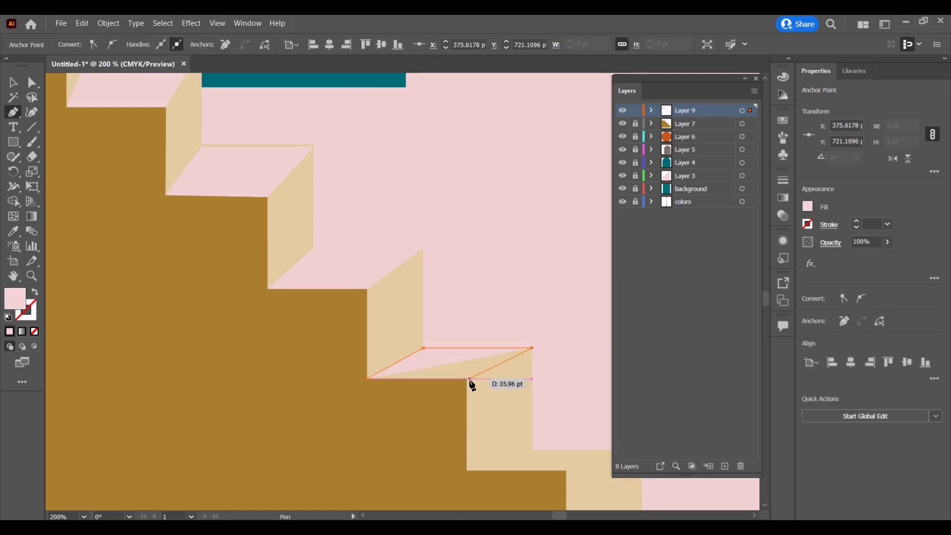
click(467, 378)
click(367, 378)
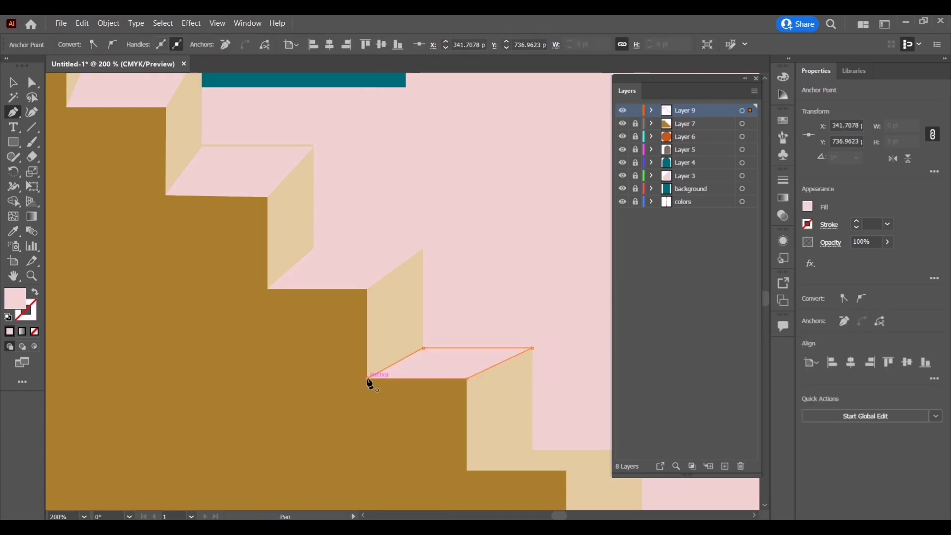
scroll(388, 389, right, 5)
scroll(388, 388, down, 3)
click(376, 372)
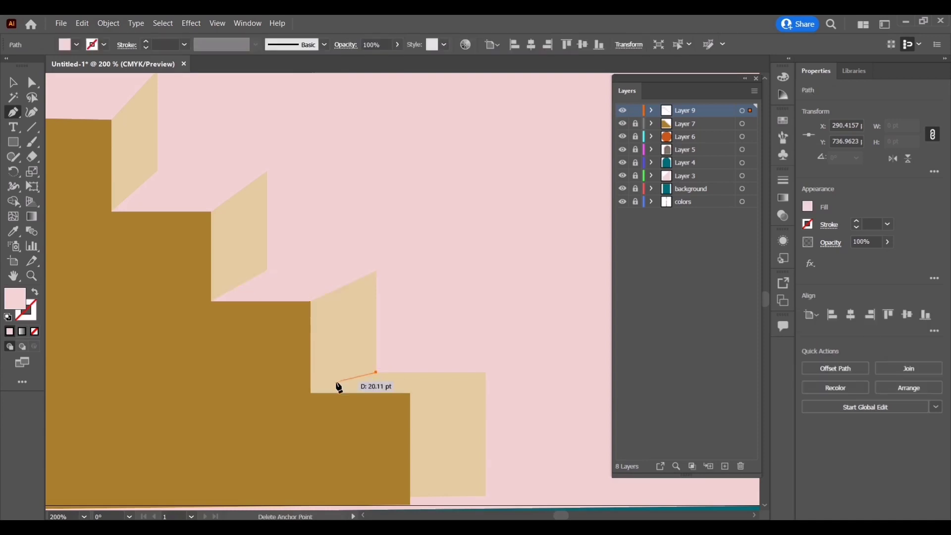
click(311, 393)
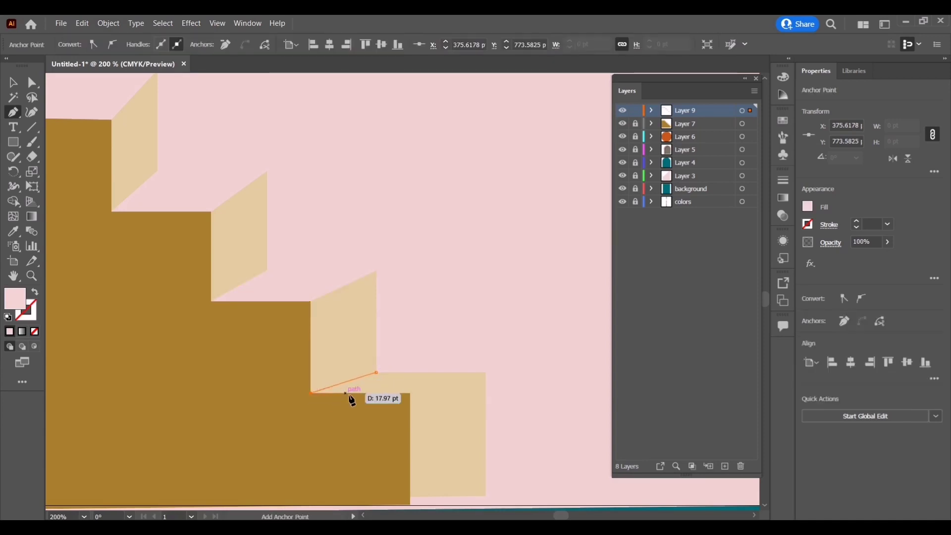
click(411, 394)
click(485, 372)
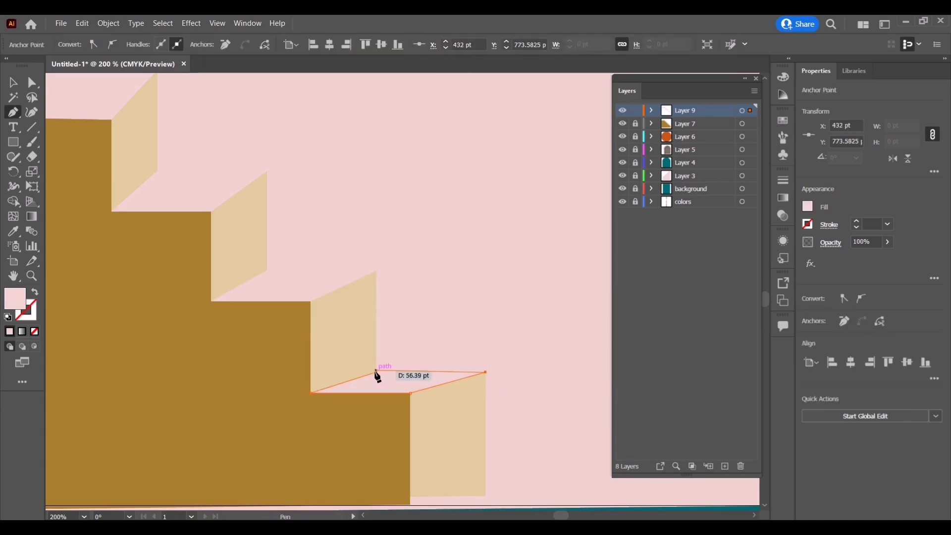
click(376, 372)
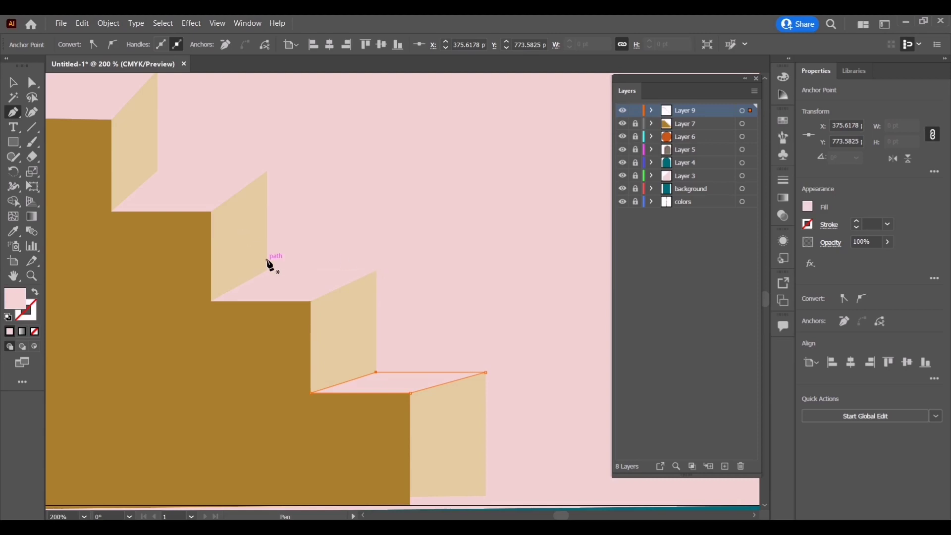
key(ctrl+minus)
key(ctrl+minus)
key(ctrl+minus)
scroll(223, 322, up, 3)
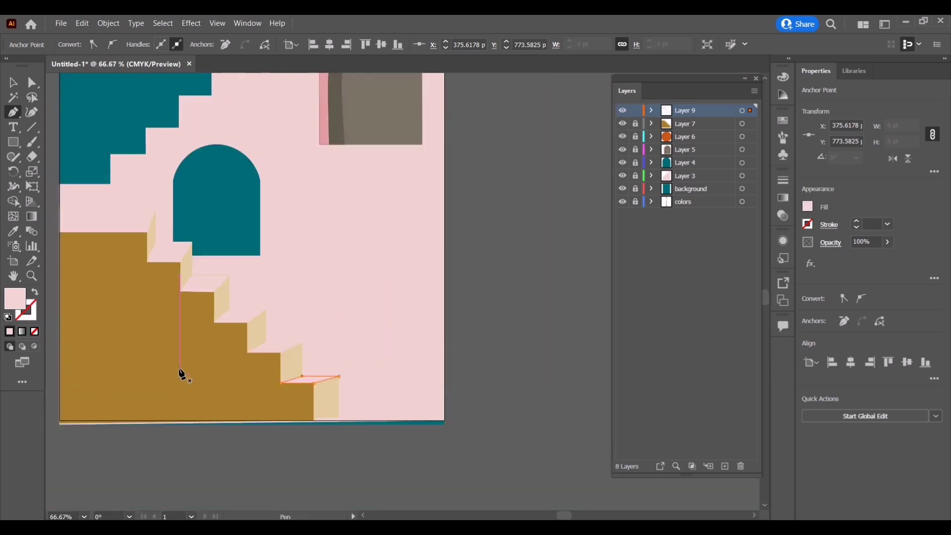
scroll(530, 488, left, 3)
scroll(530, 488, up, 2)
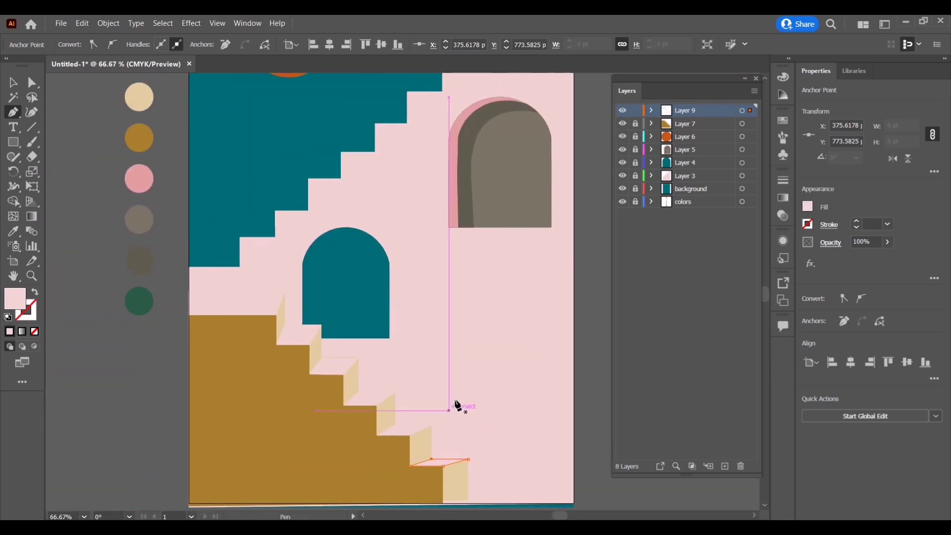
scroll(475, 361, down, 2)
scroll(455, 386, up, 4)
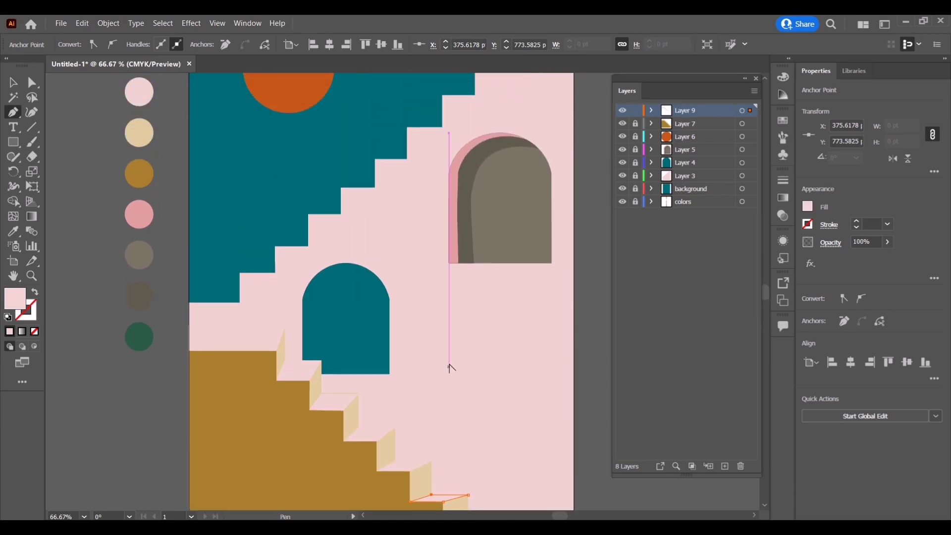
alt+scroll(451, 368, down, 2)
alt+scroll(461, 390, up, 1)
scroll(462, 391, up, 1)
scroll(463, 393, up, 1)
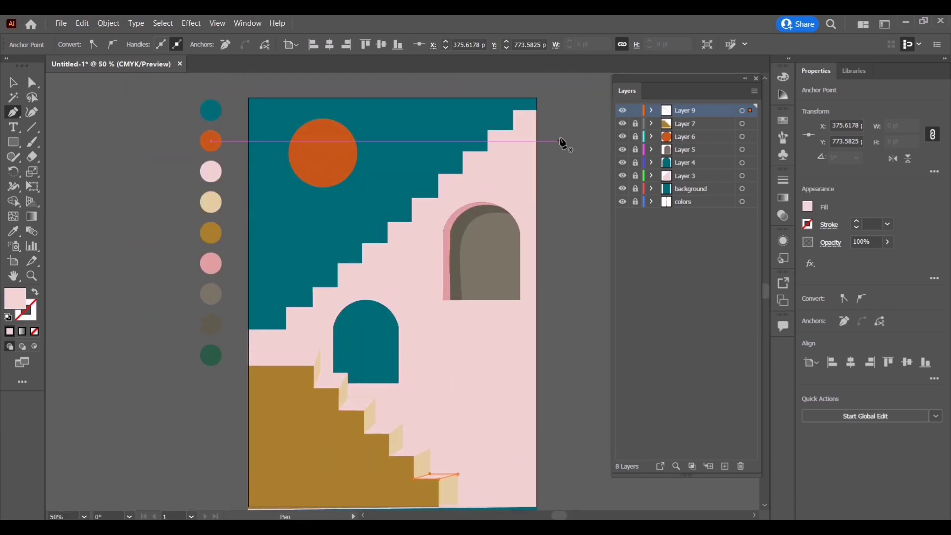
ctrl+click(202, 427)
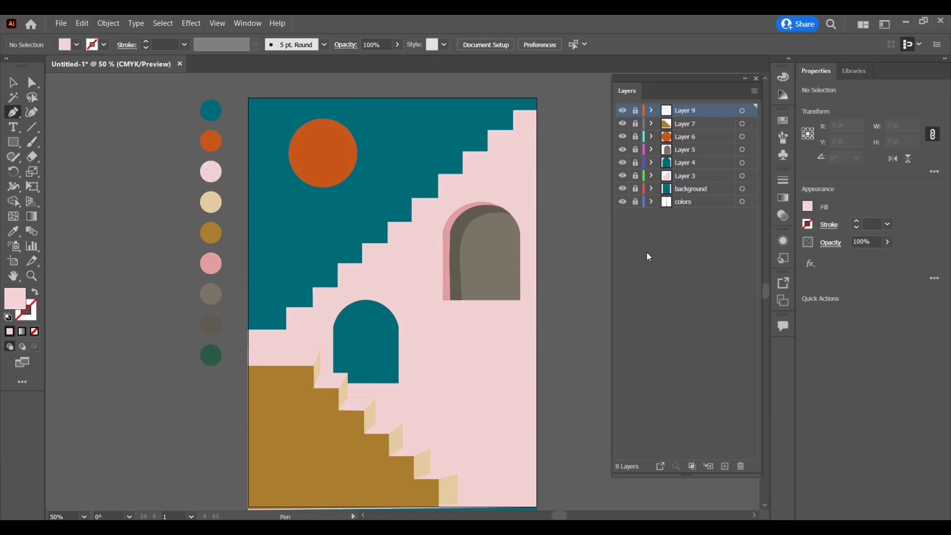
- Add a new layer for the fern and set dark green as the fill colour
click(723, 468)
click(14, 231)
click(211, 355)
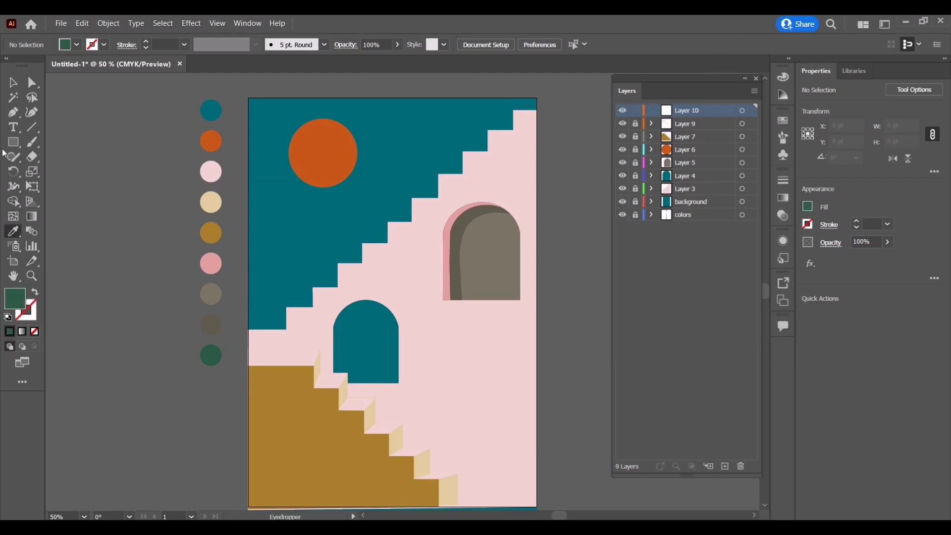
click(12, 113)
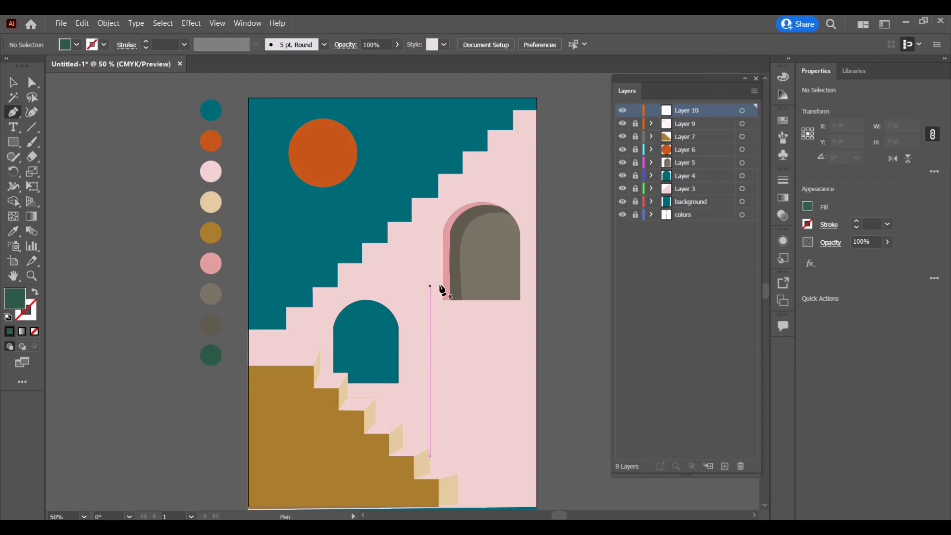
- Pen-trace a thin curved green stem in the upper arch, then deselect and add Layer 11
scroll(501, 267, up, 3)
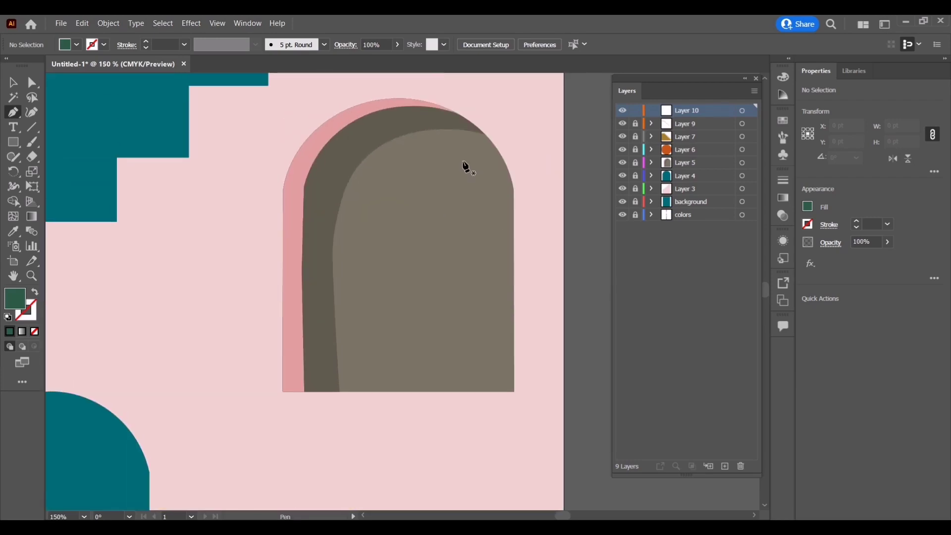
click(470, 159)
click(463, 177)
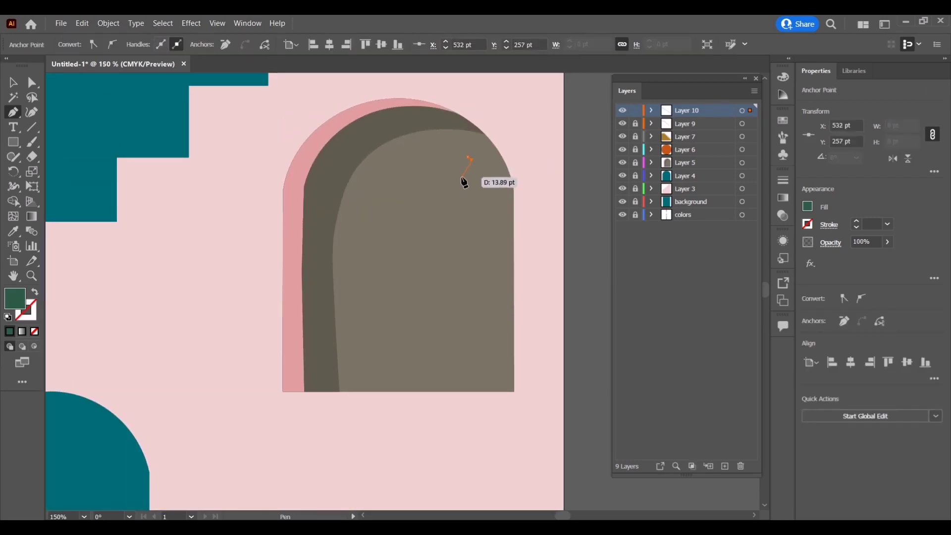
click(455, 200)
click(452, 231)
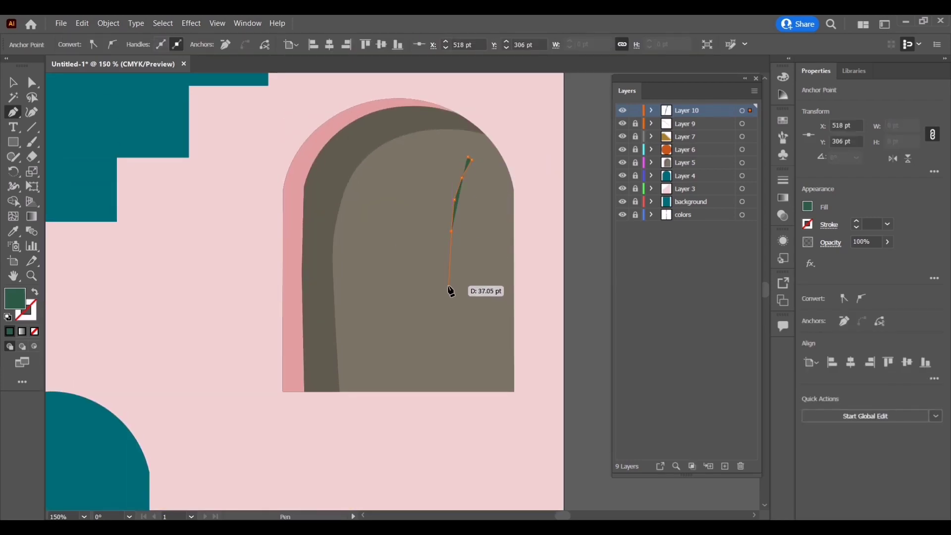
click(449, 329)
click(449, 392)
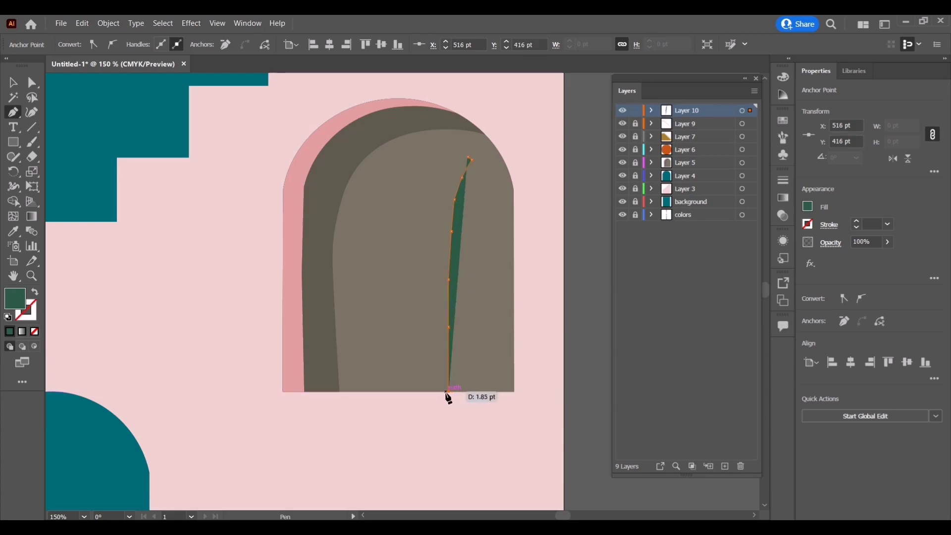
click(449, 329)
click(448, 280)
click(449, 231)
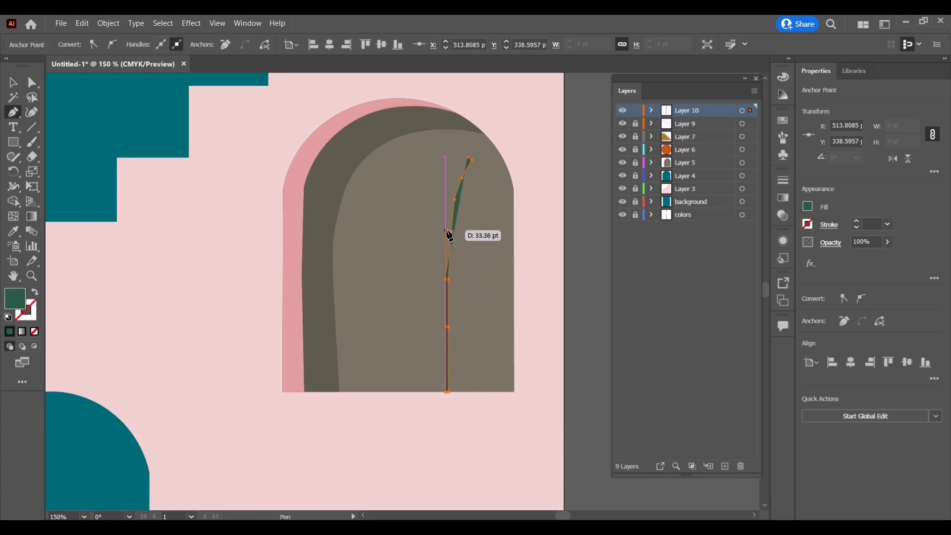
click(453, 201)
click(462, 177)
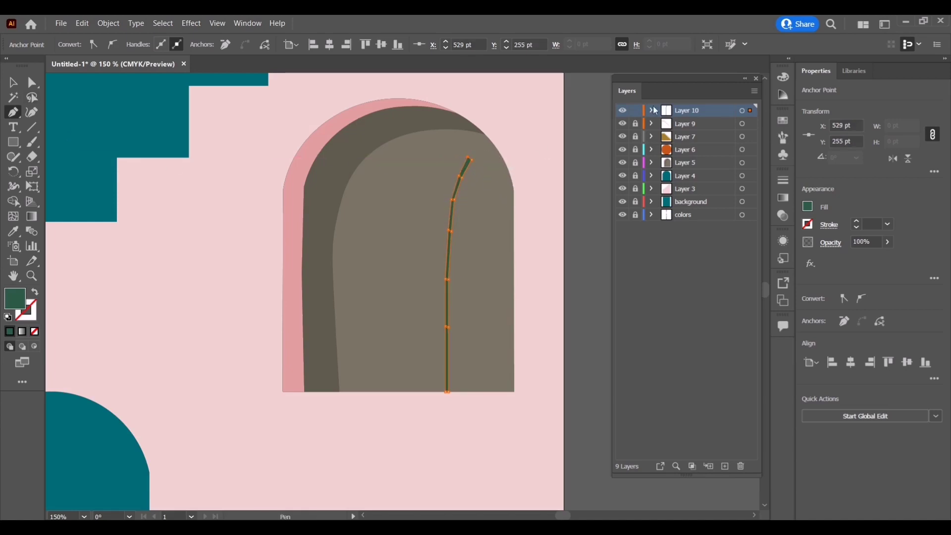
key(ctrl+shift+a)
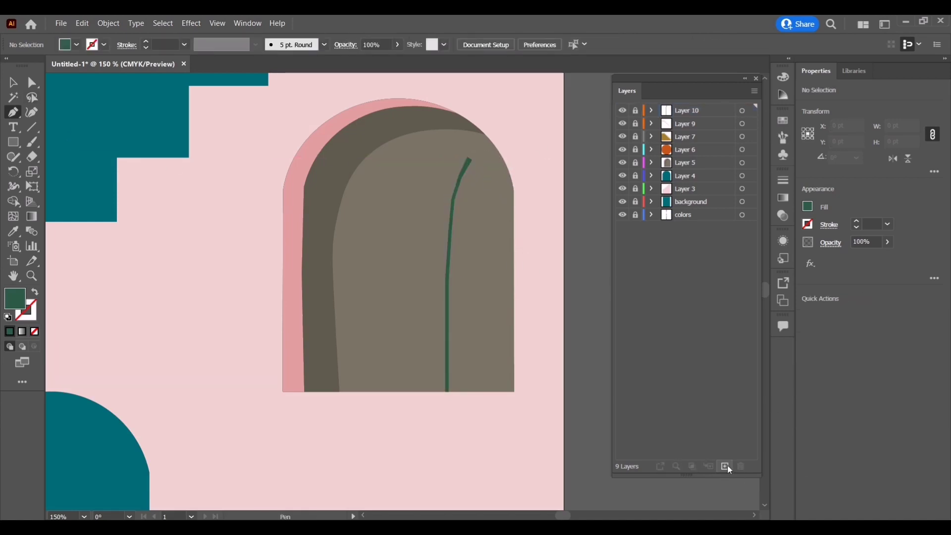
click(726, 466)
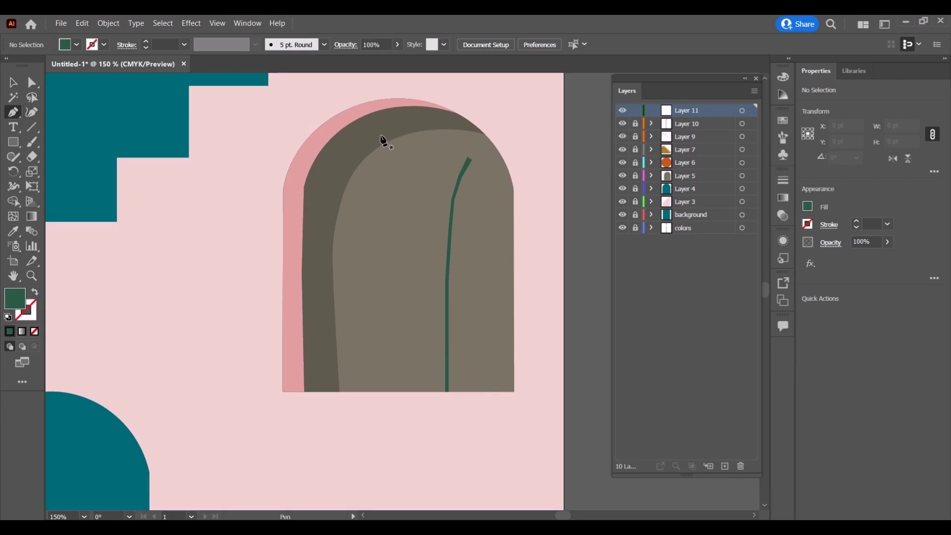
- Draw a thin upright ellipse at the stem tip
drag(13, 143, 49, 173)
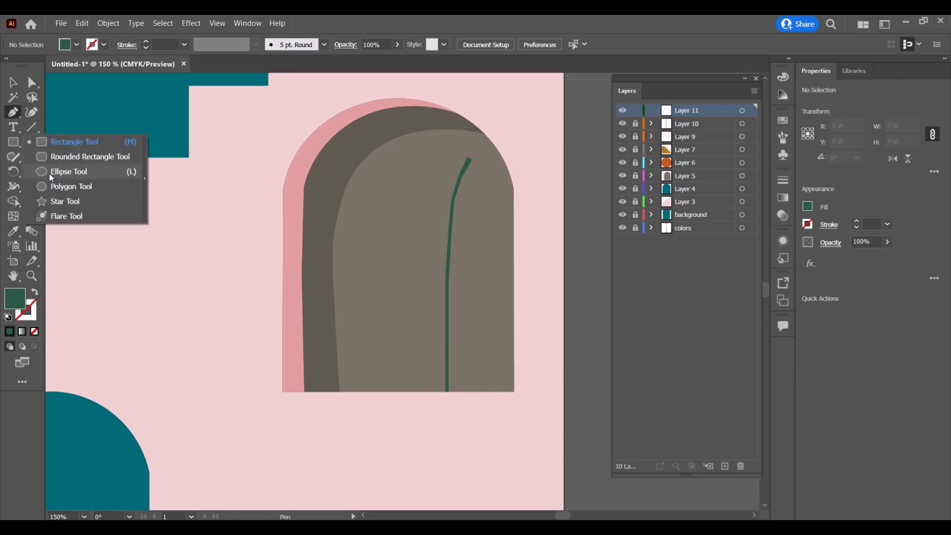
drag(471, 123, 478, 170)
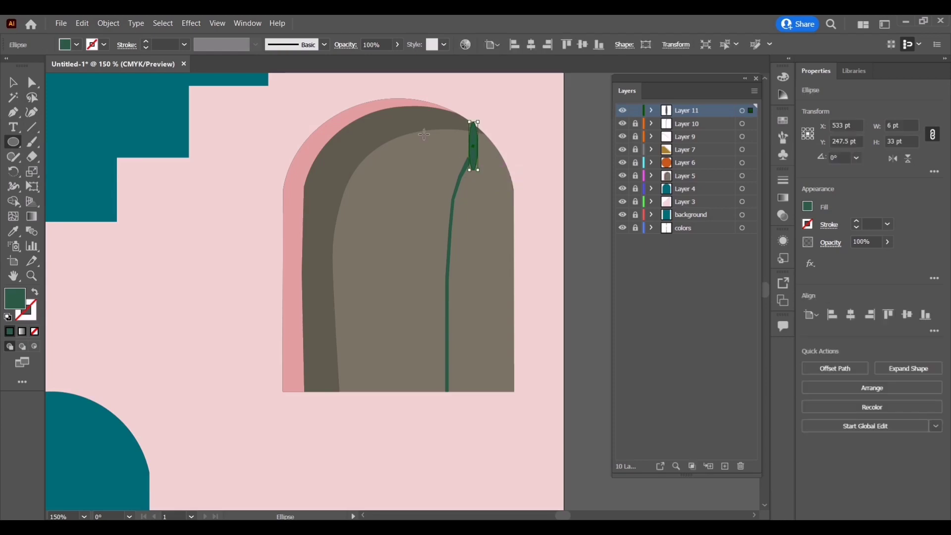
click(13, 82)
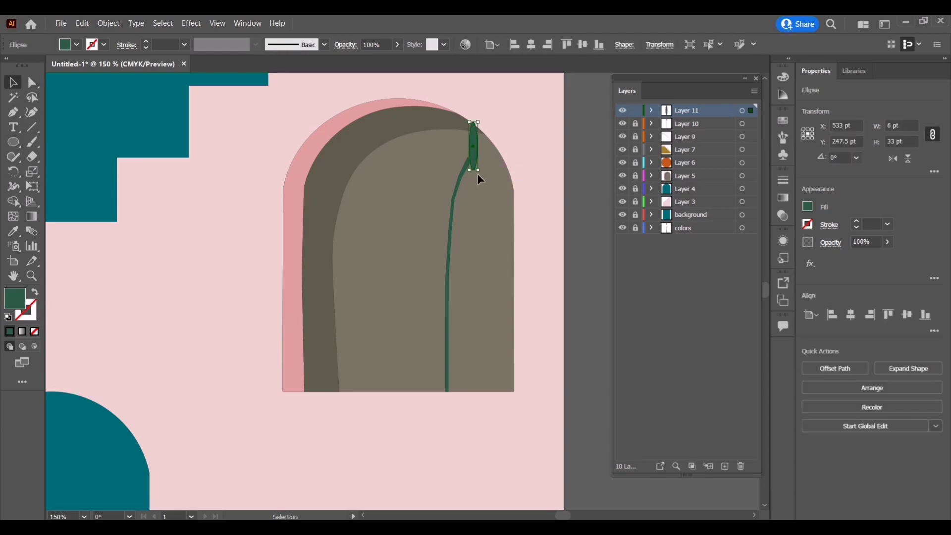
drag(476, 174, 475, 177)
click(223, 127)
- Bend one side of the ellipse with Direct Selection into a curved leaf
key(a)
click(471, 156)
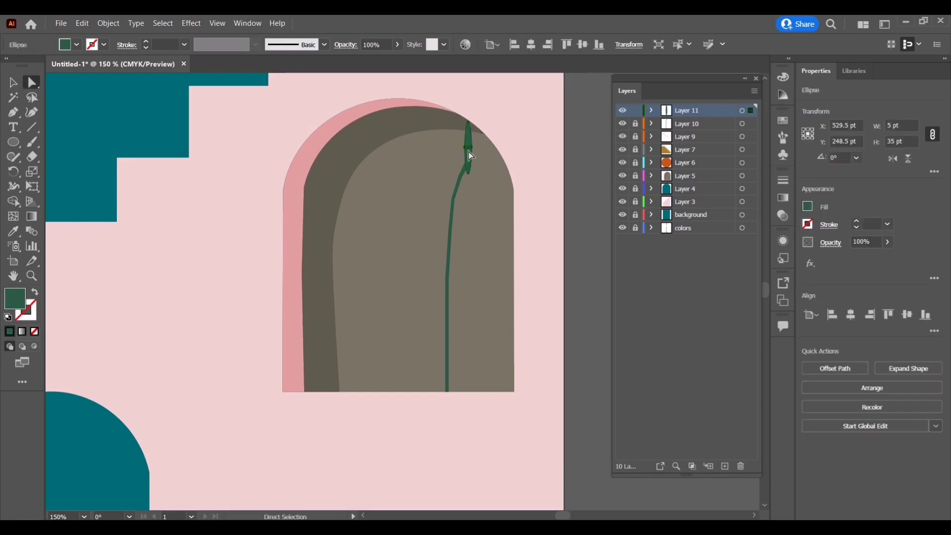
click(473, 149)
alt+scroll(482, 156, up, 3)
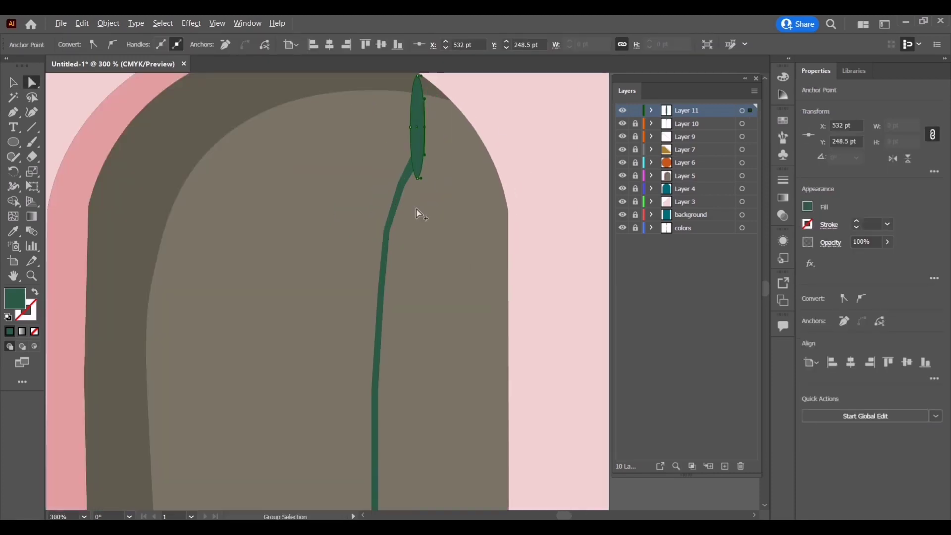
scroll(430, 271, up, 2)
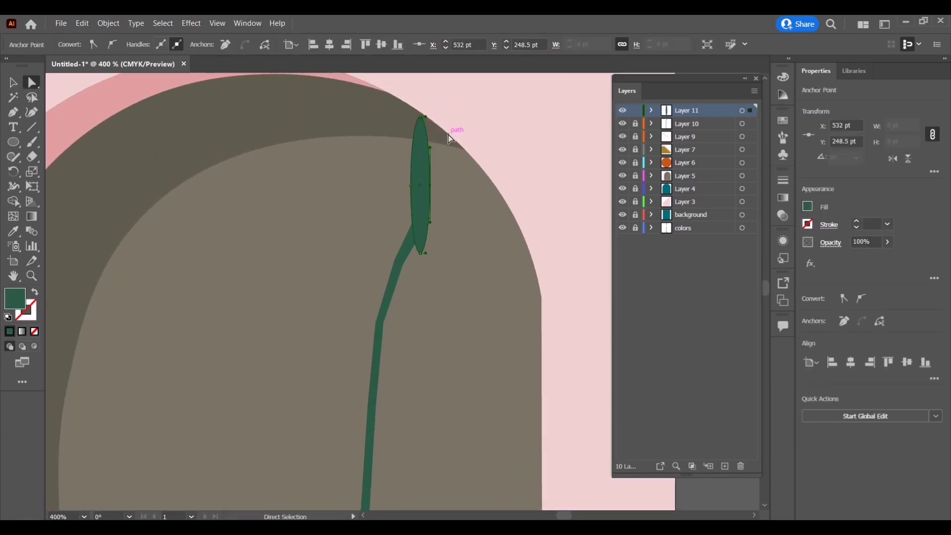
click(430, 151)
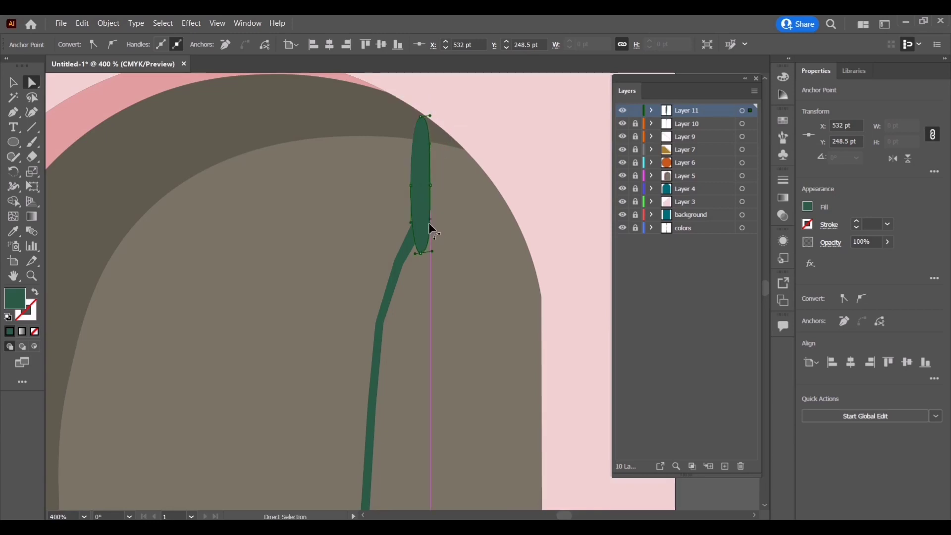
drag(429, 223, 415, 218)
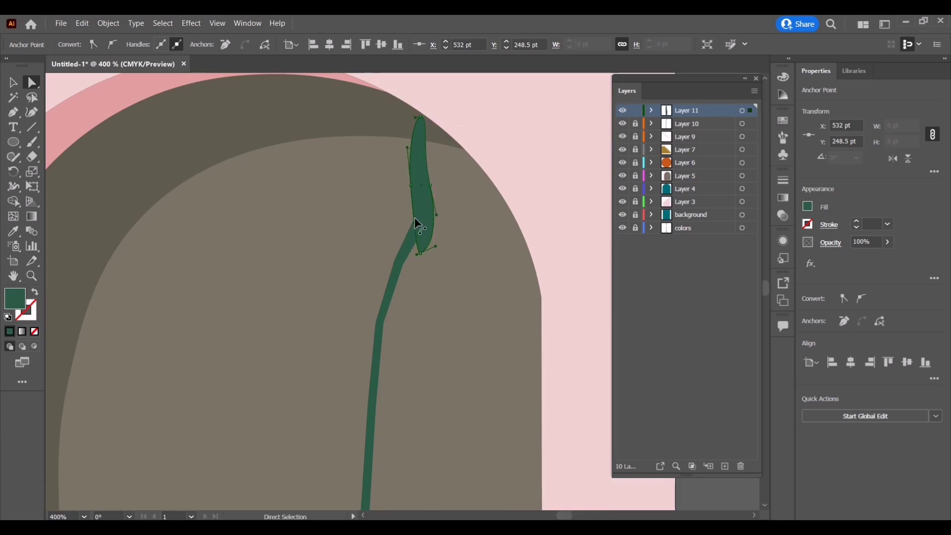
- Scale, tilt and move the leaf onto the stem tip to continue its line
key(v)
drag(442, 266, 424, 268)
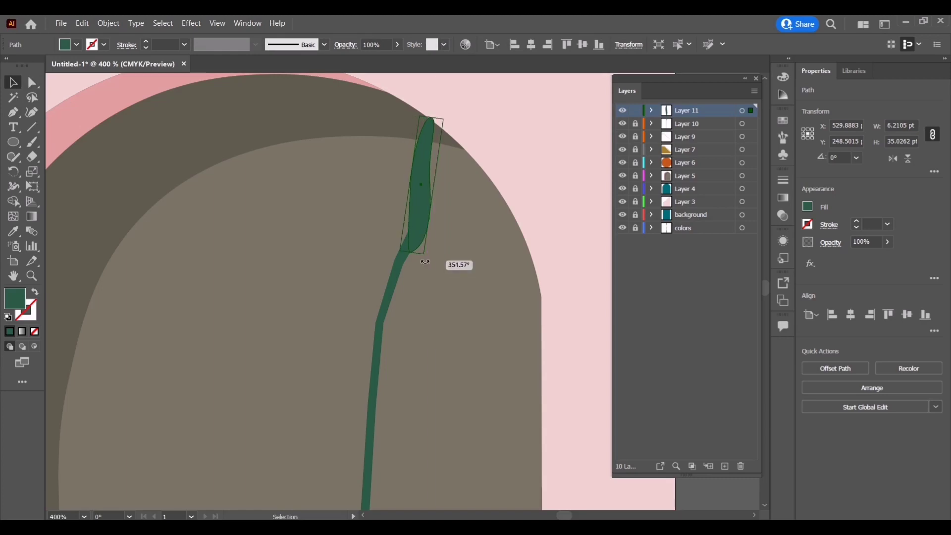
drag(418, 201, 426, 192)
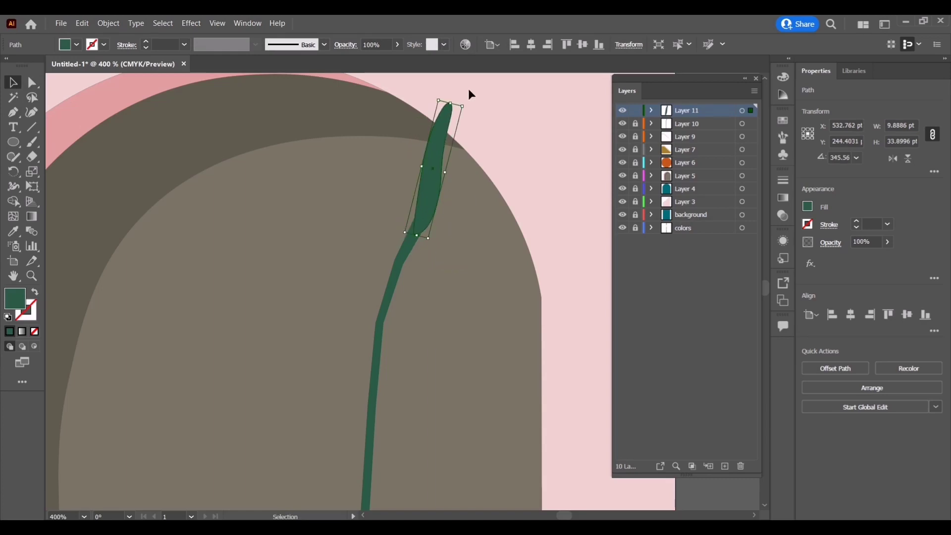
drag(452, 107, 455, 143)
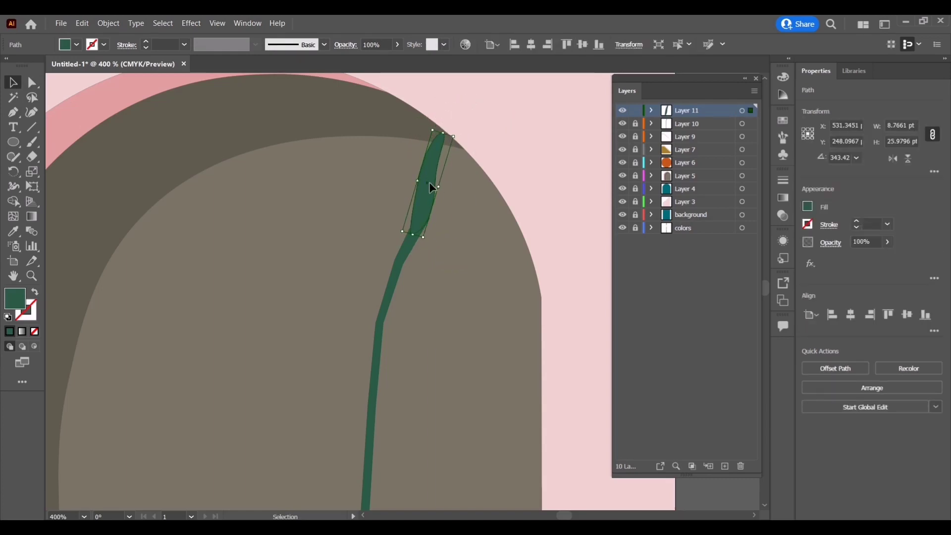
drag(429, 182, 427, 189)
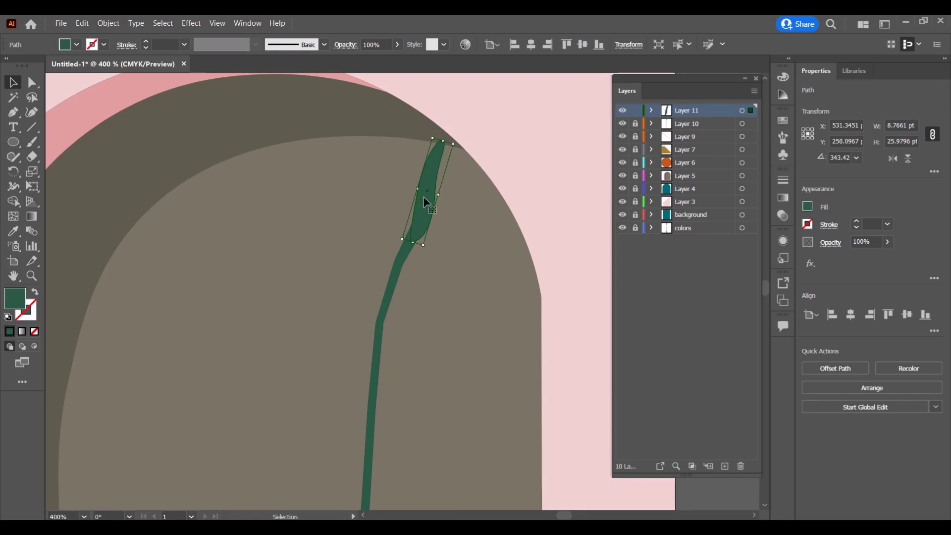
drag(457, 143, 471, 155)
drag(432, 190, 391, 230)
- Duplicate the top leaf to the lower left, rotate it to point left, and round its tip
click(503, 181)
click(431, 201)
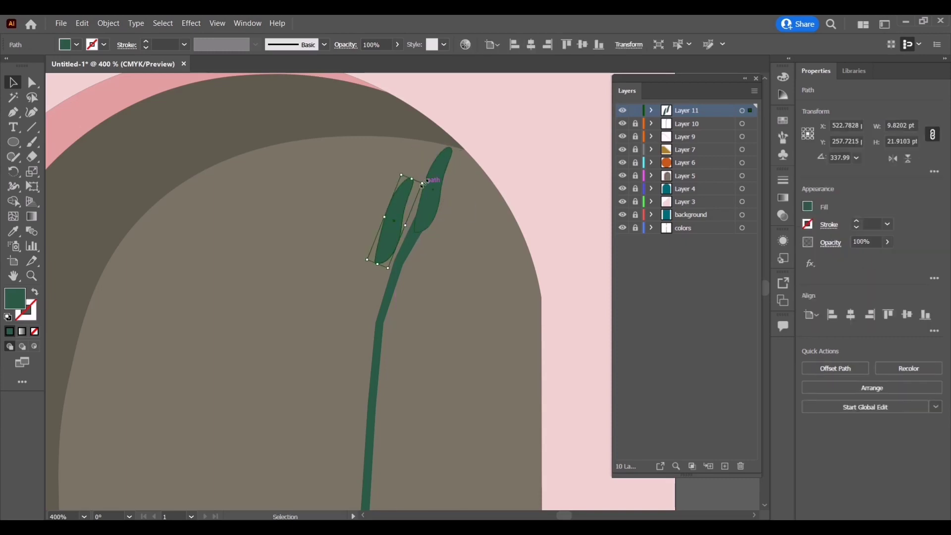
drag(430, 190, 404, 157)
mouse_move(402, 220)
mouse_down()
mouse_move(391, 209)
mouse_move(374, 272)
mouse_move(390, 294)
mouse_up()
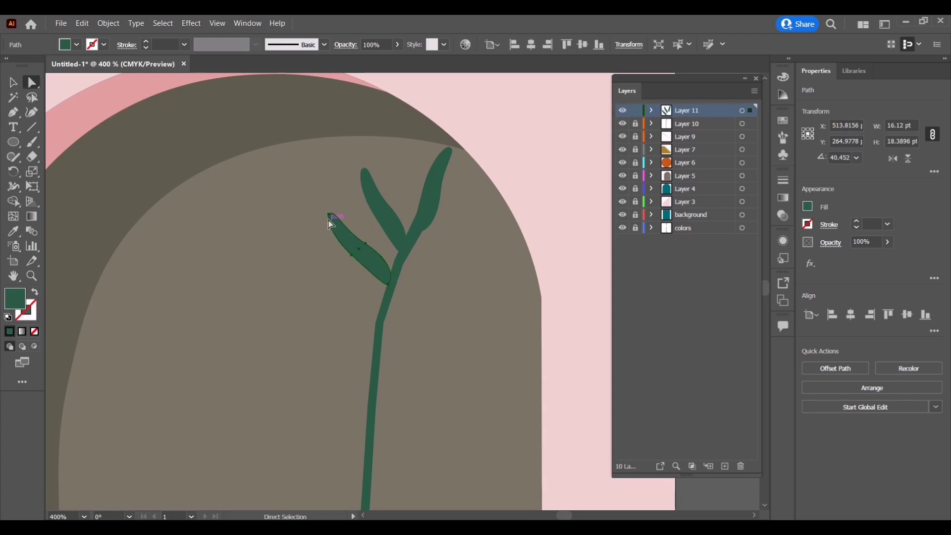
key(shift+grave)
double_click(328, 214)
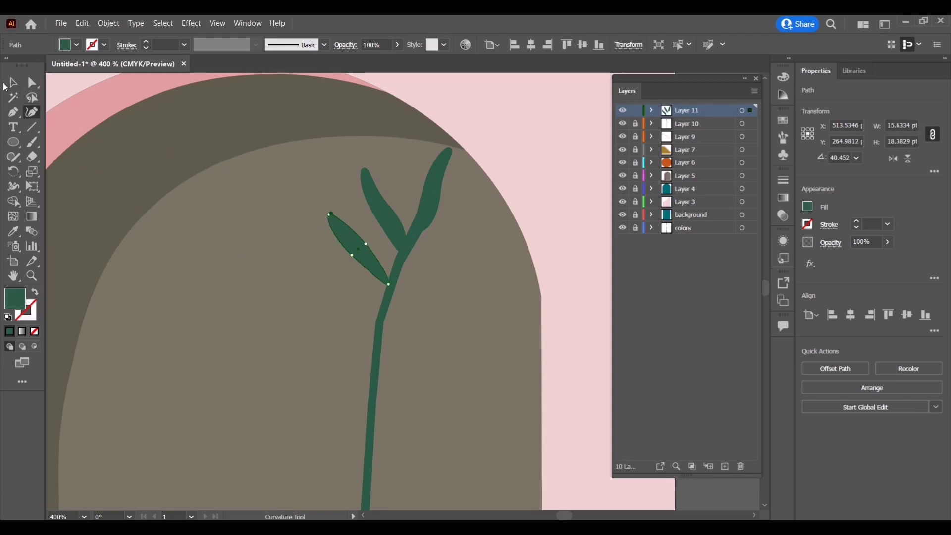
key(v)
- Tilt the copied leaf flatter, widen it slightly, and set it against the stem
click(354, 280)
drag(354, 245, 401, 302)
mouse_move(321, 264)
mouse_down()
mouse_move(328, 290)
mouse_move(342, 294)
mouse_up()
drag(308, 256, 308, 248)
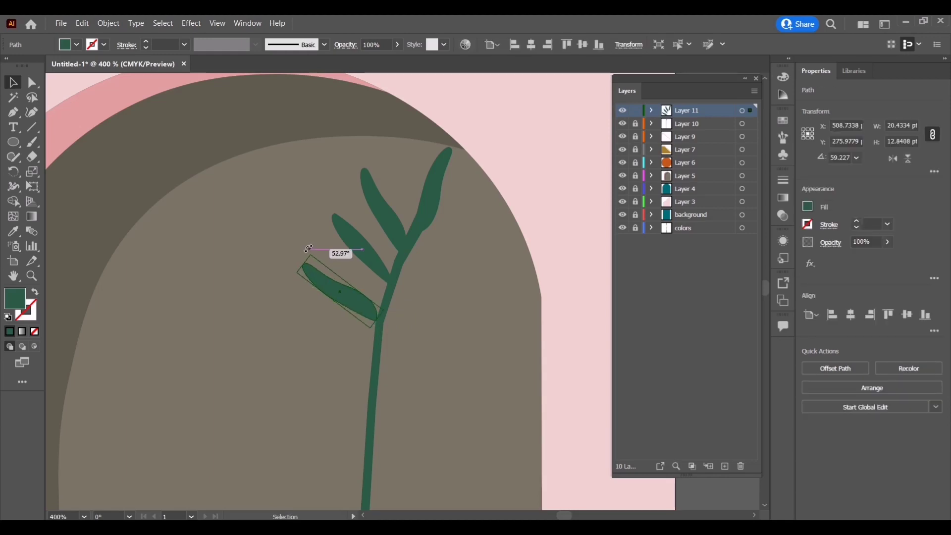
drag(349, 280, 306, 265)
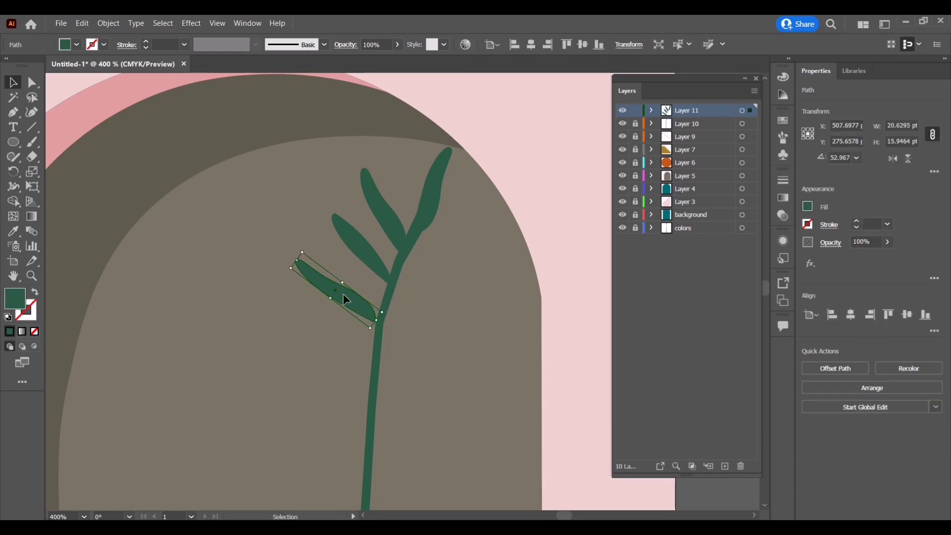
mouse_move(347, 297)
mouse_down()
mouse_move(343, 286)
mouse_move(378, 276)
mouse_up()
- Add another leaf copy, rotate it nearly horizontal, and angle it up into place
click(331, 352)
click(378, 266)
click(313, 381)
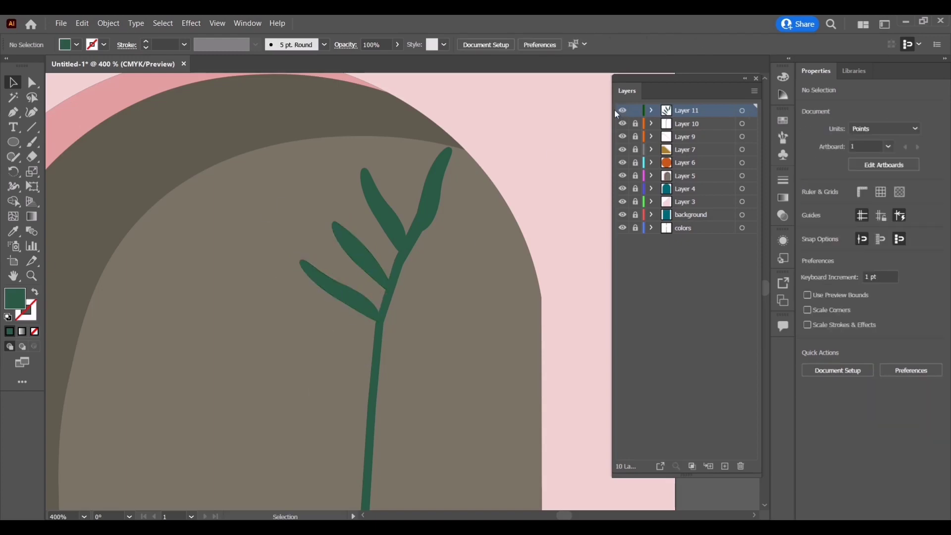
scroll(420, 284, down, 4)
drag(368, 161, 353, 248)
drag(297, 221, 329, 245)
scroll(478, 250, down, 3)
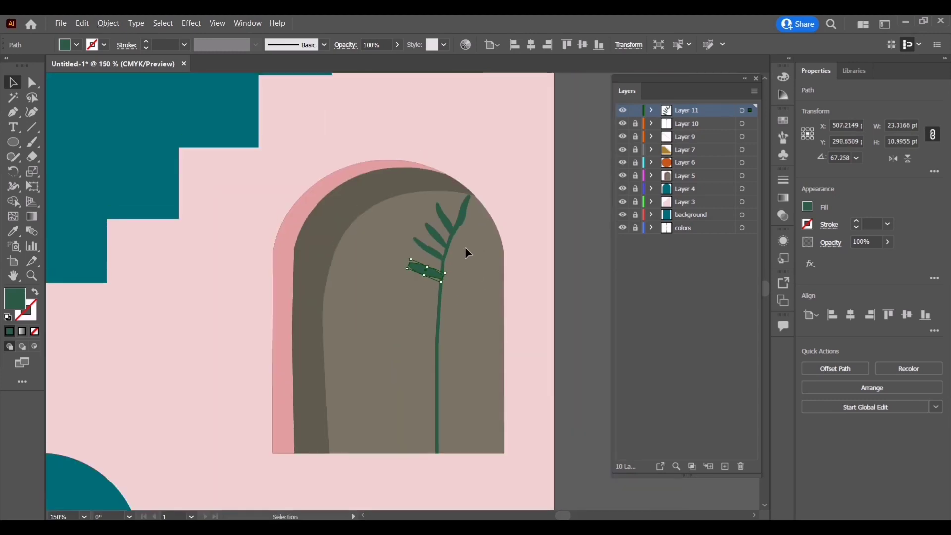
drag(435, 263, 437, 239)
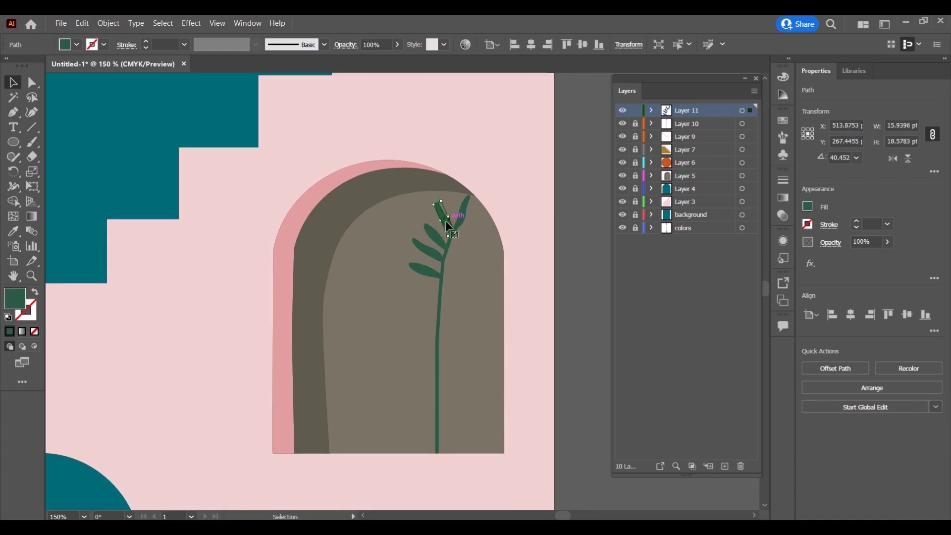
drag(438, 239, 453, 217)
- Copy a leaf further down the stem and lay it flatter against the stem
click(539, 75)
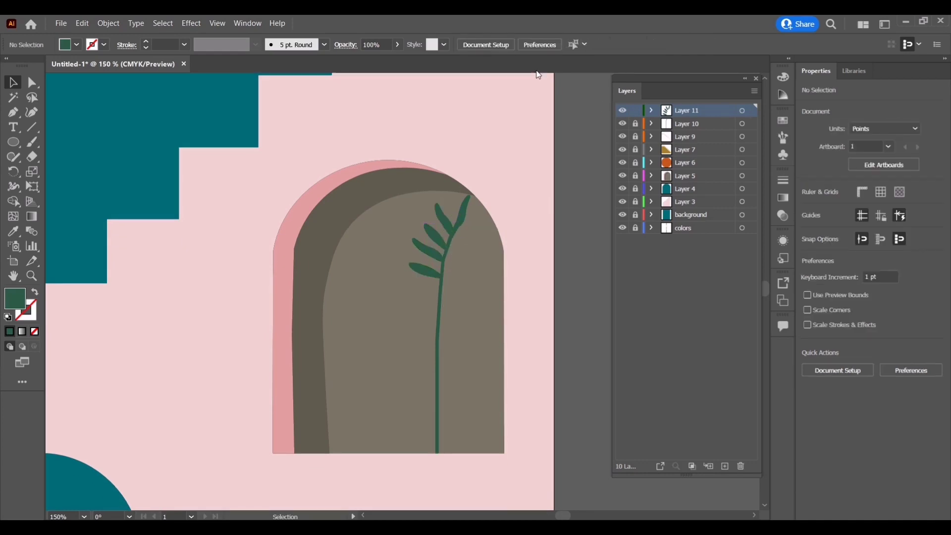
click(430, 280)
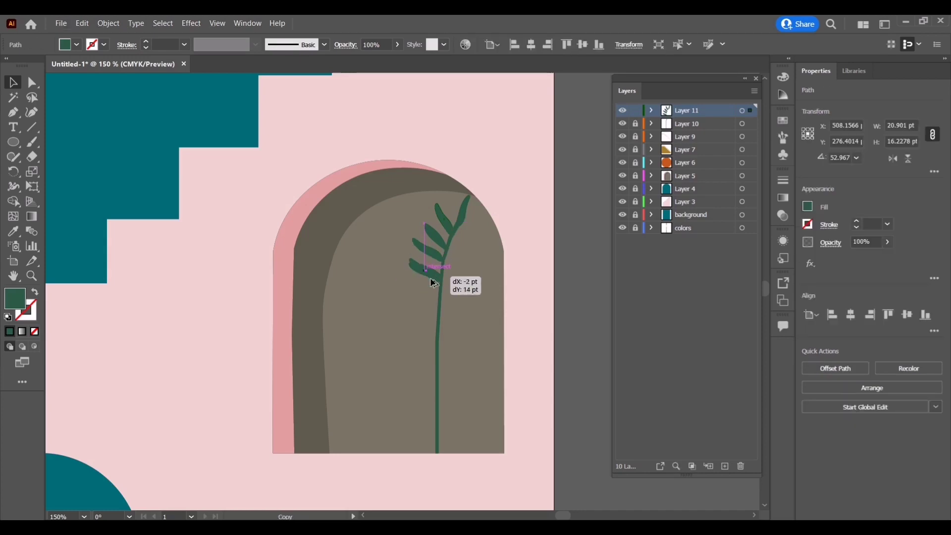
mouse_move(434, 283)
mouse_down()
mouse_move(431, 306)
mouse_move(401, 303)
mouse_move(424, 298)
mouse_up()
click(425, 325)
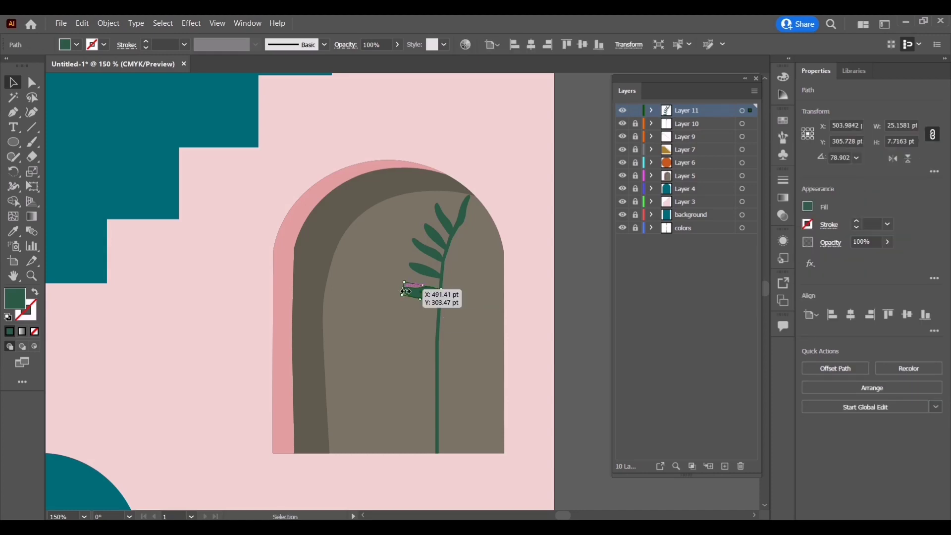
click(413, 323)
click(429, 292)
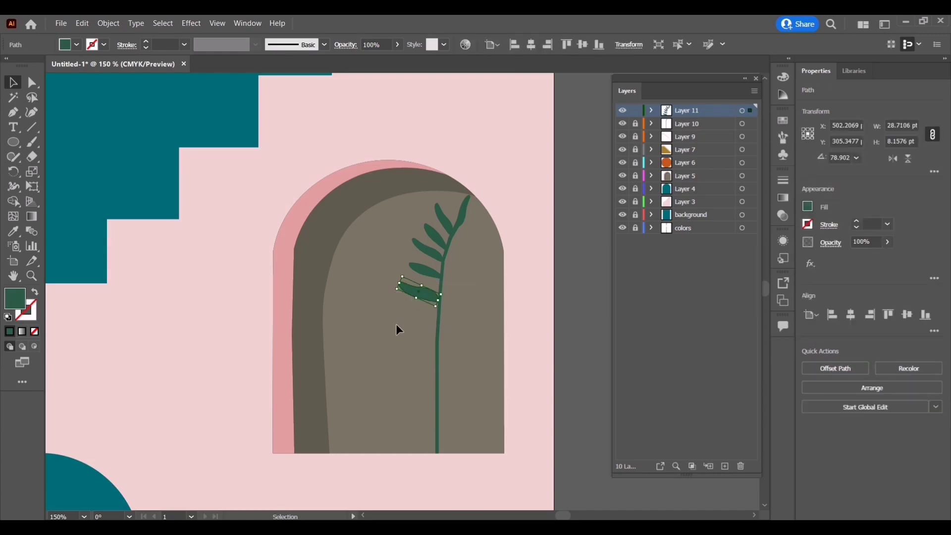
drag(424, 291, 424, 299)
click(402, 249)
click(427, 303)
click(463, 414)
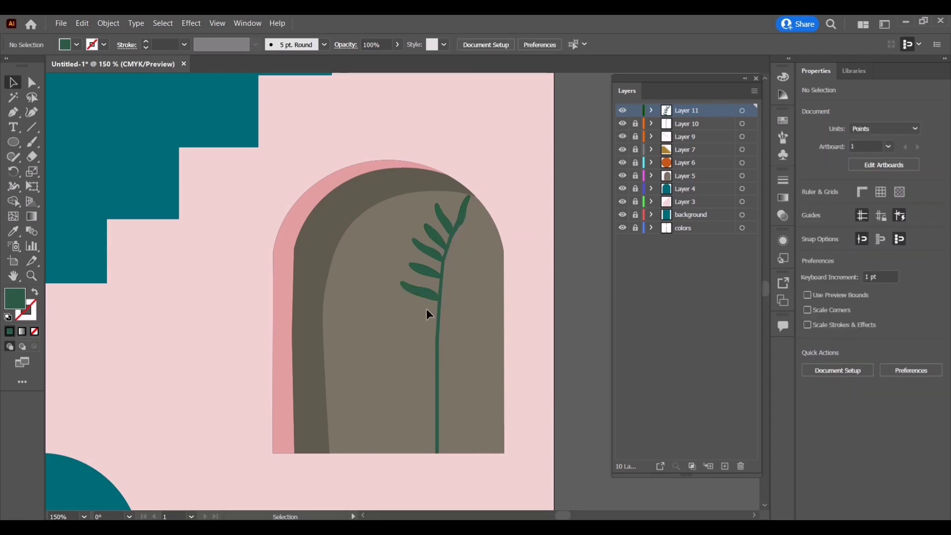
- Place three more leaf copies lower down the left side of the stem
drag(440, 241, 426, 320)
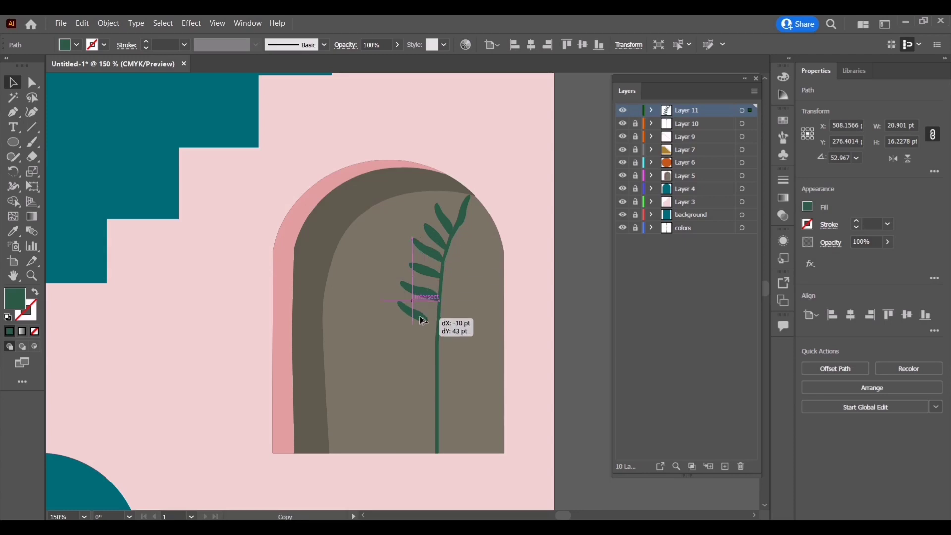
drag(442, 243, 435, 361)
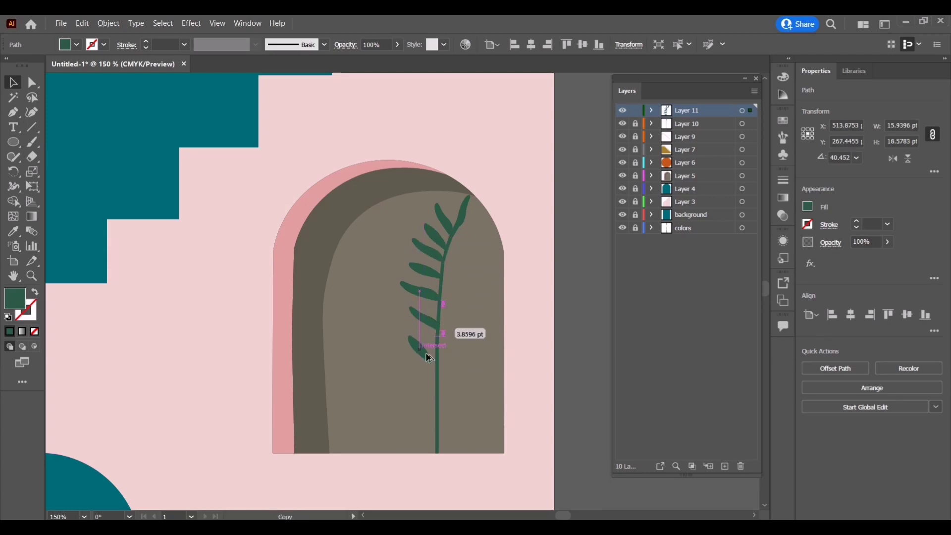
click(445, 259)
drag(444, 258, 431, 410)
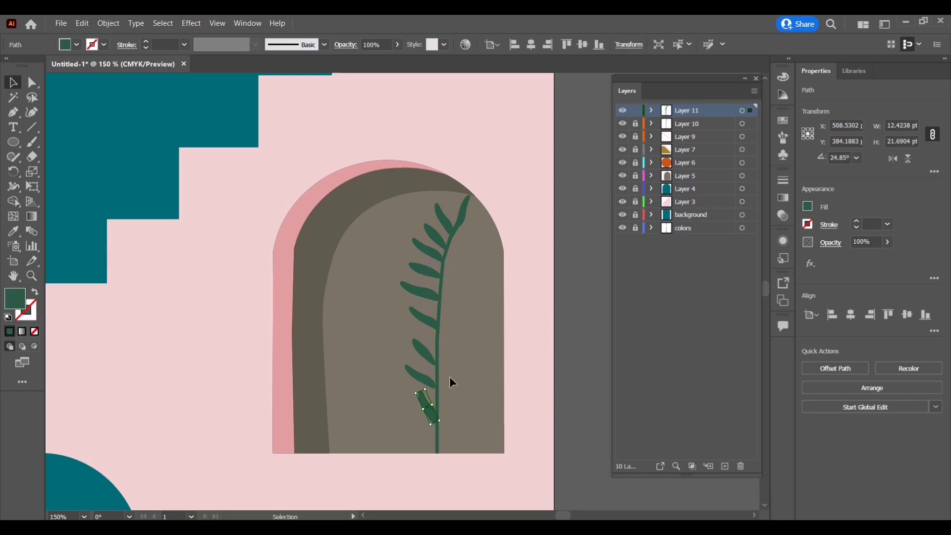
- Rotate and reposition the left leaves so they're evenly spaced along the stem
scroll(453, 381, up, 2)
click(410, 308)
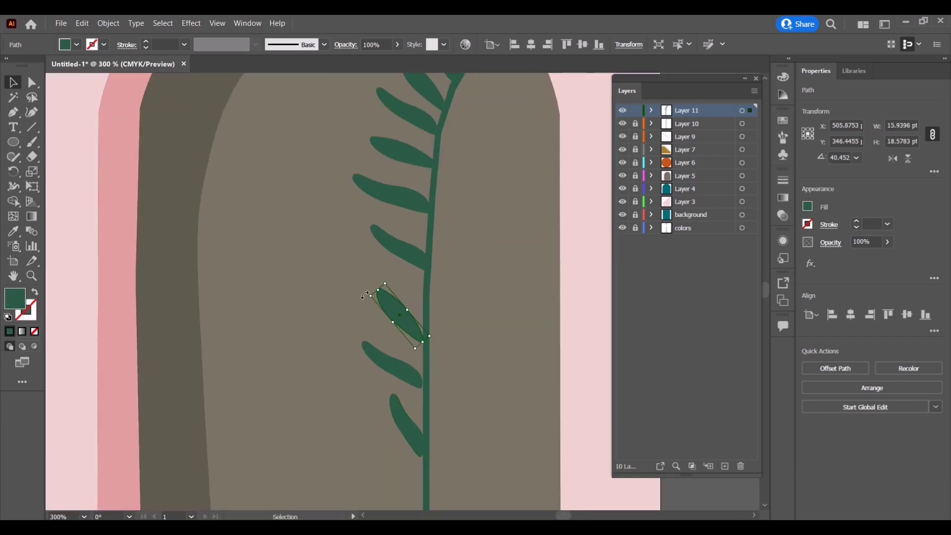
mouse_move(365, 295)
mouse_down()
mouse_move(360, 310)
mouse_move(402, 312)
mouse_move(393, 255)
mouse_move(352, 226)
mouse_move(394, 248)
mouse_up()
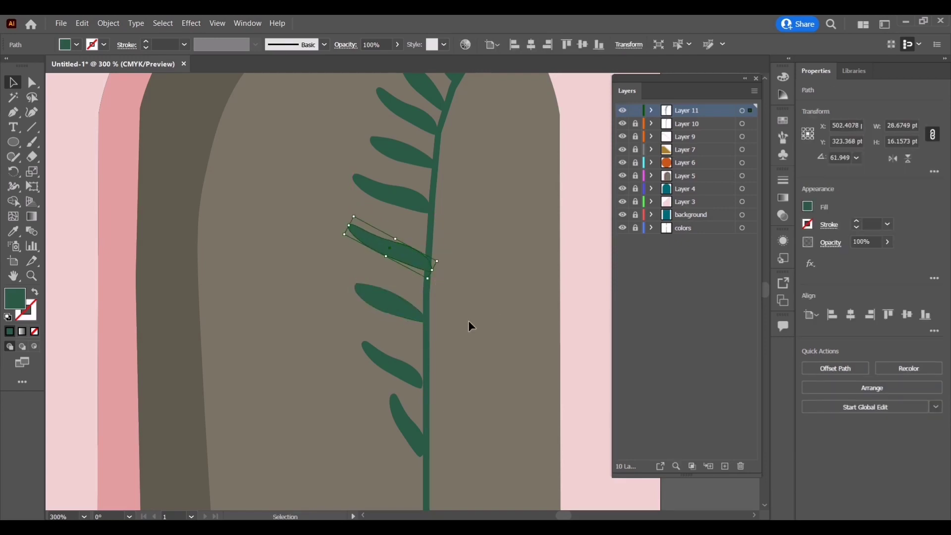
click(365, 358)
mouse_move(378, 364)
mouse_down()
mouse_move(396, 309)
mouse_move(335, 282)
mouse_up()
- Add a rotated leaf copy near the bottom of the stem, then zoom out
click(406, 319)
click(504, 323)
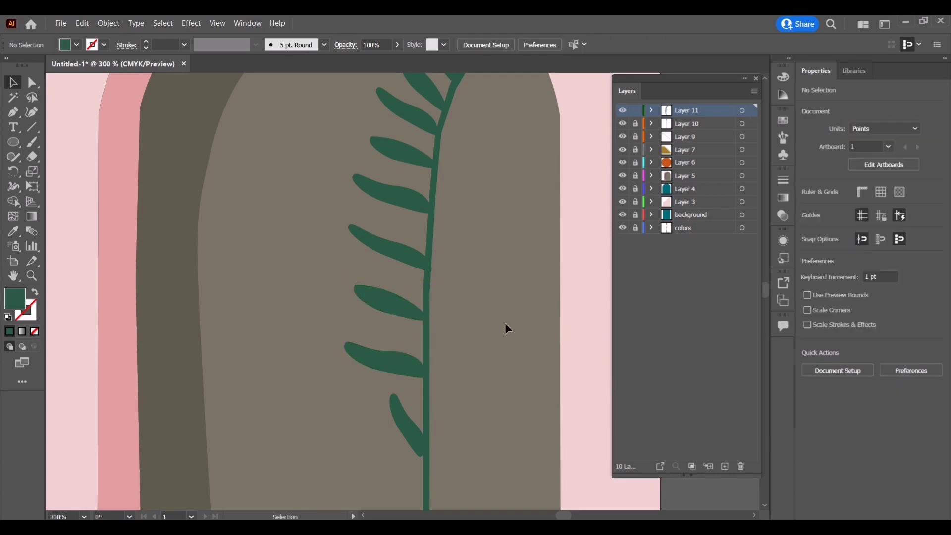
click(407, 426)
scroll(374, 350, down, 2)
mouse_move(373, 350)
mouse_down()
mouse_move(347, 389)
mouse_move(377, 373)
mouse_move(401, 427)
mouse_up()
drag(333, 404, 325, 416)
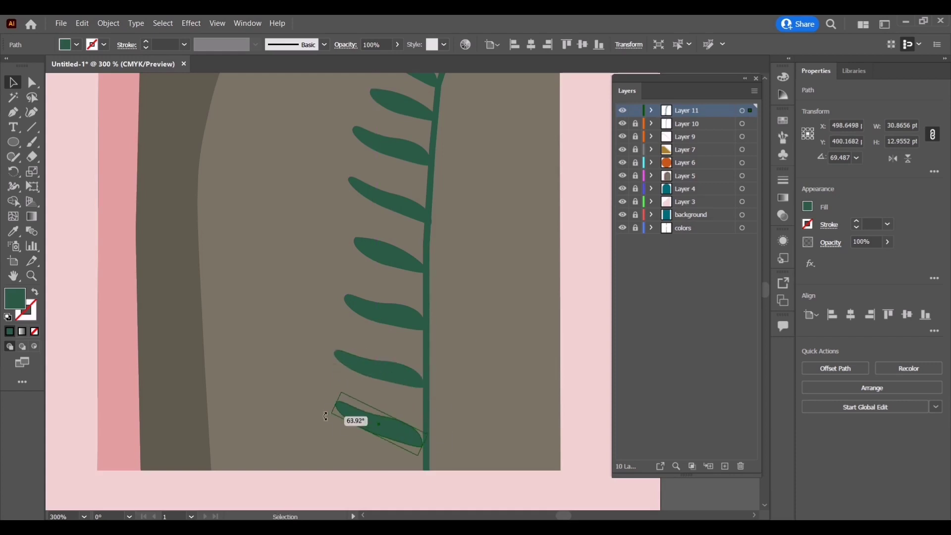
click(433, 417)
key(ctrl+minus)
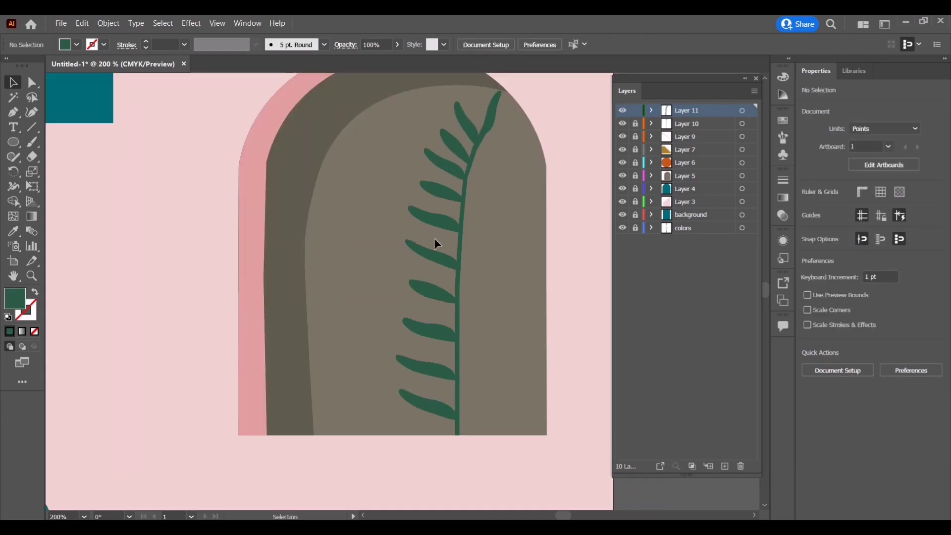
- Select the left-side leaves as one group, undoing an accidental shift
drag(350, 416, 491, 329)
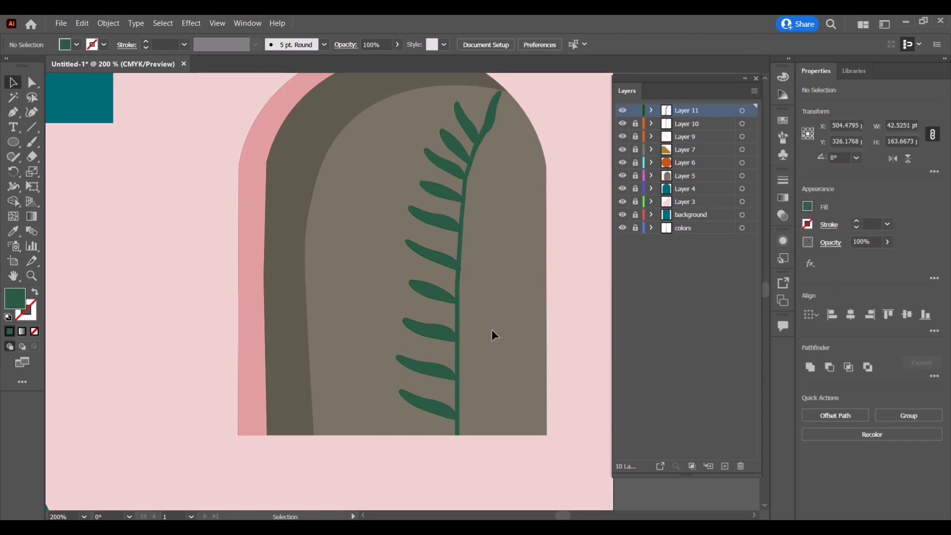
click(409, 168)
click(430, 418)
key(a)
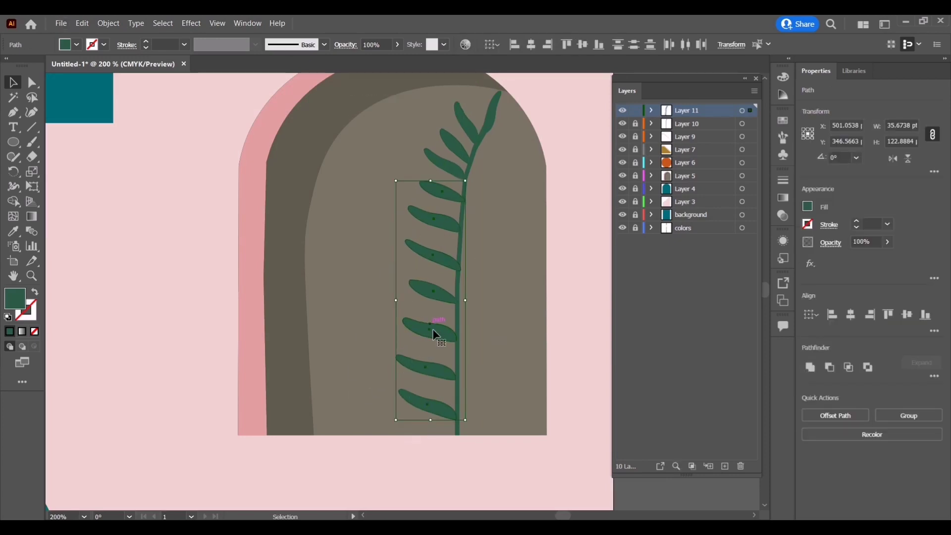
drag(432, 329, 414, 331)
key(ctrl+z)
key(v)
click(515, 272)
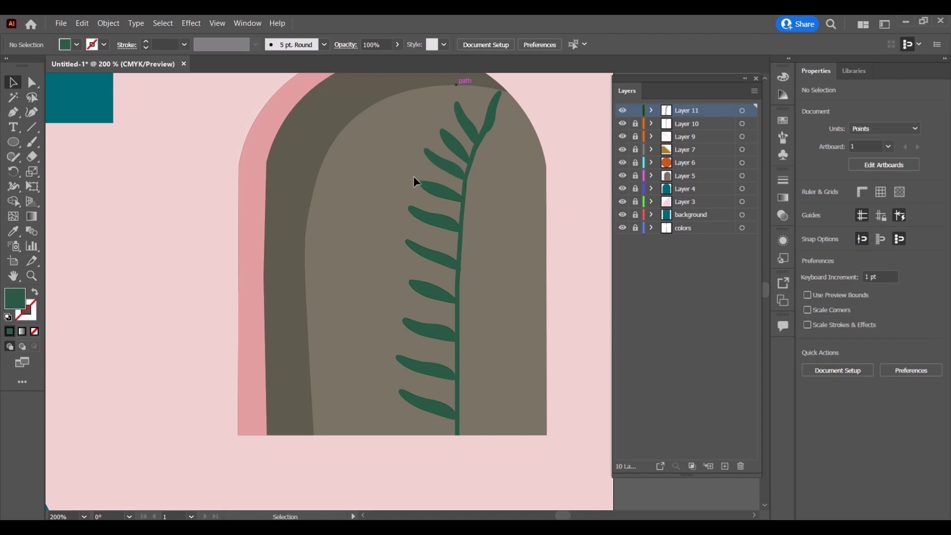
click(402, 394)
- Reflect a vertical copy of the leaves and slide it to the stem's right side
right_click(434, 246)
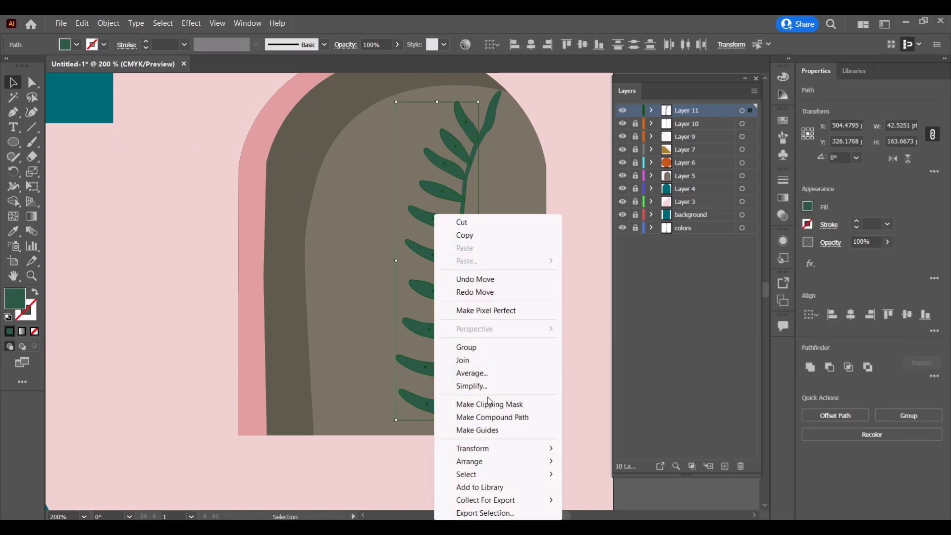
click(600, 386)
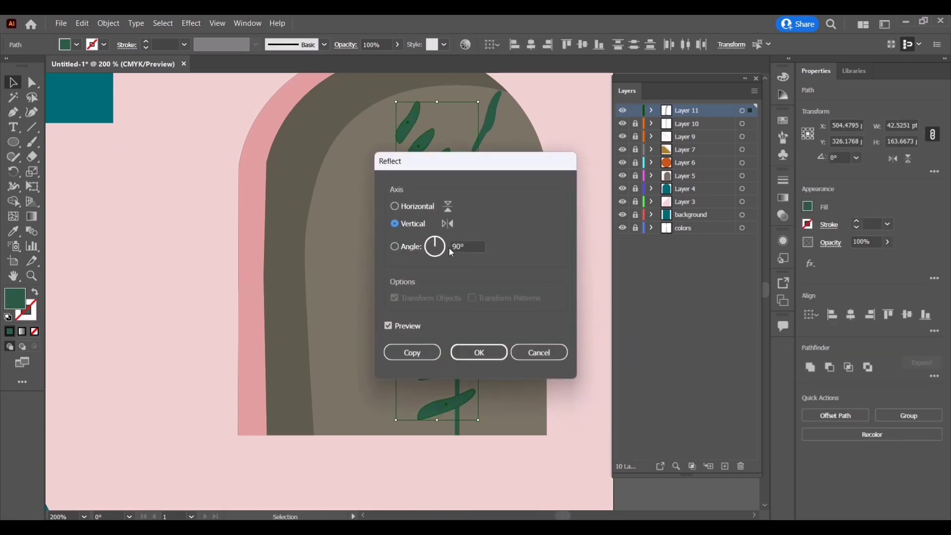
drag(477, 166, 618, 191)
click(552, 378)
drag(439, 220, 519, 240)
- Nudge the bottom-right leaves closer to the stem
click(512, 425)
double_click(511, 420)
double_click(509, 444)
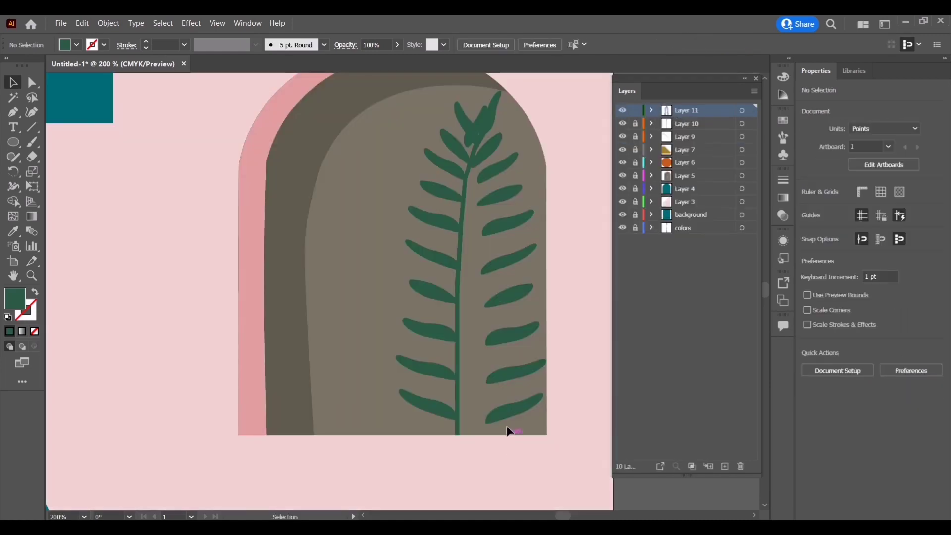
click(509, 431)
mouse_move(508, 376)
mouse_down()
mouse_move(480, 390)
mouse_move(495, 342)
mouse_move(487, 339)
mouse_move(518, 262)
mouse_move(519, 223)
mouse_move(478, 243)
mouse_move(509, 194)
mouse_move(495, 211)
mouse_up()
double_click(495, 342)
click(531, 353)
double_click(531, 352)
double_click(518, 223)
double_click(550, 252)
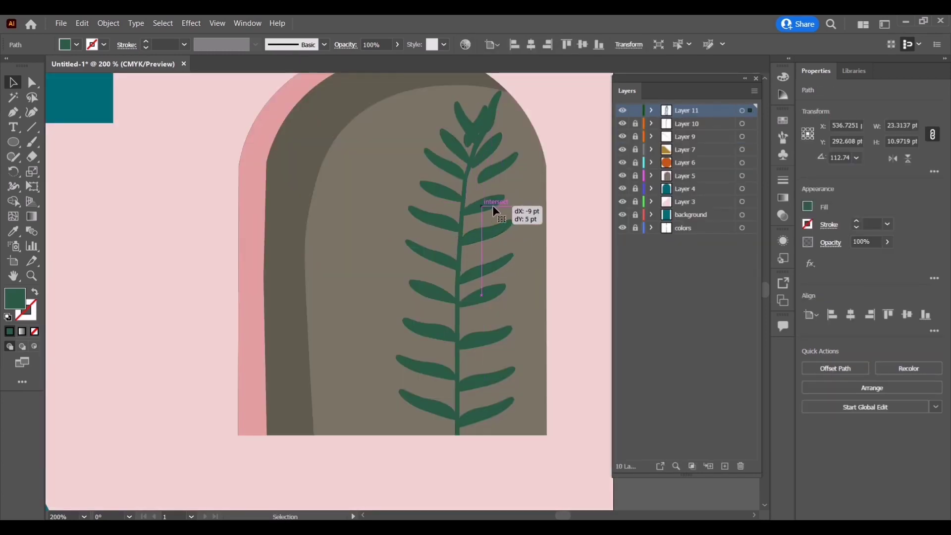
- Rotate the upper-right and top leaves to match the rest of the fern
drag(507, 164, 495, 170)
key(ctrl+equal)
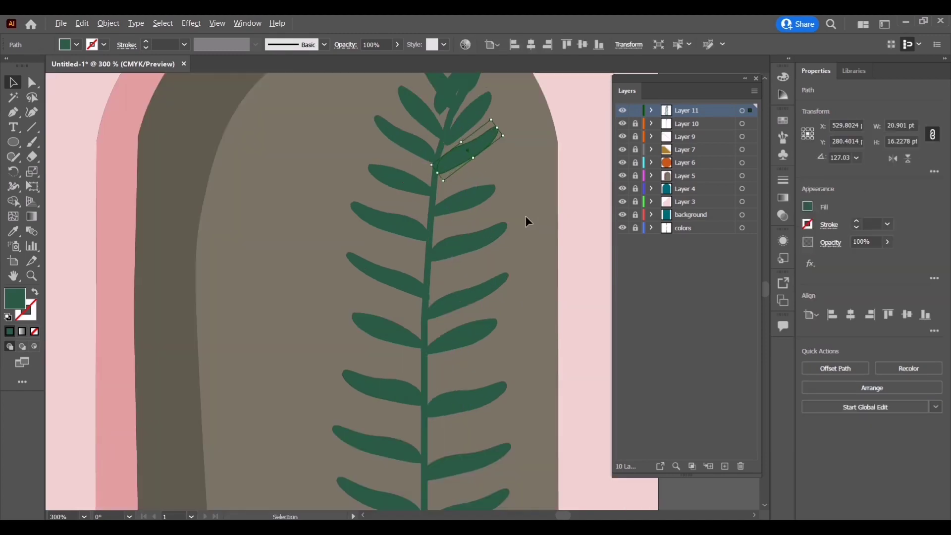
scroll(473, 165, up, 3)
click(496, 234)
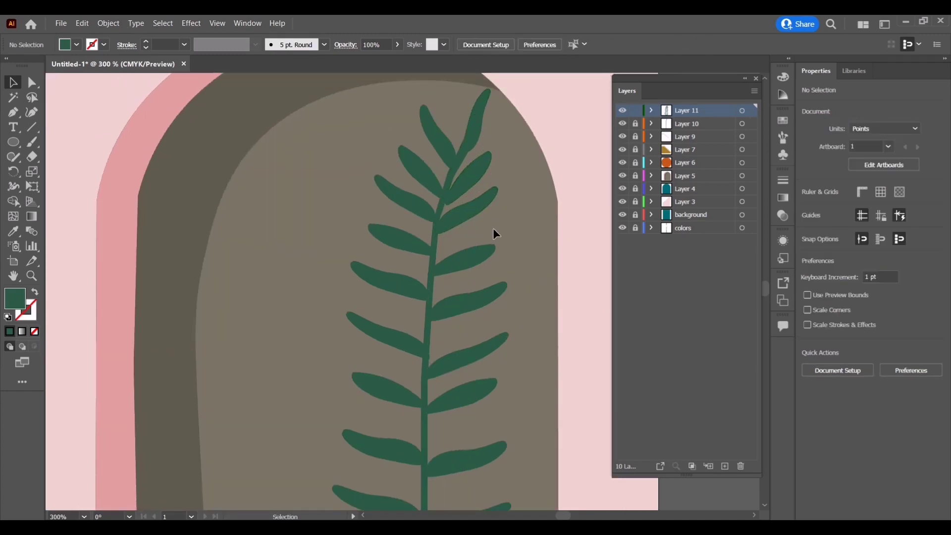
click(489, 173)
drag(503, 162, 477, 180)
click(535, 191)
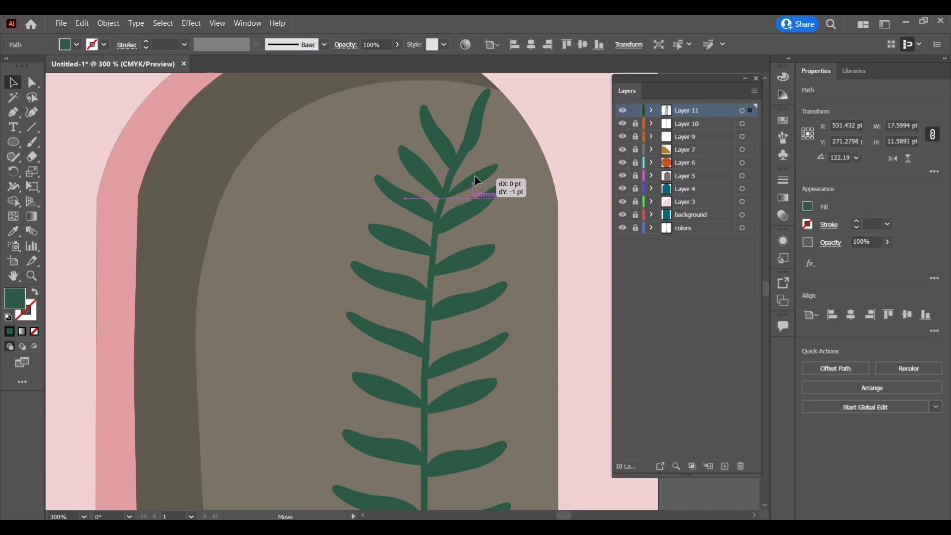
click(572, 274)
alt+scroll(573, 277, down, 2)
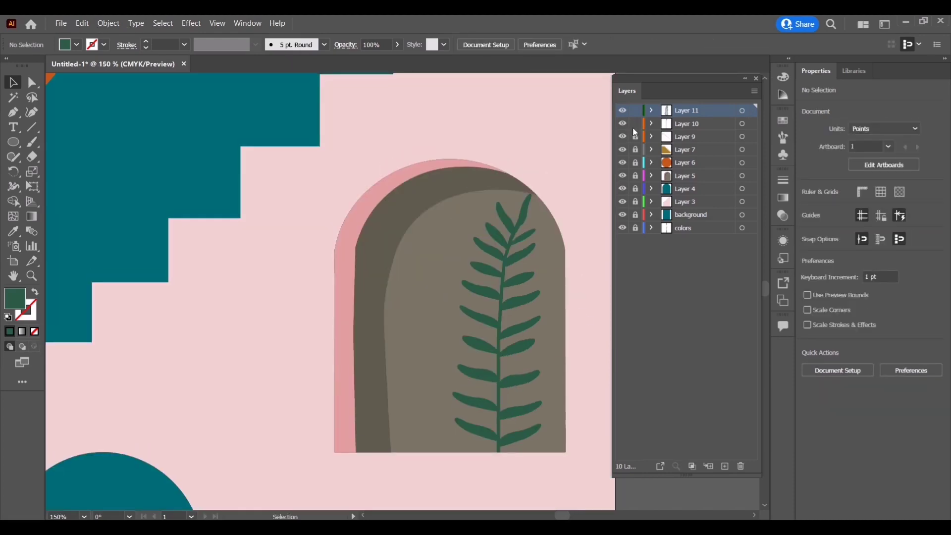
- Shrink the fern to fit the arch and tilt it to the right
drag(519, 463, 541, 187)
click(417, 153)
drag(417, 153, 582, 445)
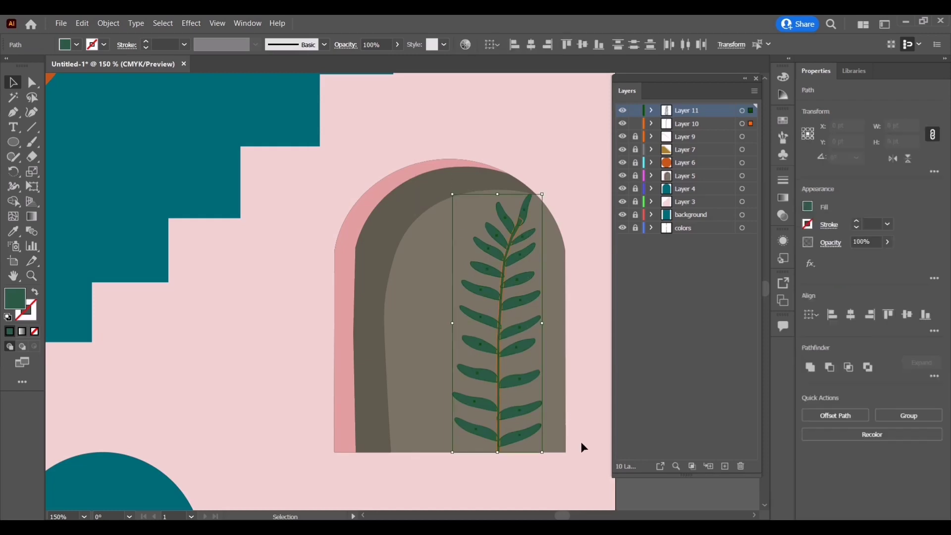
drag(541, 194, 528, 243)
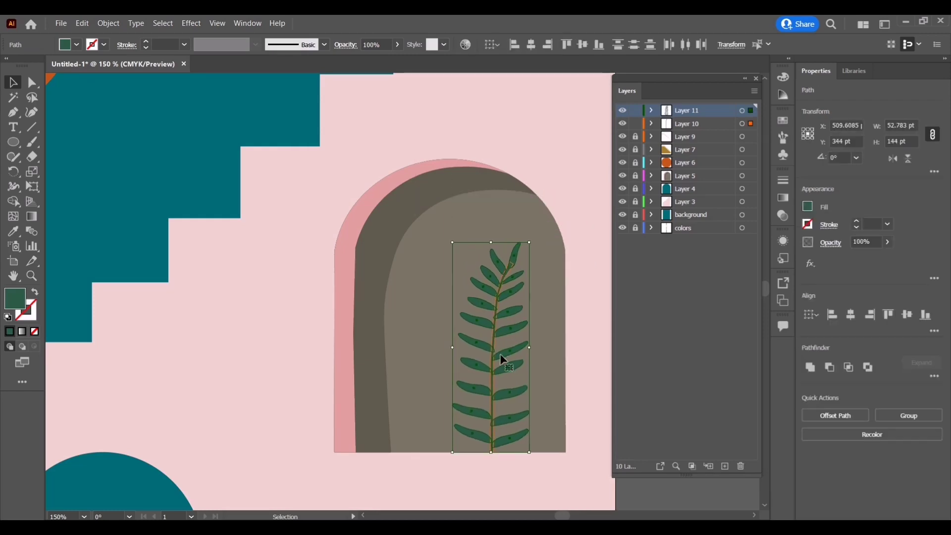
mouse_move(502, 348)
mouse_down()
mouse_move(511, 340)
mouse_move(506, 347)
mouse_up()
drag(545, 233, 570, 248)
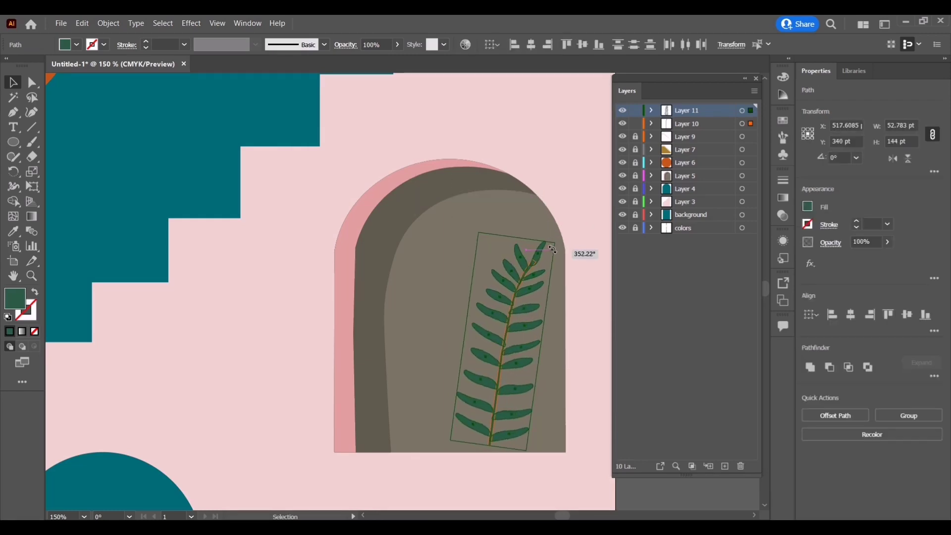
- Make a tilted copy of the fern on the left, shortened and slightly widened
mouse_move(538, 345)
mouse_down()
mouse_move(291, 322)
mouse_move(409, 347)
mouse_move(432, 342)
mouse_up()
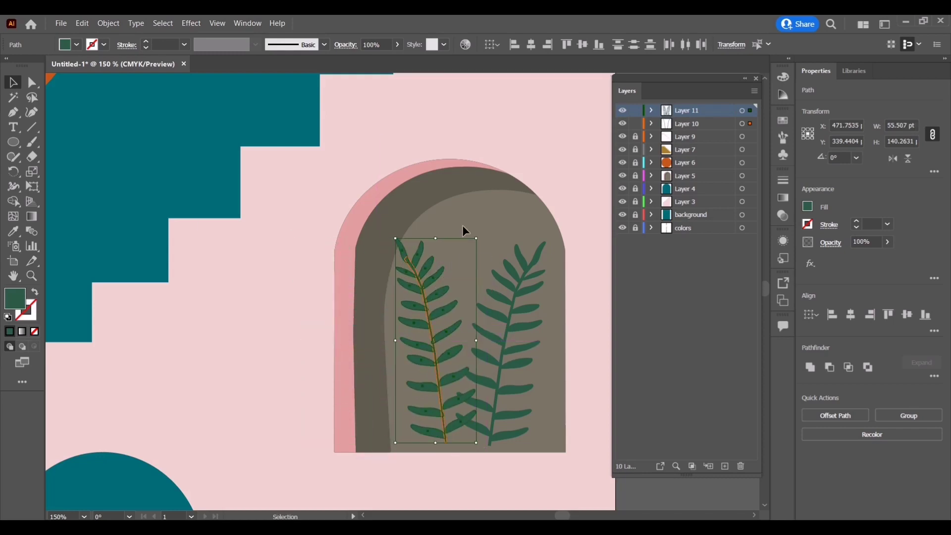
drag(436, 238, 435, 268)
drag(395, 355, 392, 355)
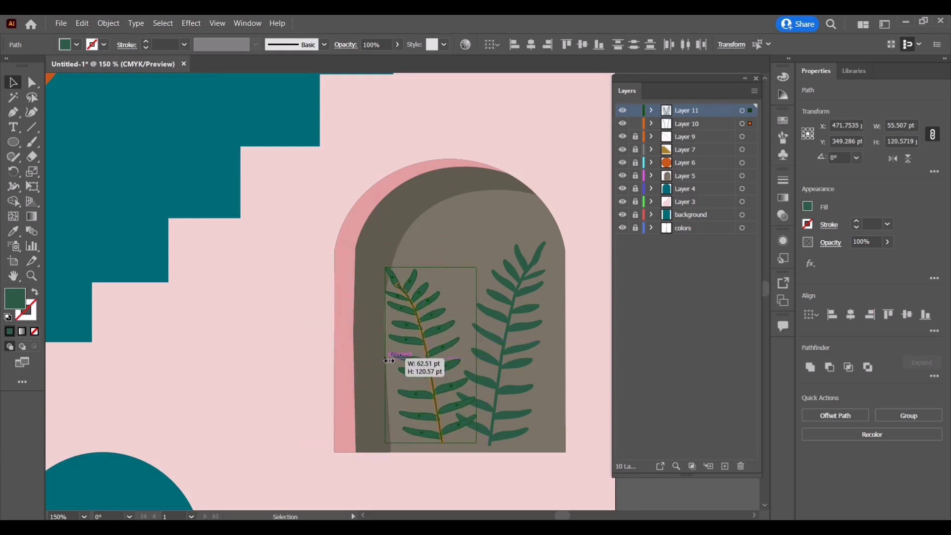
drag(435, 268, 435, 290)
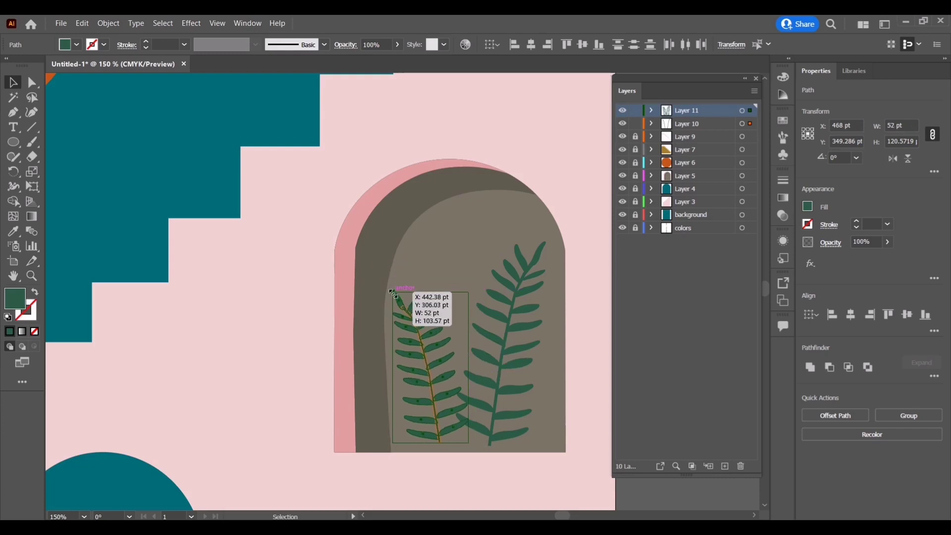
click(450, 240)
- Reposition the right fern, tilt it clockwise, and move an overlapping base leaf
click(509, 402)
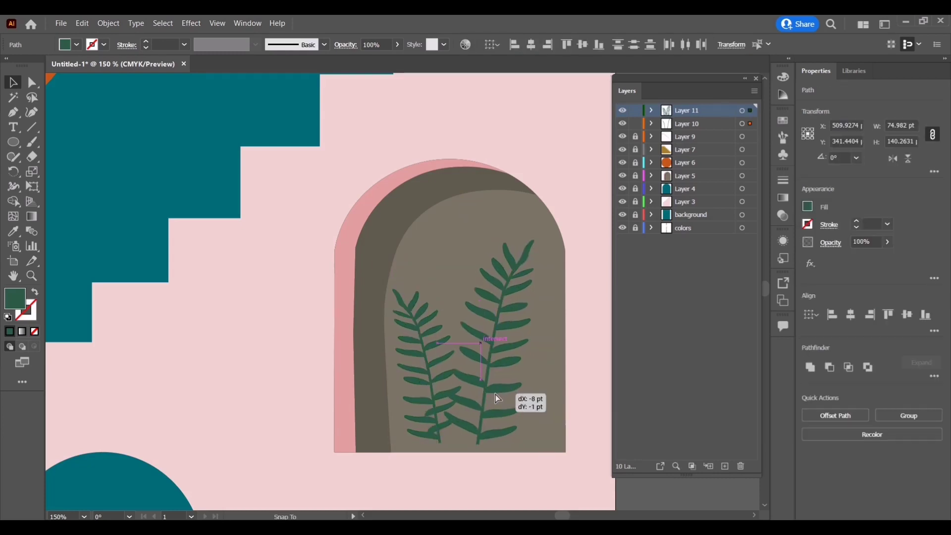
drag(509, 403, 483, 376)
click(532, 329)
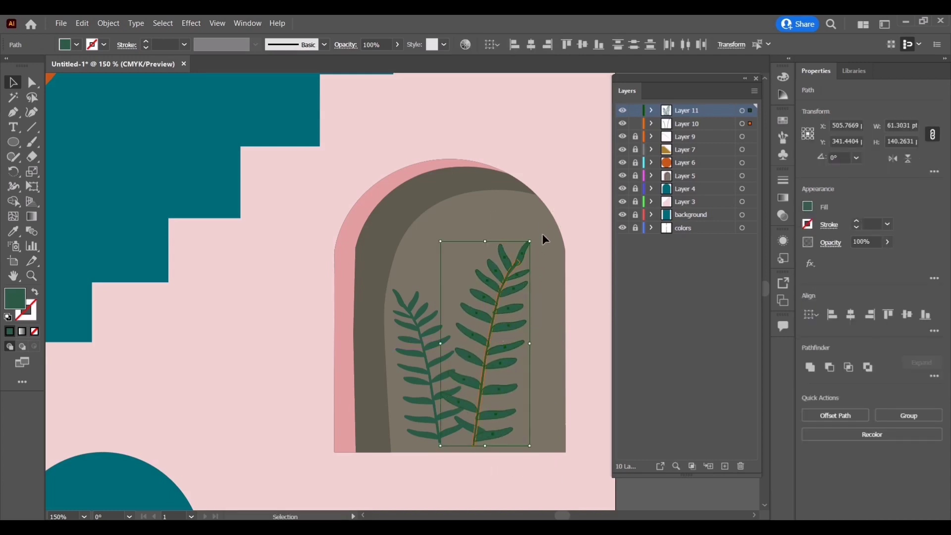
drag(543, 240, 572, 254)
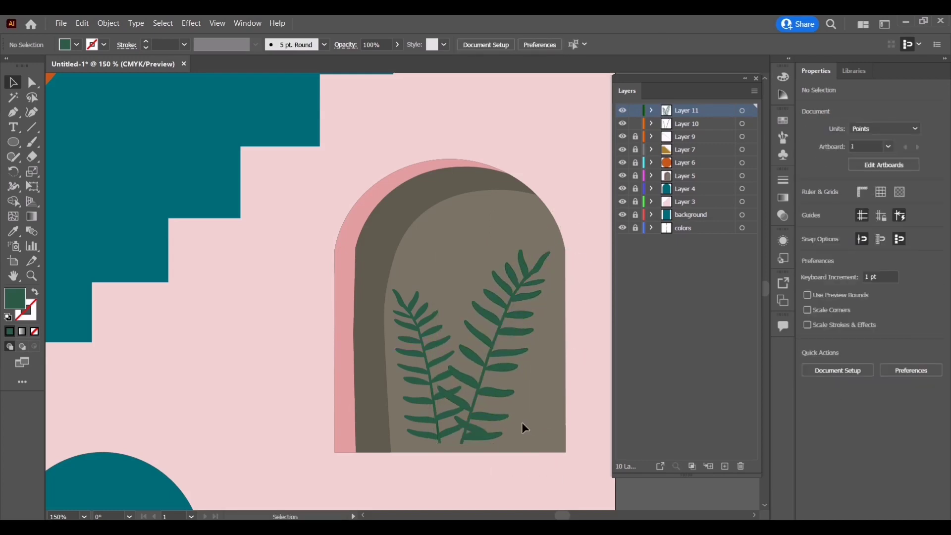
scroll(472, 423, up, 3)
double_click(465, 436)
click(566, 412)
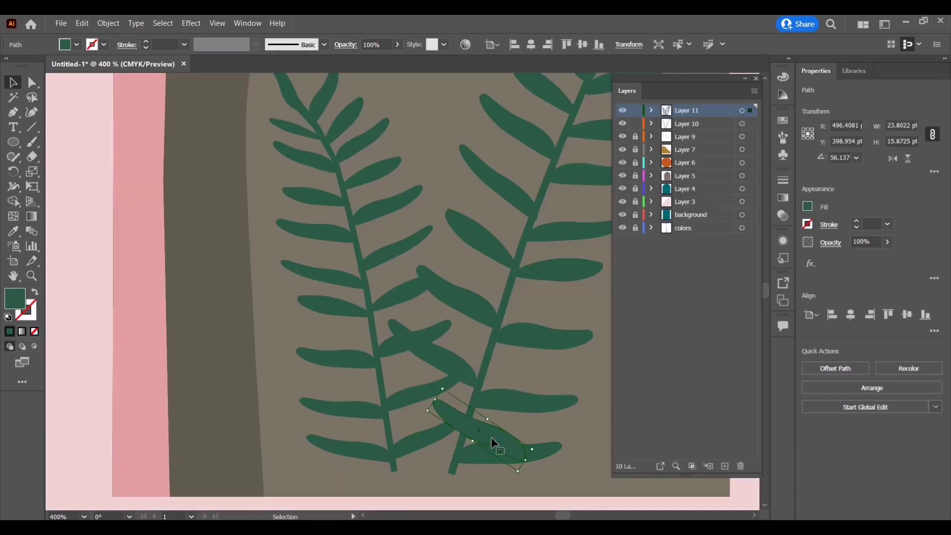
drag(493, 441, 526, 328)
- Deselect, zoom out, lock Layer 10 and Layer 11, and collapse the Layers panel
key(ctrl+shift+a)
key(ctrl+minus)
scroll(527, 329, down, 5)
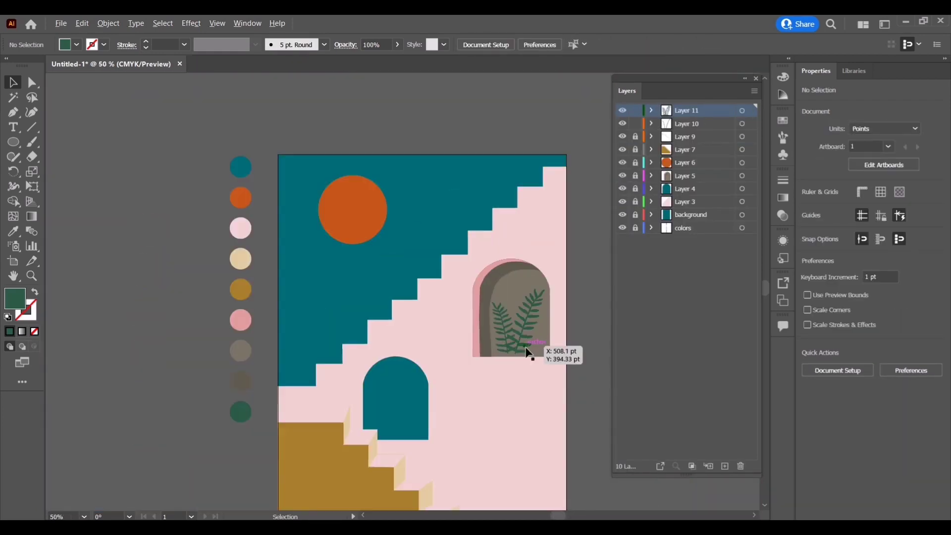
scroll(535, 355, down, 2)
scroll(544, 347, down, 2)
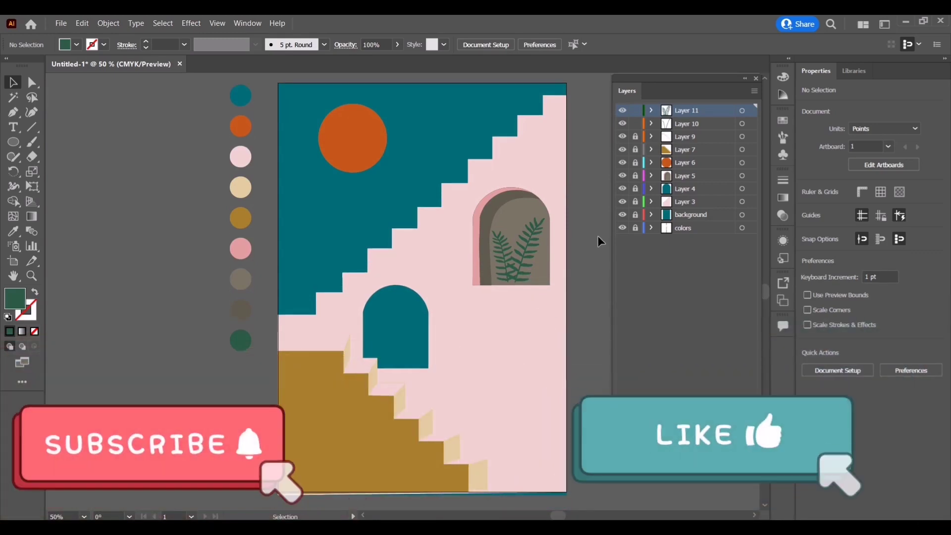
drag(635, 123, 639, 115)
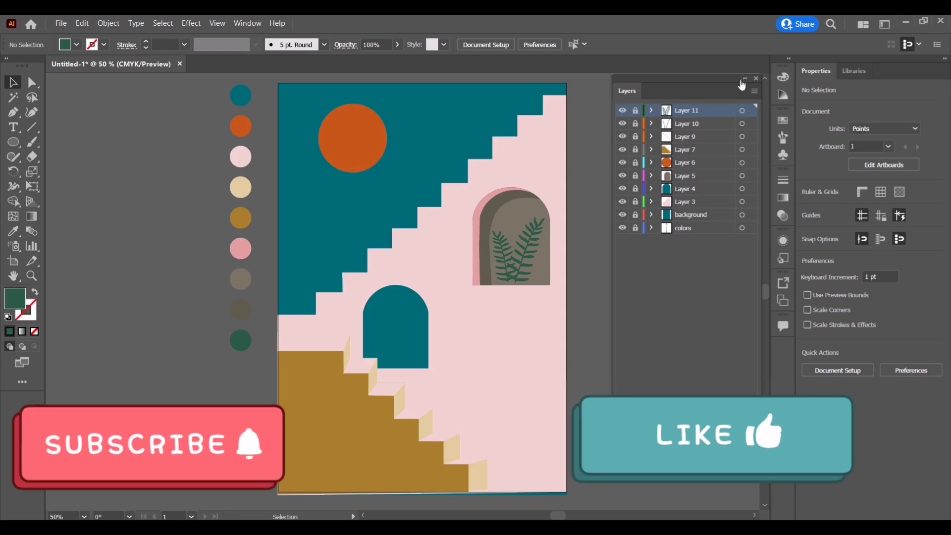
click(745, 78)
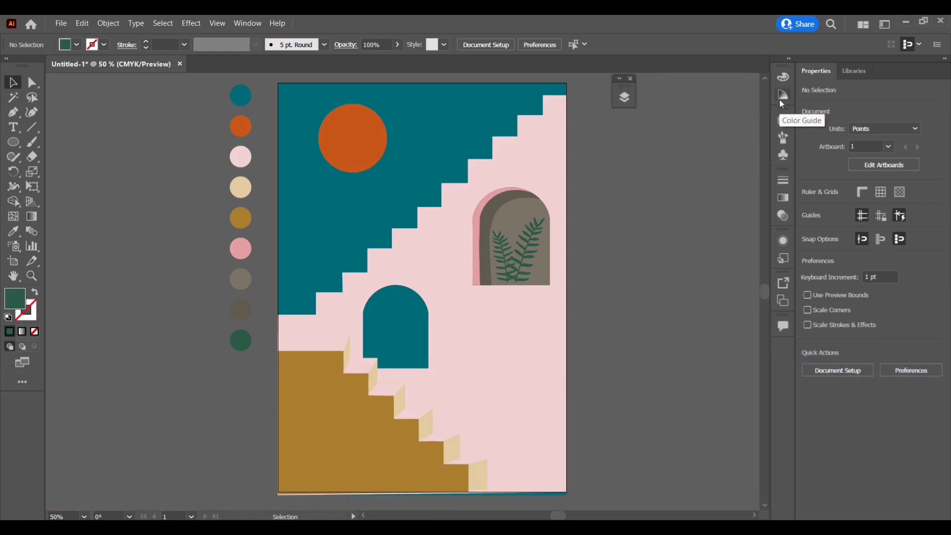